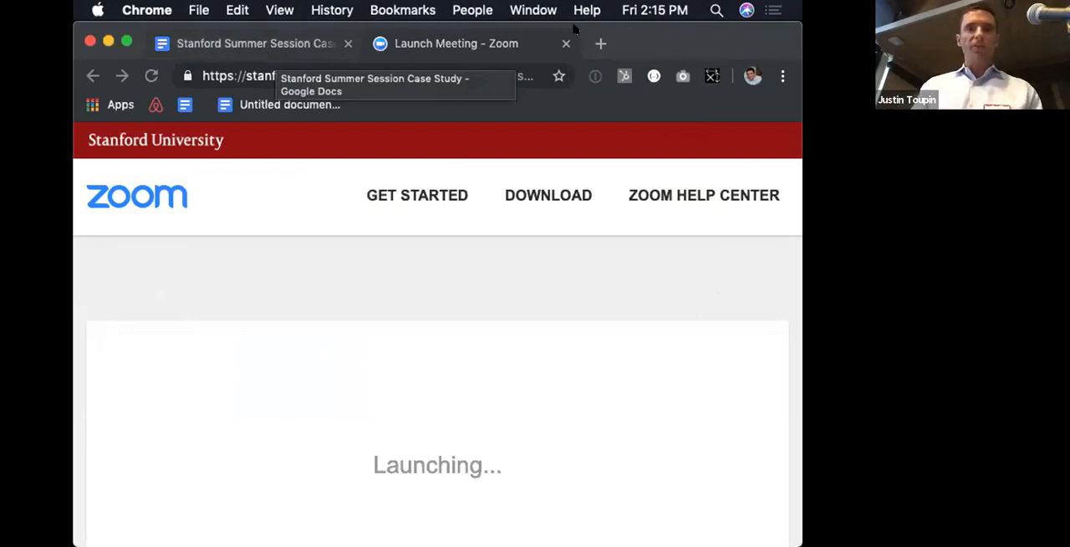
Step: Open the local site atend8.ddev.local in a new browser tab
left_click(598, 43)
type("ate")
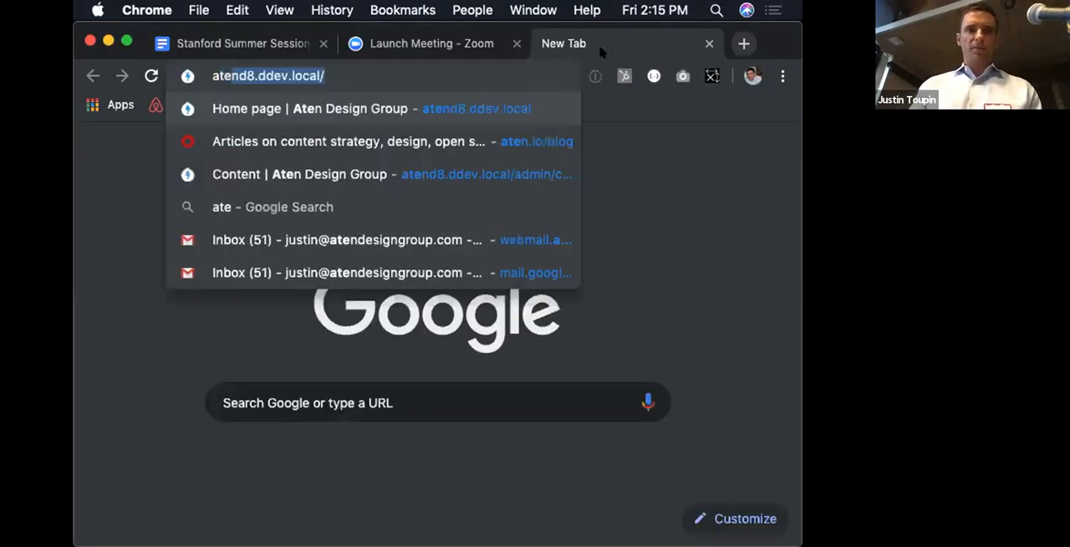
key("Return")
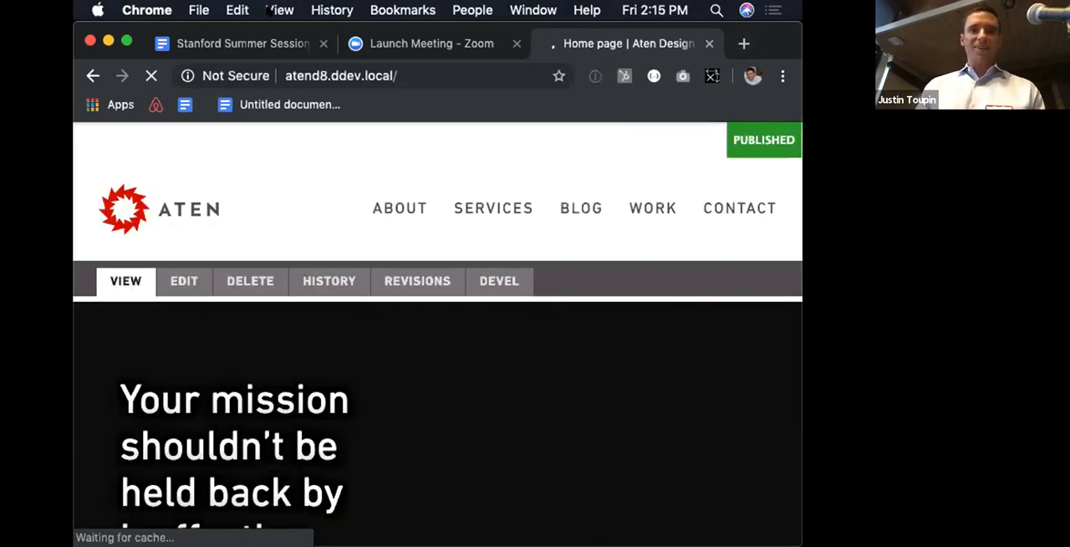
Step: Switch the browser to full screen with its toolbar always shown, and close the Zoom Launch Meeting tab
left_click(279, 10)
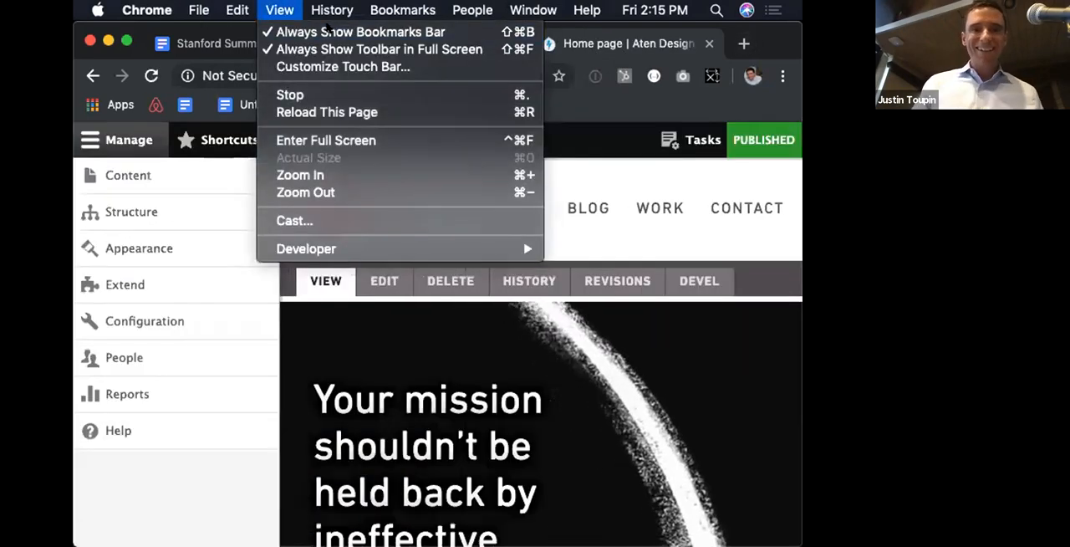
left_click(266, 50)
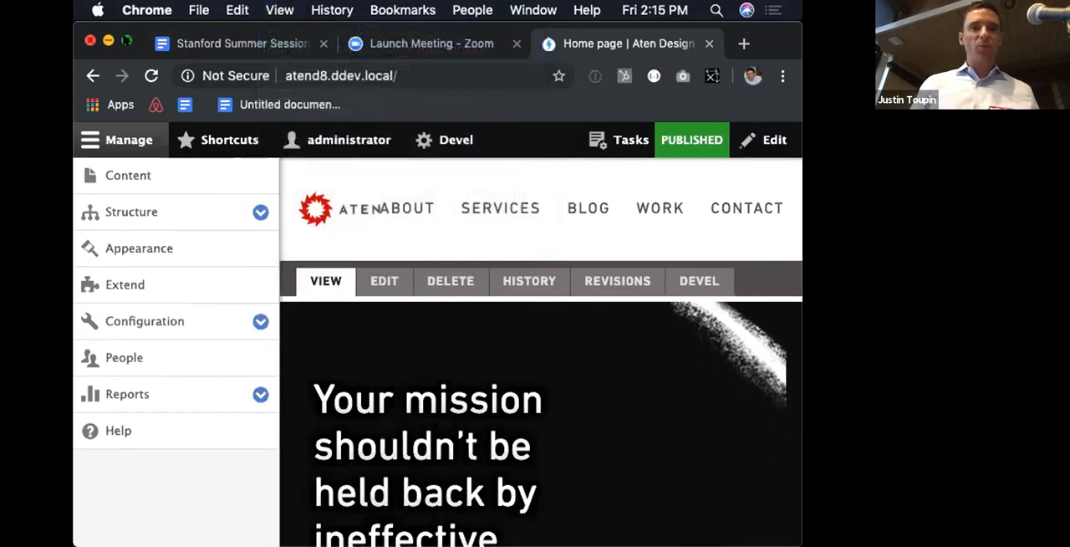
left_click(126, 40)
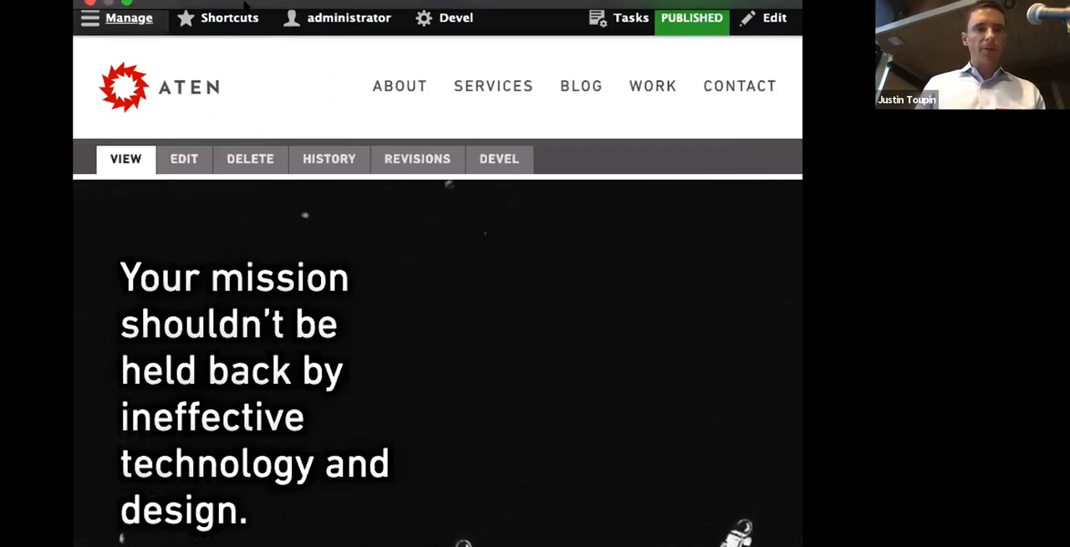
left_click(280, 11)
left_click(283, 45)
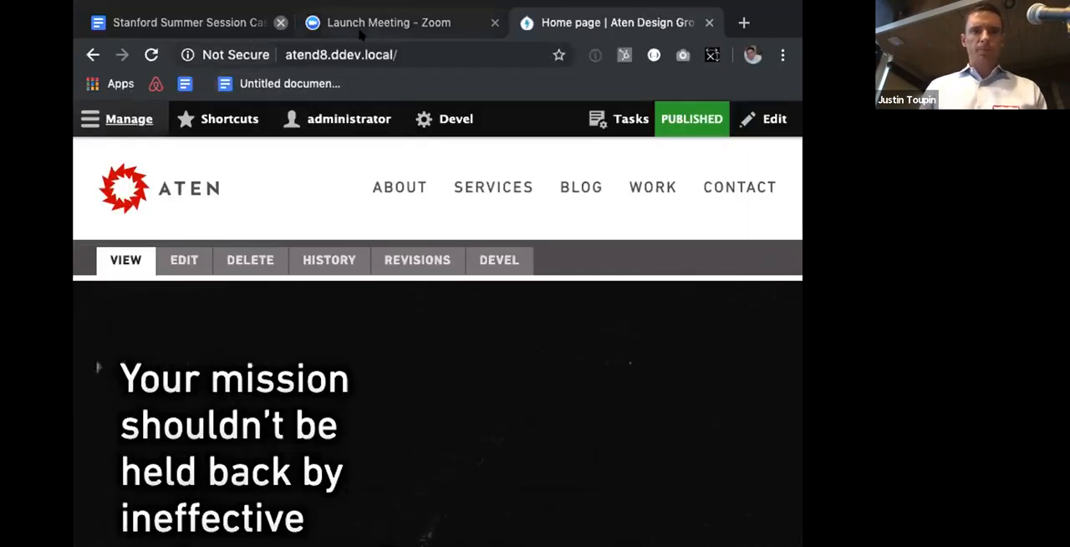
left_click(495, 23)
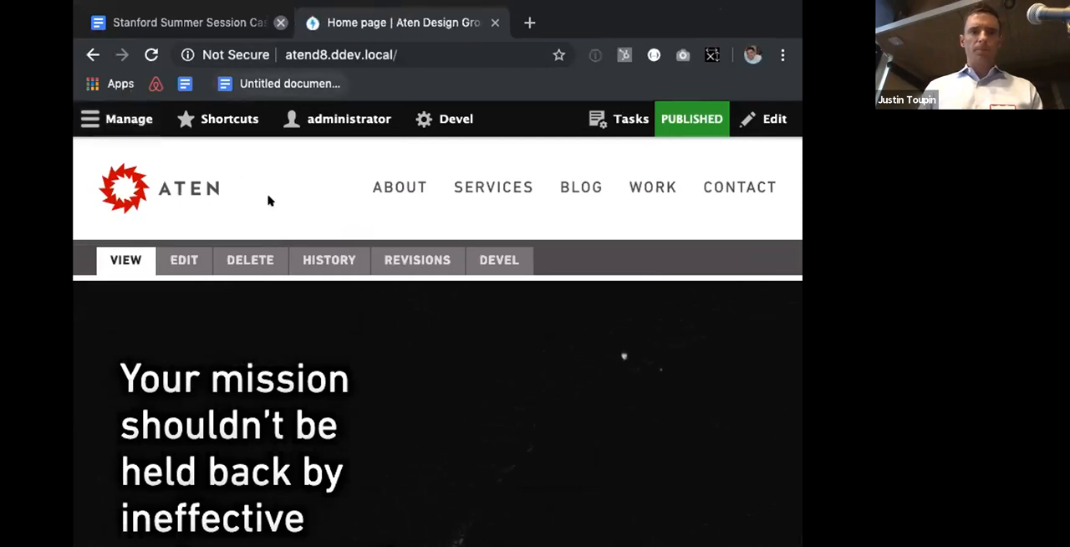
Step: Go to the site's Content administration page and start creating a new Case Study
left_click(117, 120)
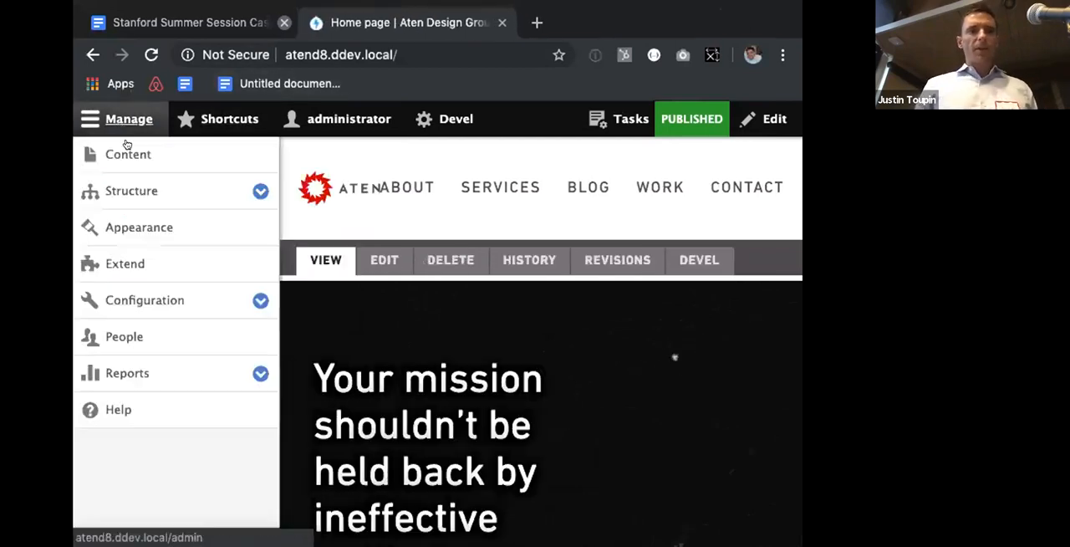
left_click(129, 151)
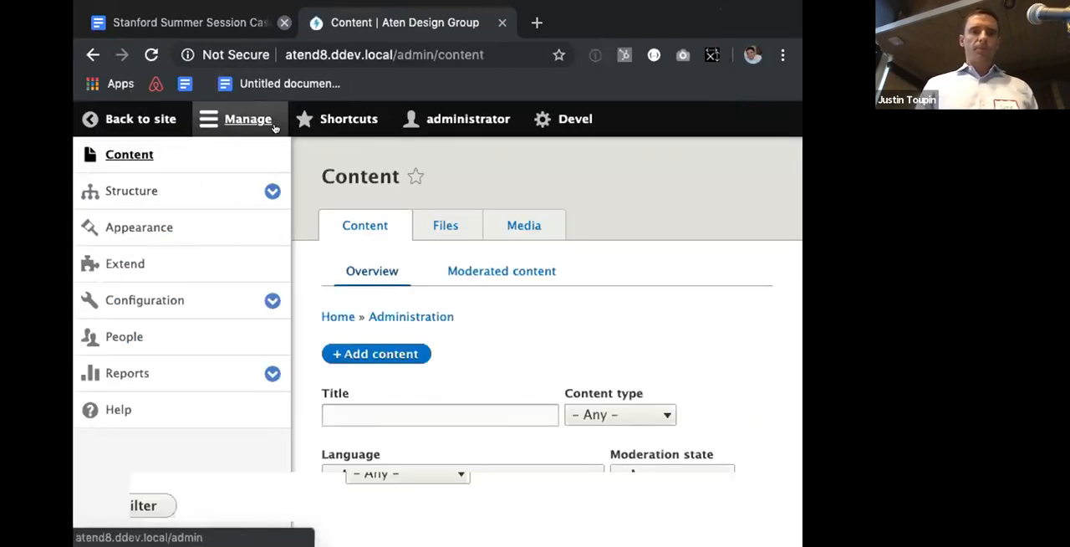
left_click(249, 120)
scroll(213, 310, "down", 3)
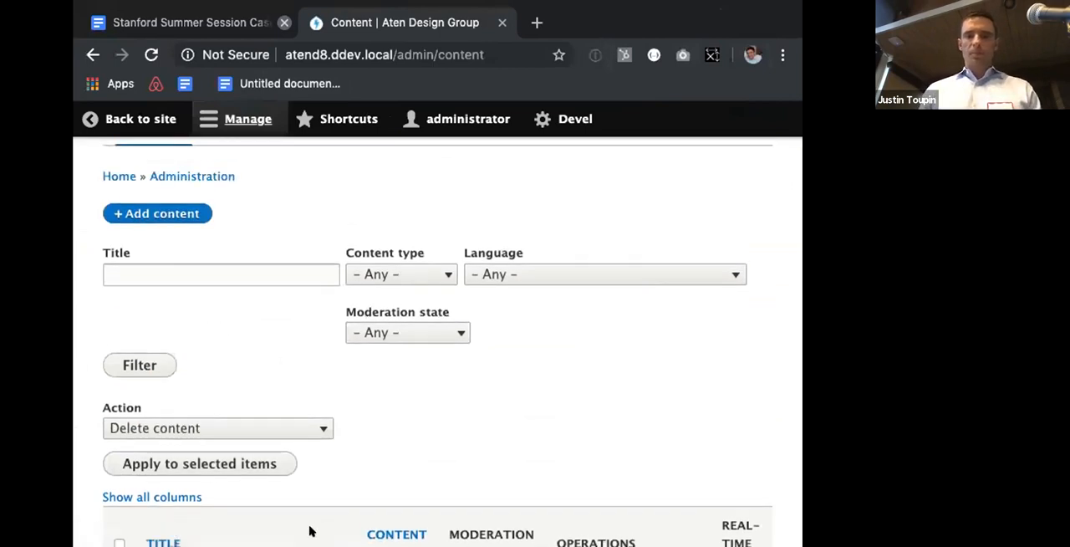
left_click(176, 216)
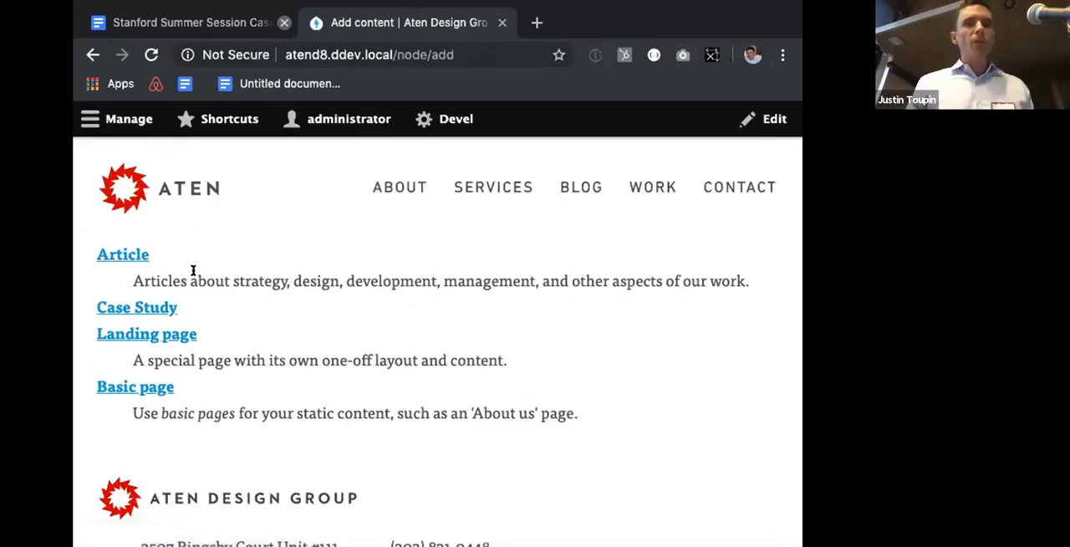
left_click(162, 308)
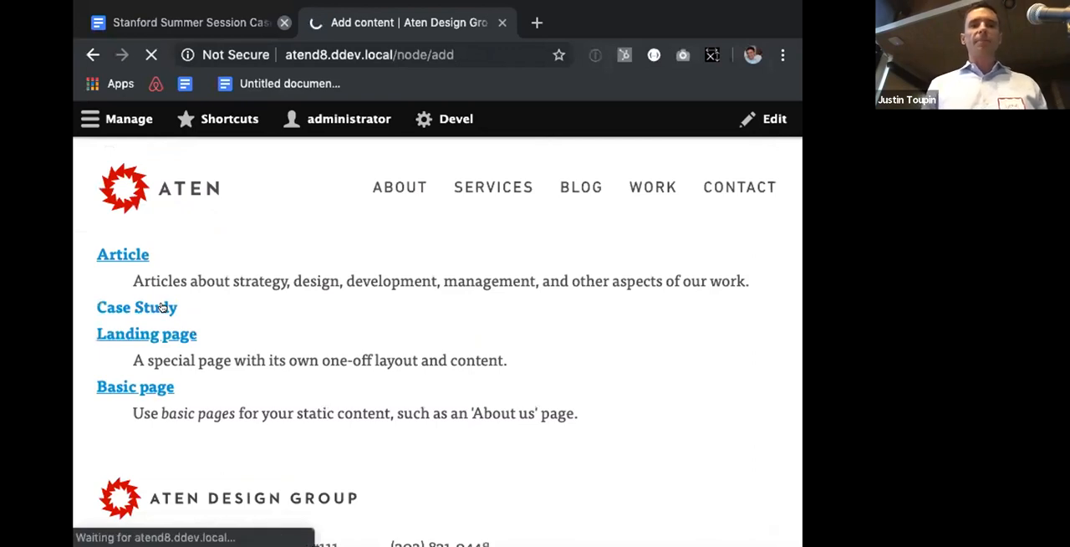
left_click(343, 342)
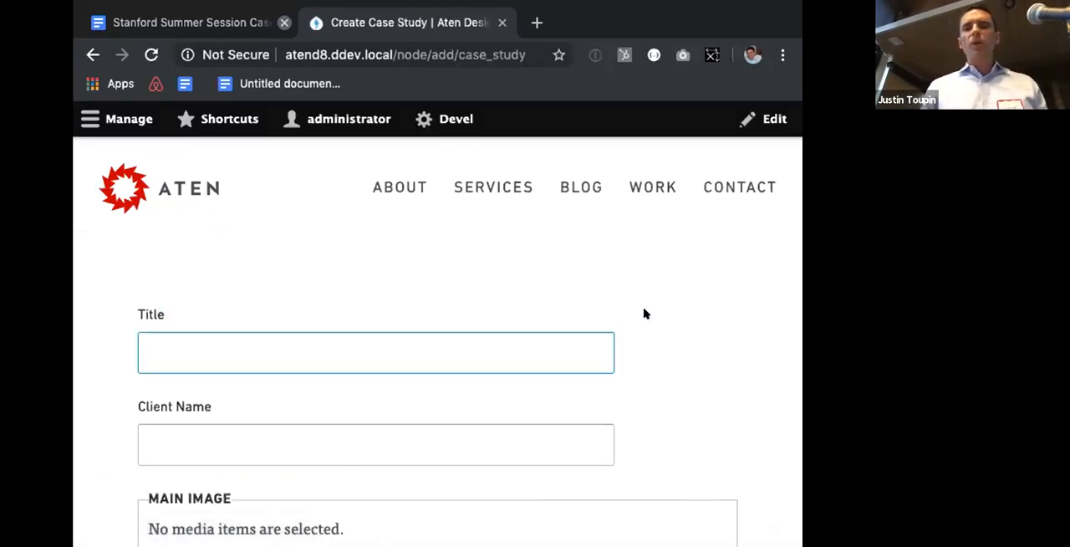
Step: Look over the Case Study form's title, client name and main image fields
scroll(644, 314, "down", 2)
key("Tab")
scroll(644, 314, "down", 1)
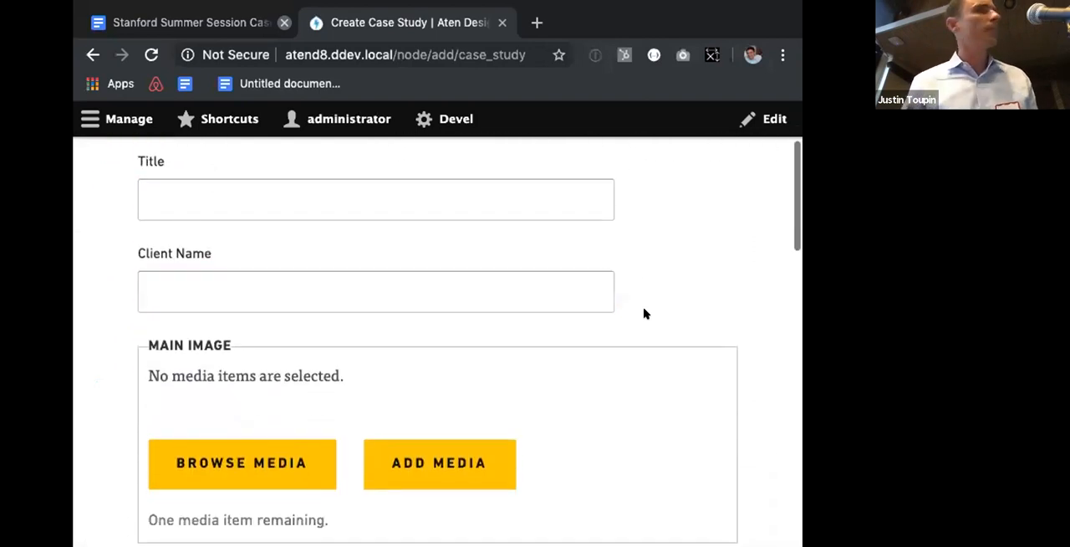
scroll(643, 313, "down", 1)
scroll(644, 314, "up", 2)
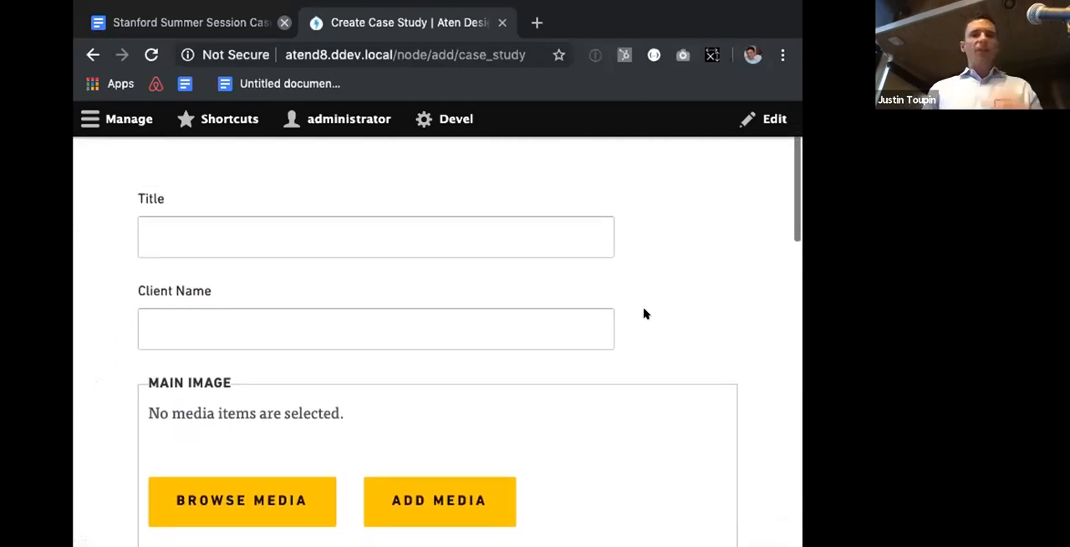
key("shift+Tab")
scroll(644, 313, "up", 3)
key("shift+Tab")
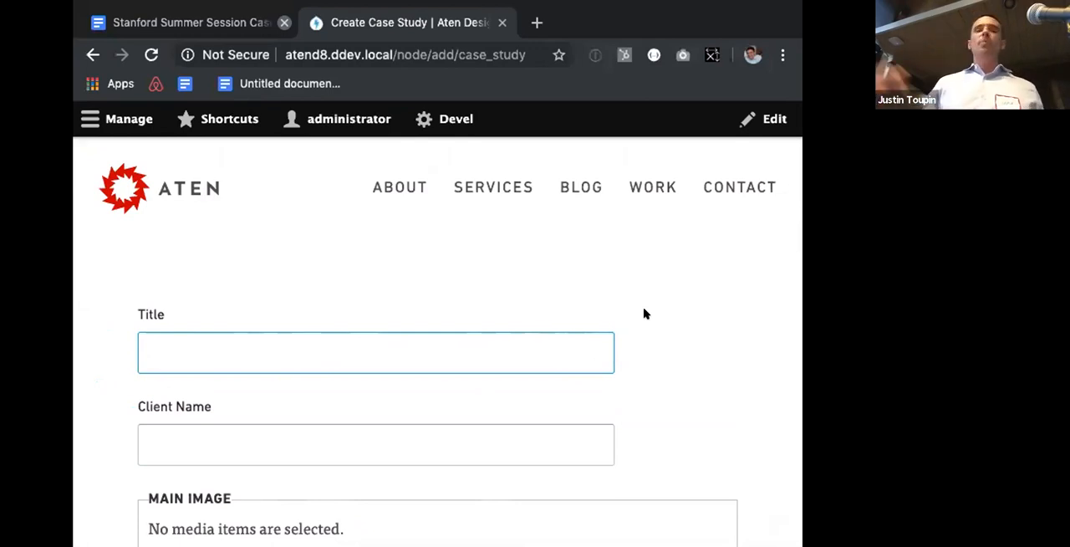
Step: Enter "Summer Session" as the case study's title and "Stanford" as the client name
left_click(505, 359)
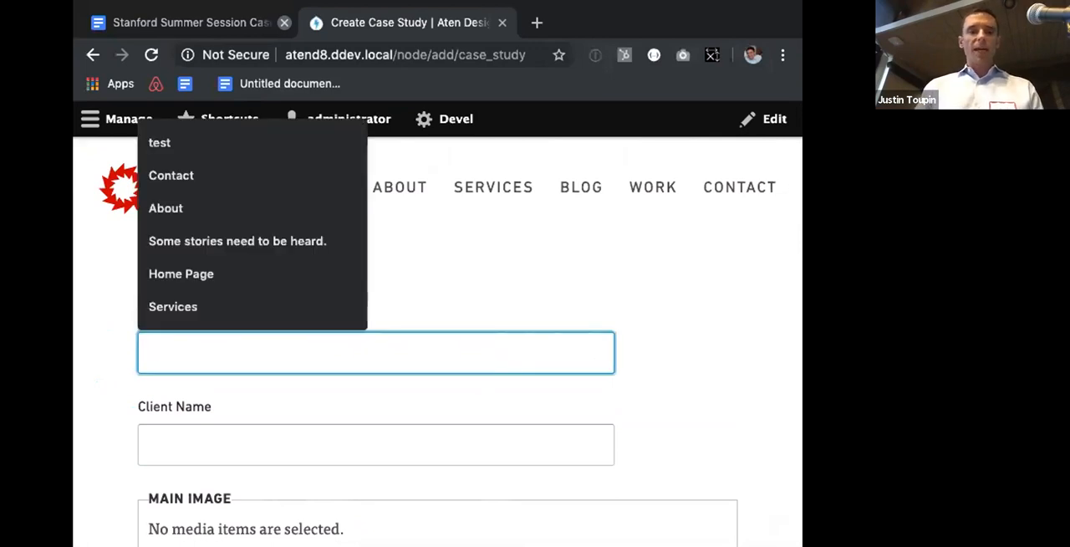
type("Summer Session")
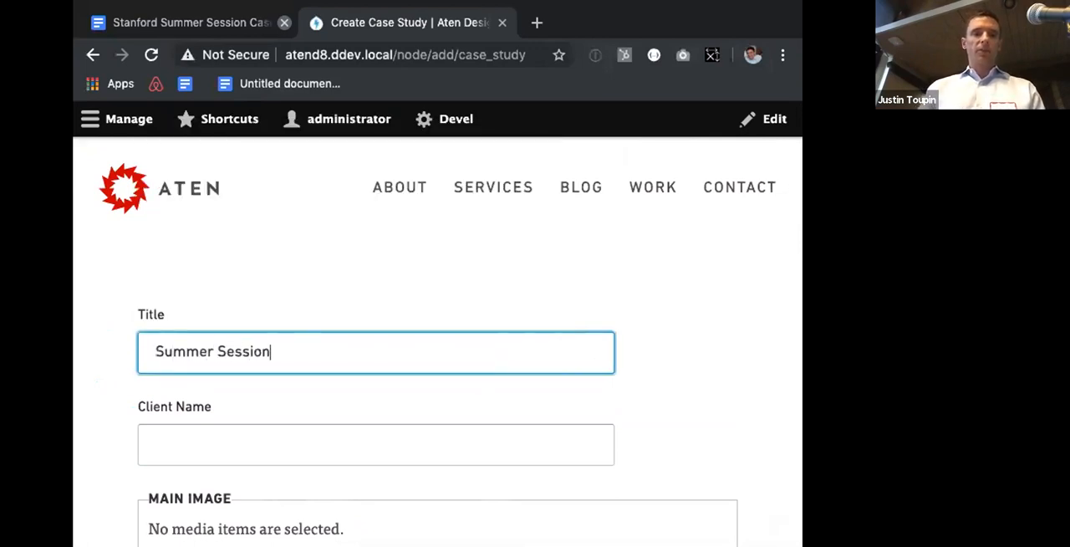
key("Tab")
type("Srtan")
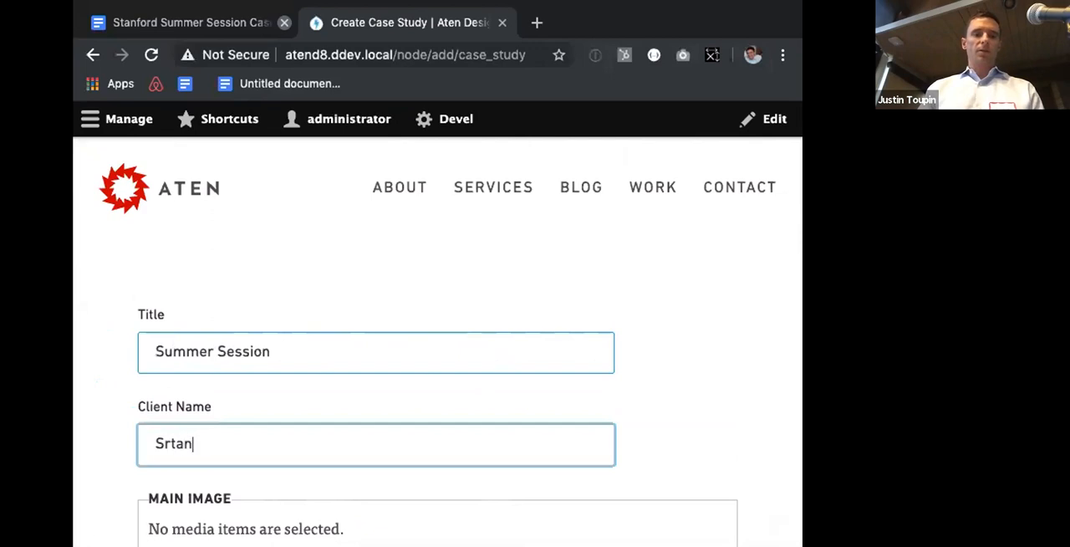
key("BackSpace")
type("tra")
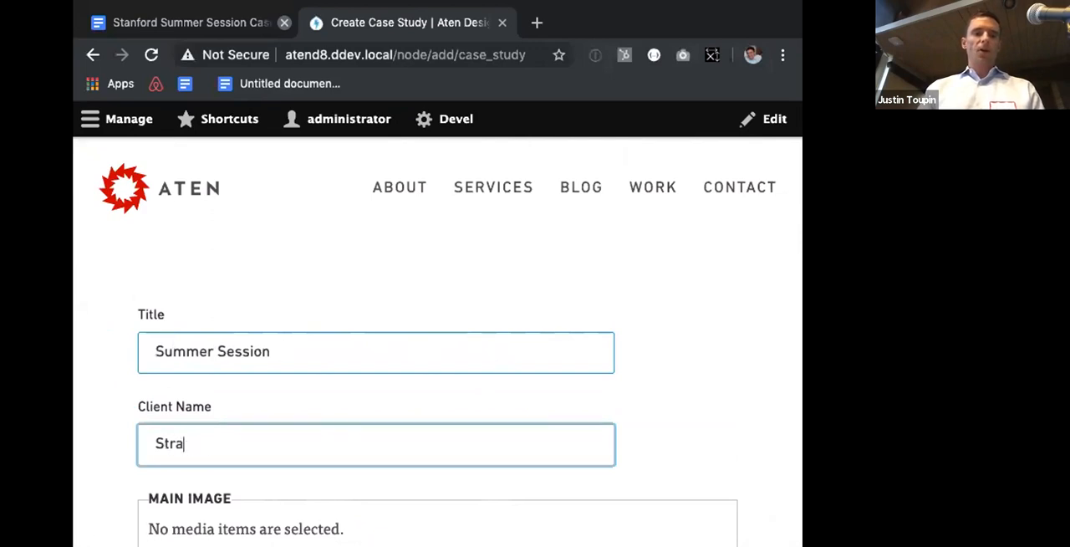
type("nfrod")
type("ord")
Step: Start a new section in the case study's Content area, using the One Column [1] layout
scroll(674, 342, "down", 10)
scroll(674, 342, "up", 5)
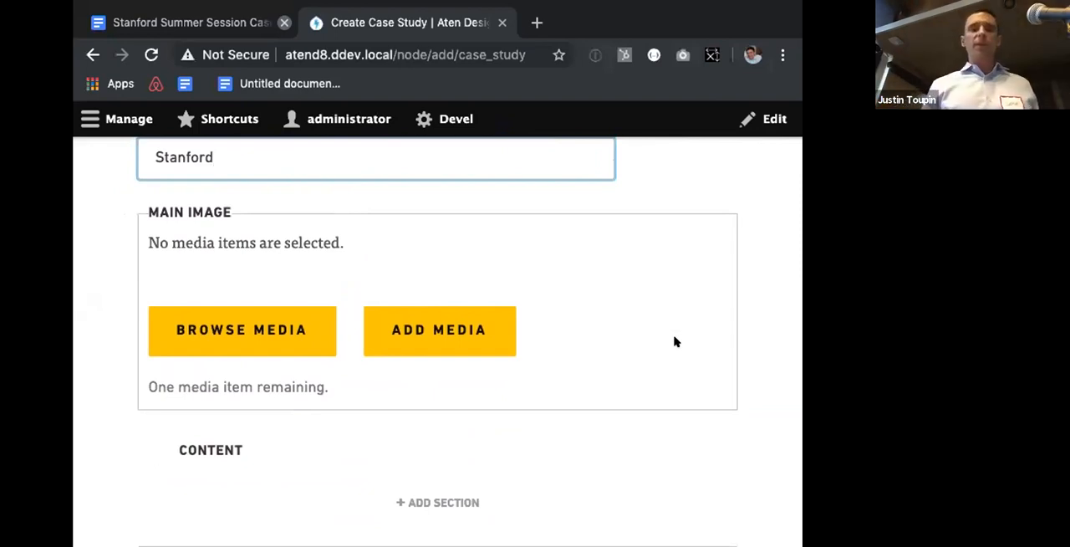
scroll(675, 342, "down", 4)
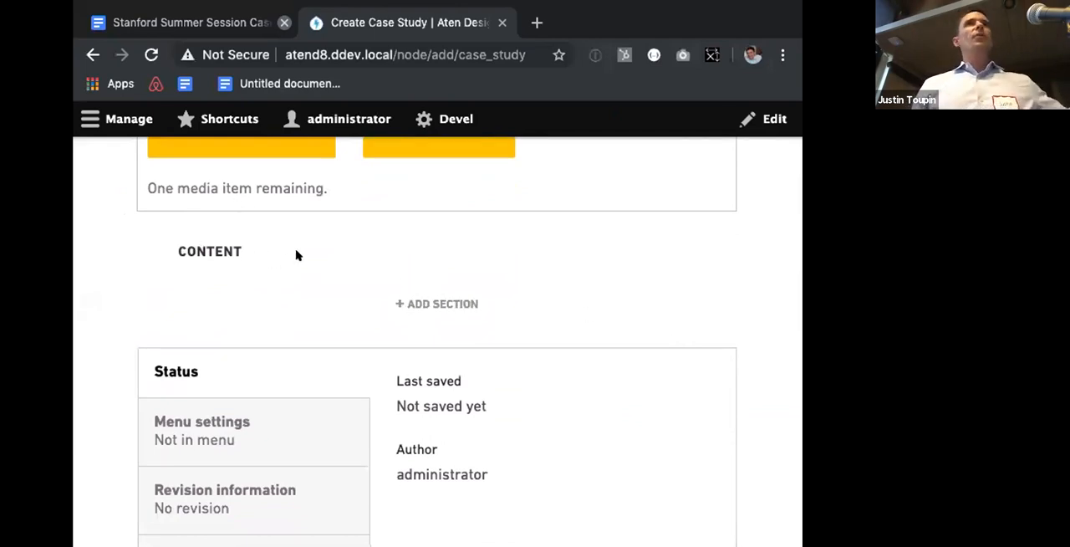
left_click(421, 305)
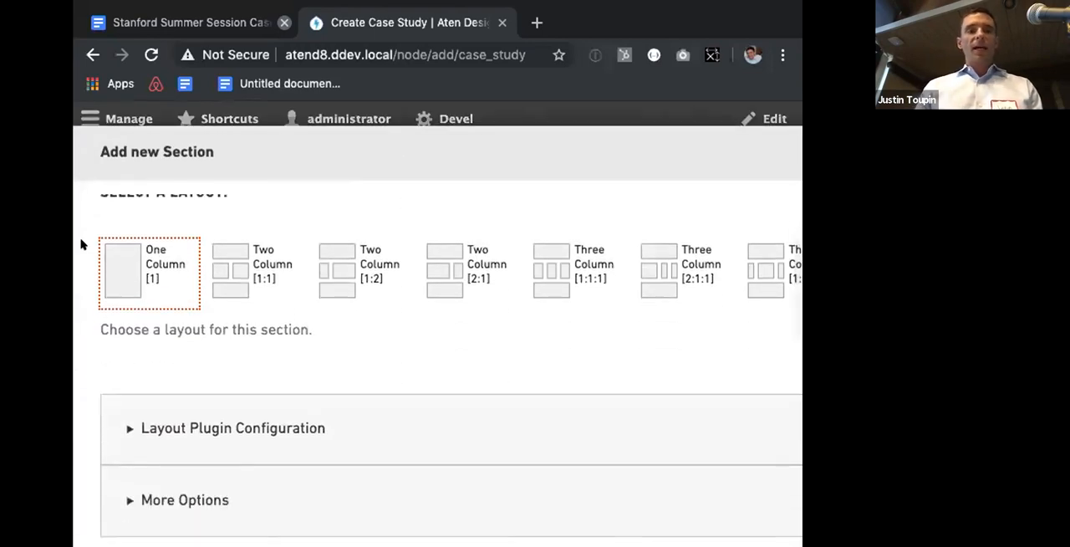
scroll(191, 231, "up", 1)
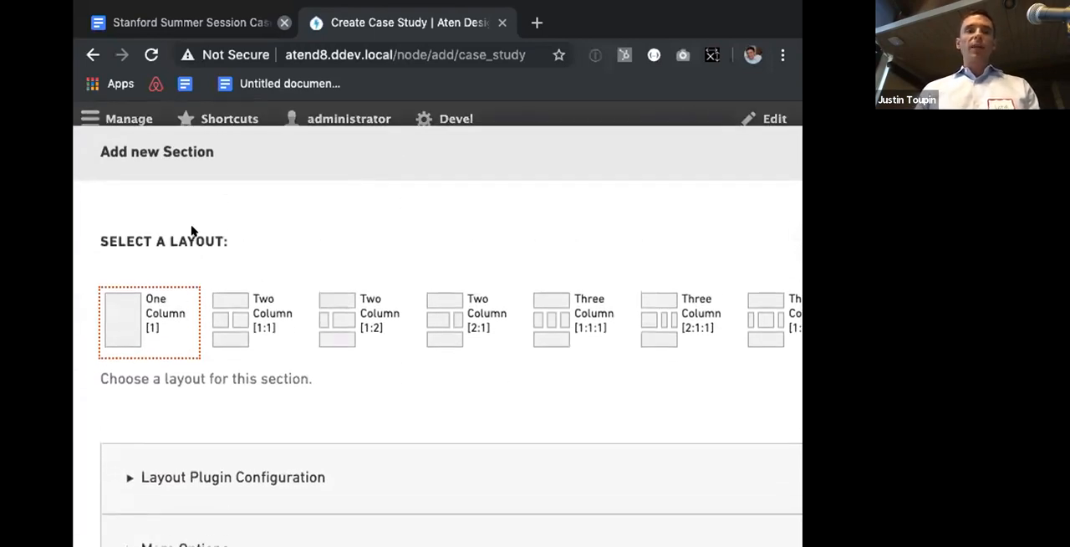
scroll(192, 275, "down", 1)
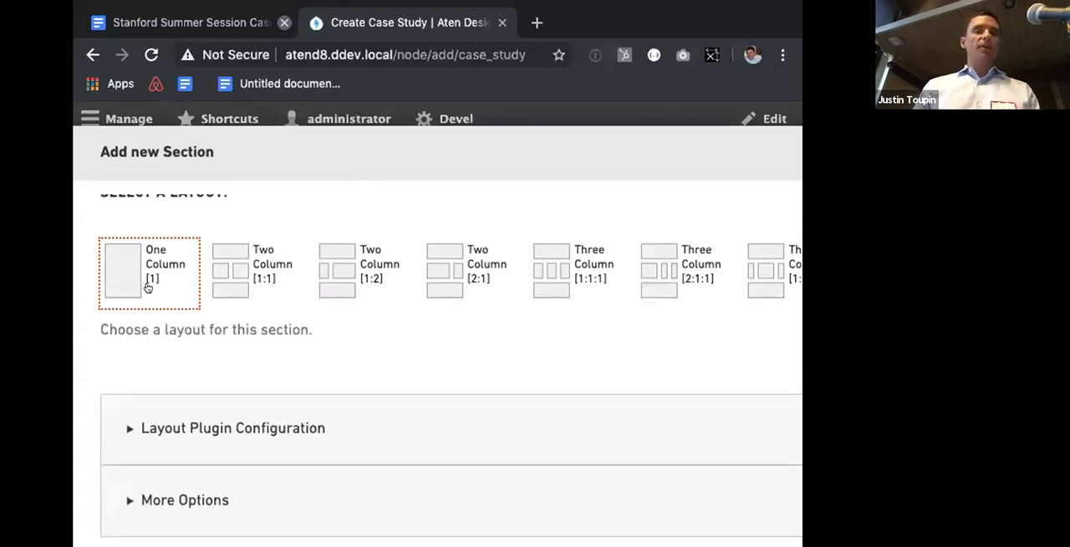
scroll(177, 306, "down", 2)
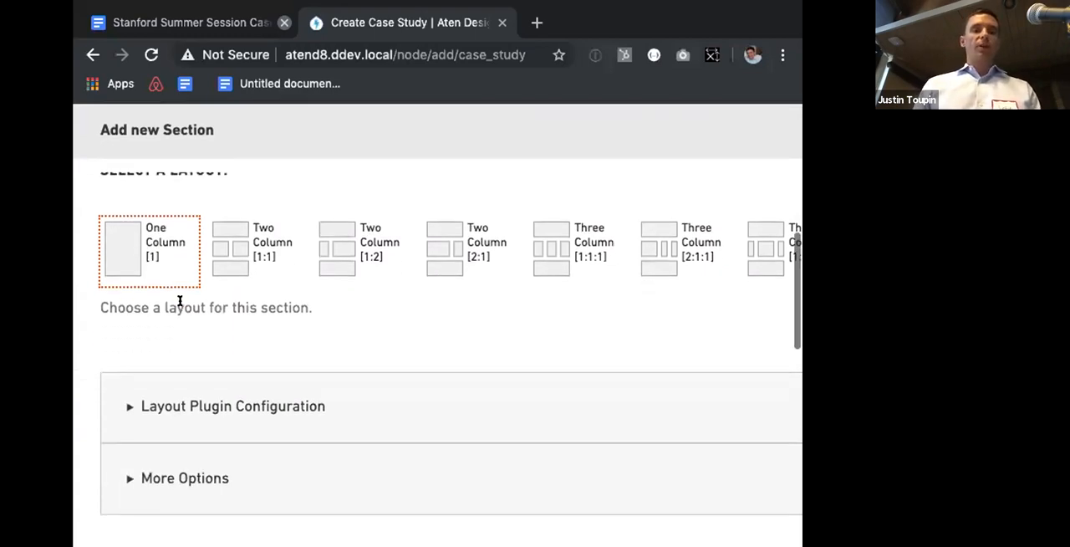
scroll(184, 293, "up", 1)
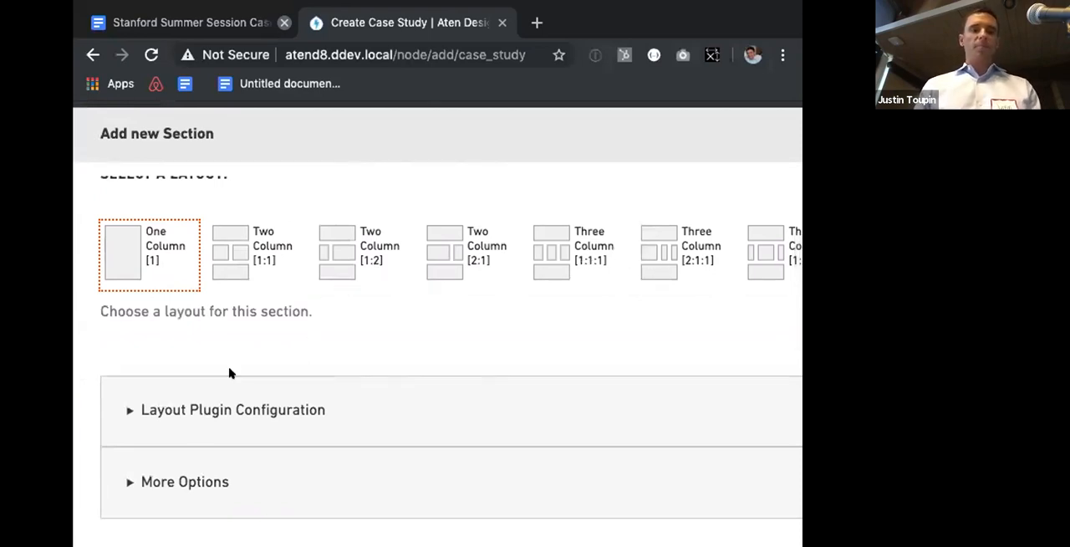
Step: Apply the Reversed style in the new section's layout plugin configuration
left_click(194, 410)
scroll(195, 406, "down", 5)
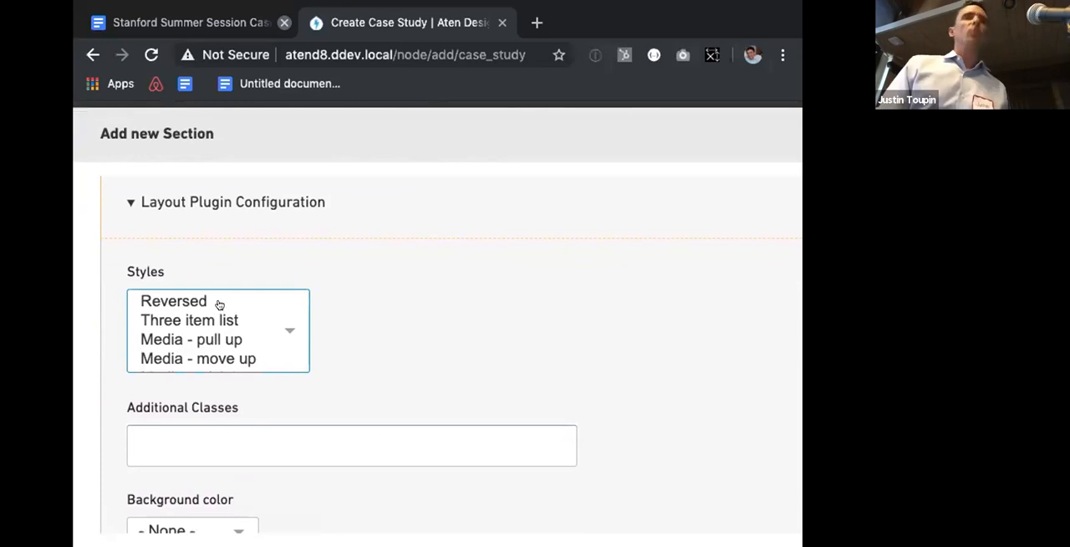
left_click(215, 294)
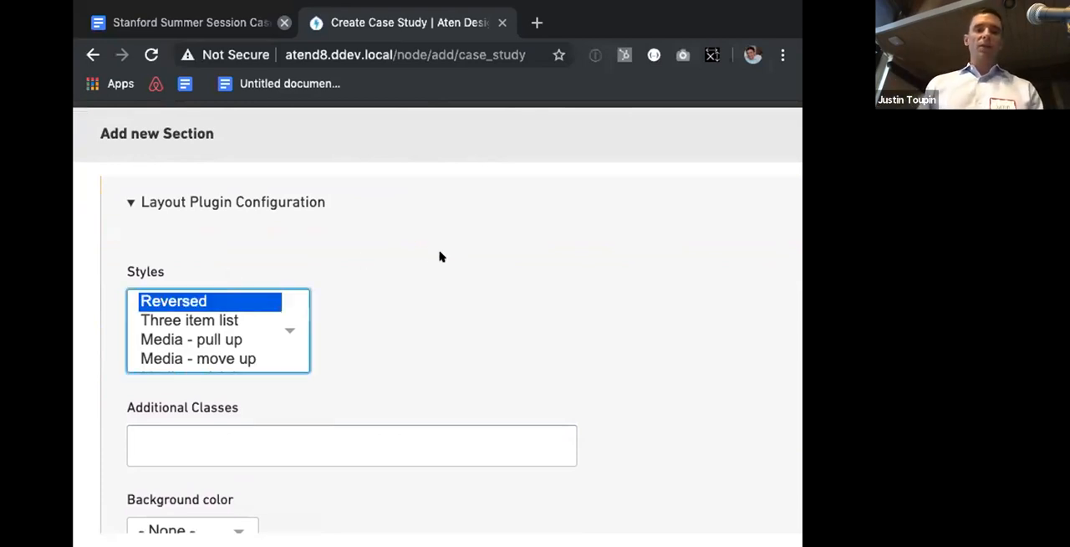
Step: Set the section's background color to the dark red option and save the section
scroll(227, 316, "down", 1)
scroll(228, 316, "up", 1)
scroll(342, 313, "down", 1)
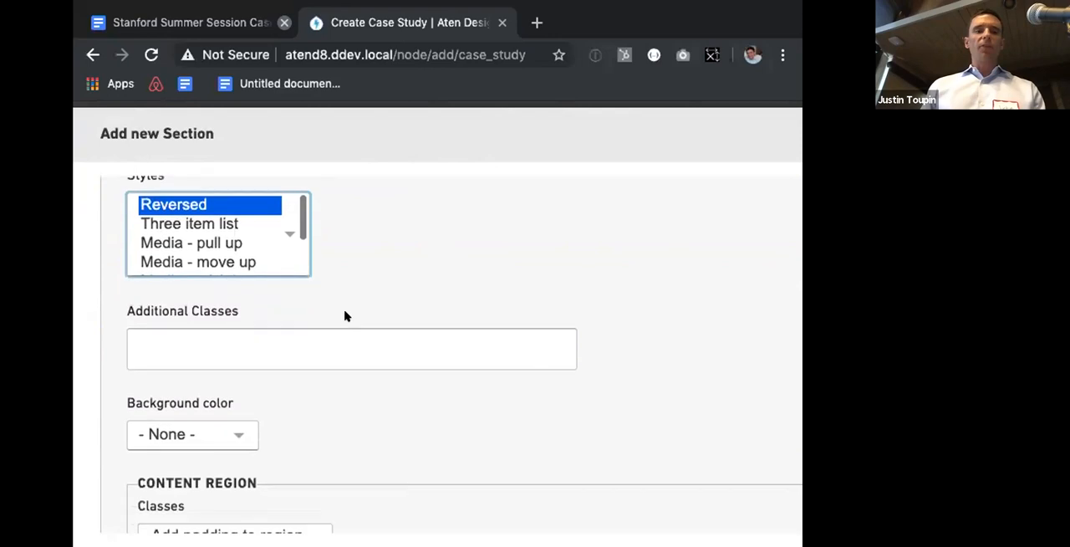
left_click(185, 437)
left_click(352, 420)
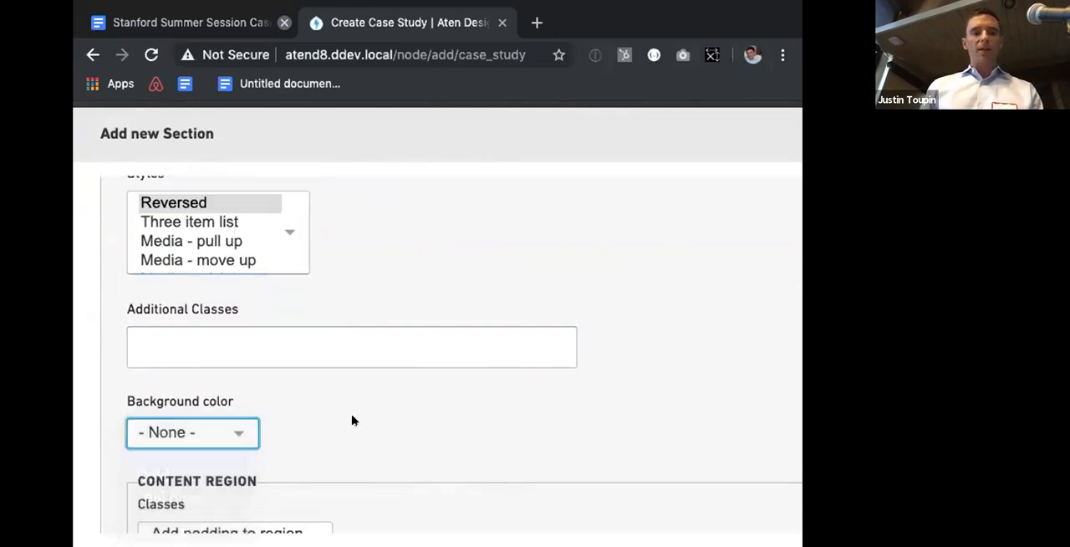
key("Down")
scroll(351, 421, "down", 6)
left_click(237, 402)
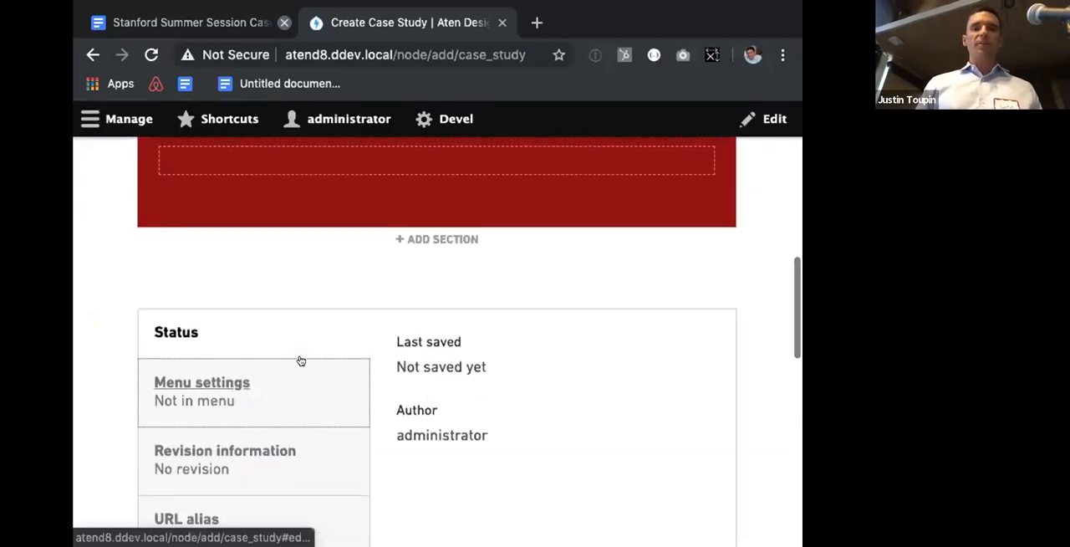
Step: Add a Masthead component to the red section, with "Summer Session" as its title and "Stanford" as its subhead
scroll(300, 360, "up", 5)
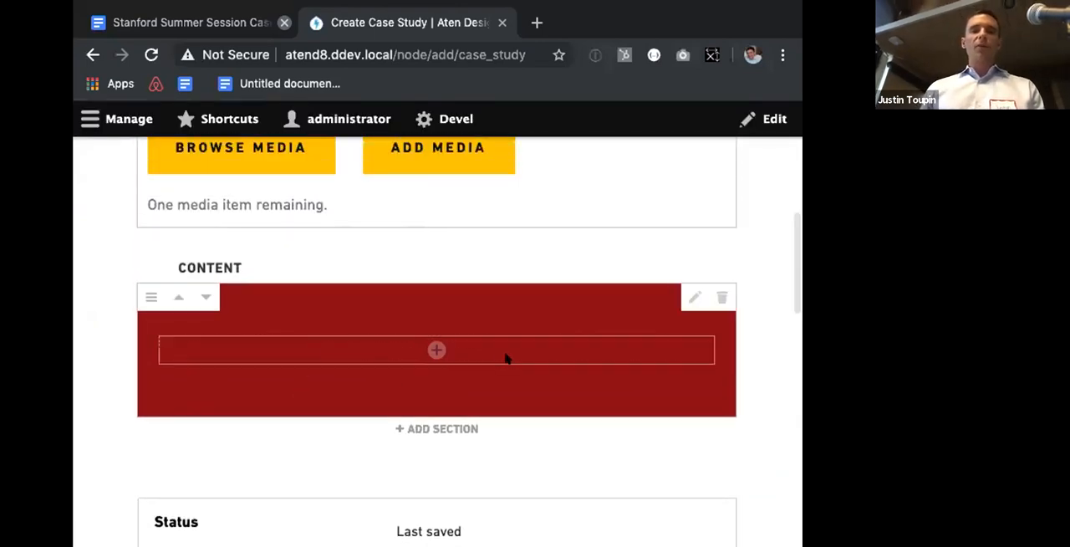
left_click(436, 350)
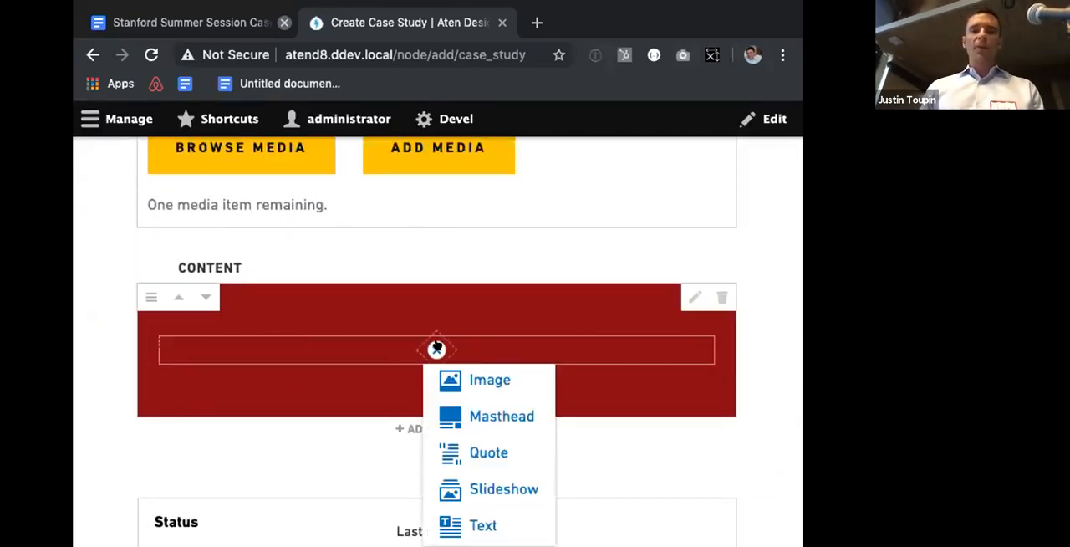
left_click(493, 407)
type("Session")
key("Tab")
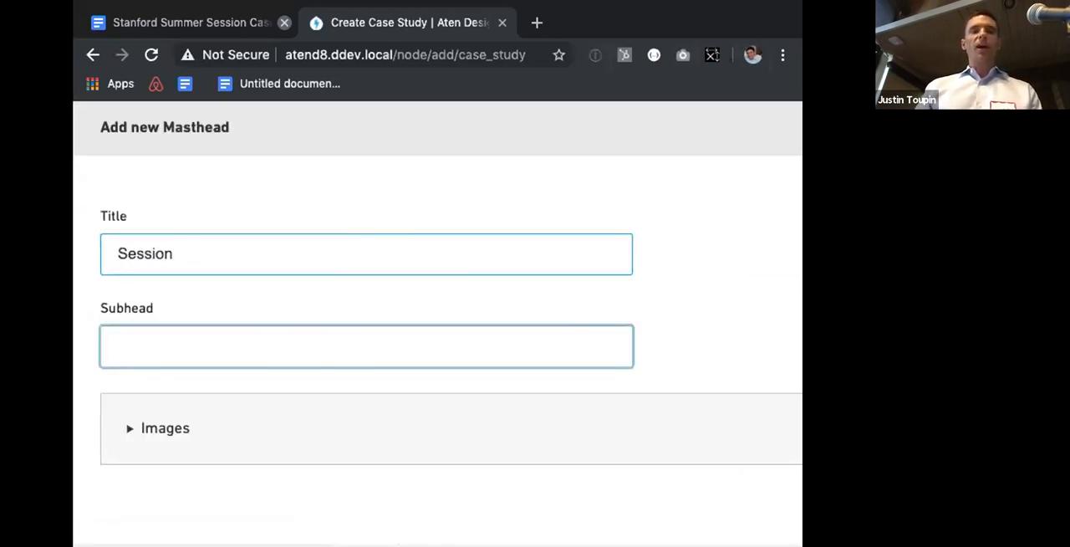
key("shift+Tab")
key("Left")
type("Summer")
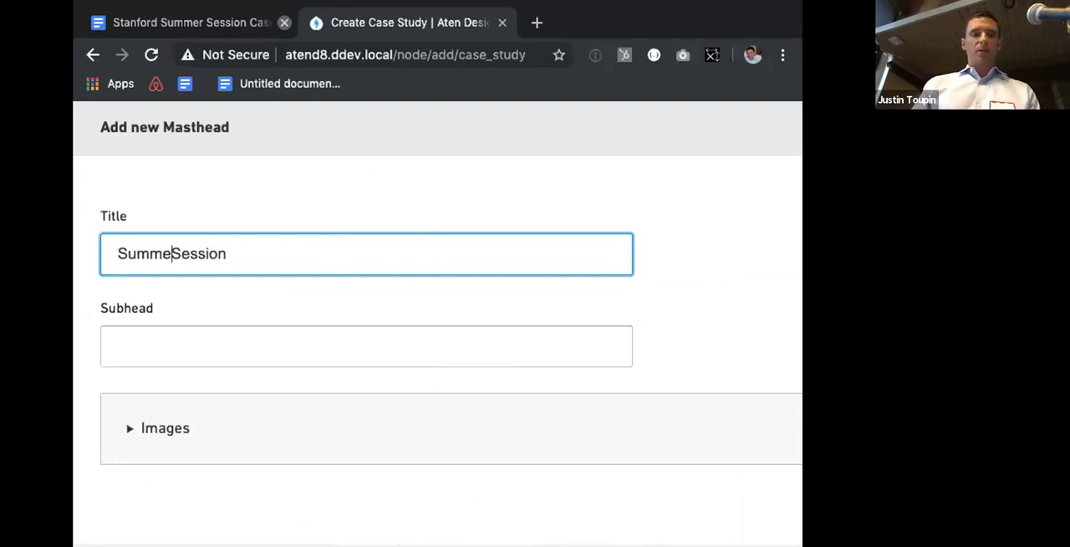
key("Tab")
type("Srtan")
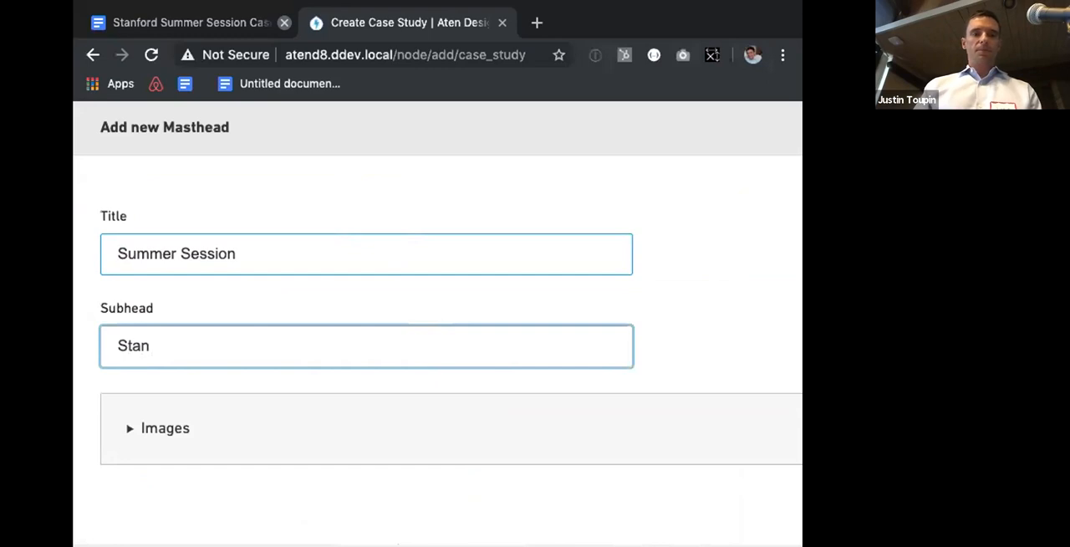
type("ord")
Step: Place the two Stanford website screenshots in the masthead's images and move the "Your Summer Starts Here" screenshot to first place
left_click(170, 435)
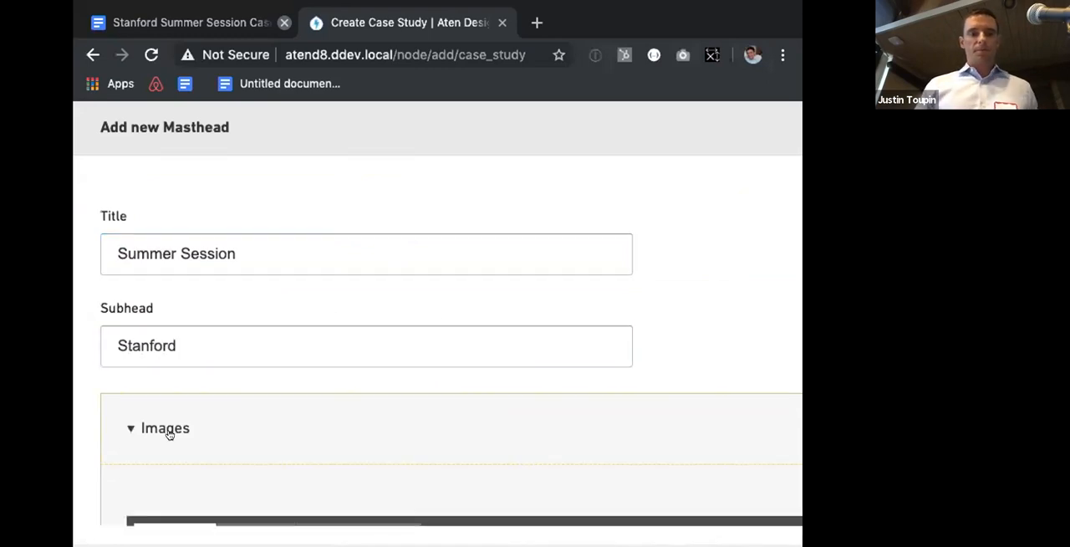
scroll(169, 434, "down", 3)
scroll(170, 435, "down", 5)
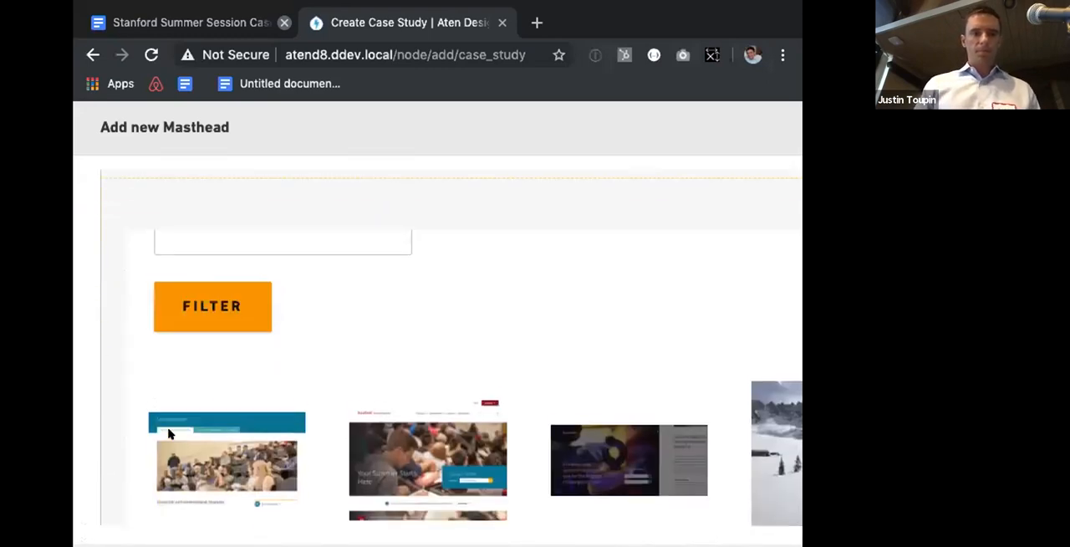
left_click(168, 434)
left_click(402, 423)
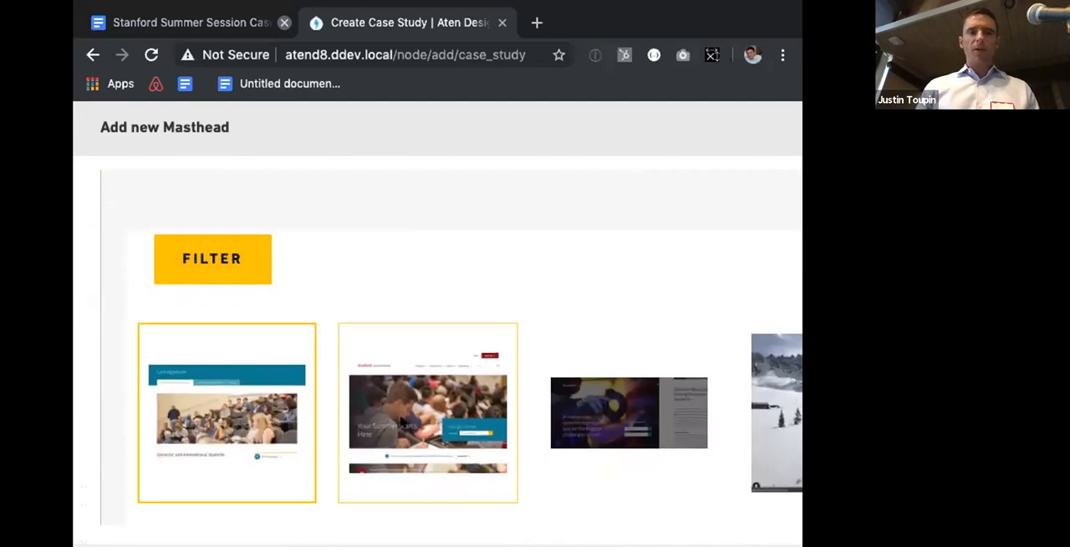
scroll(401, 422, "down", 1)
scroll(401, 422, "down", 5)
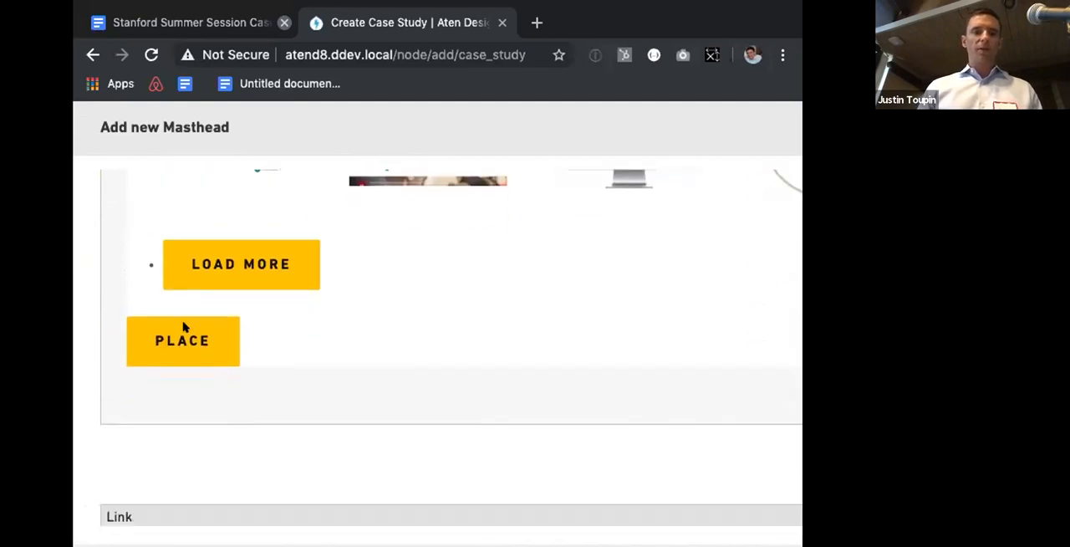
left_click(169, 335)
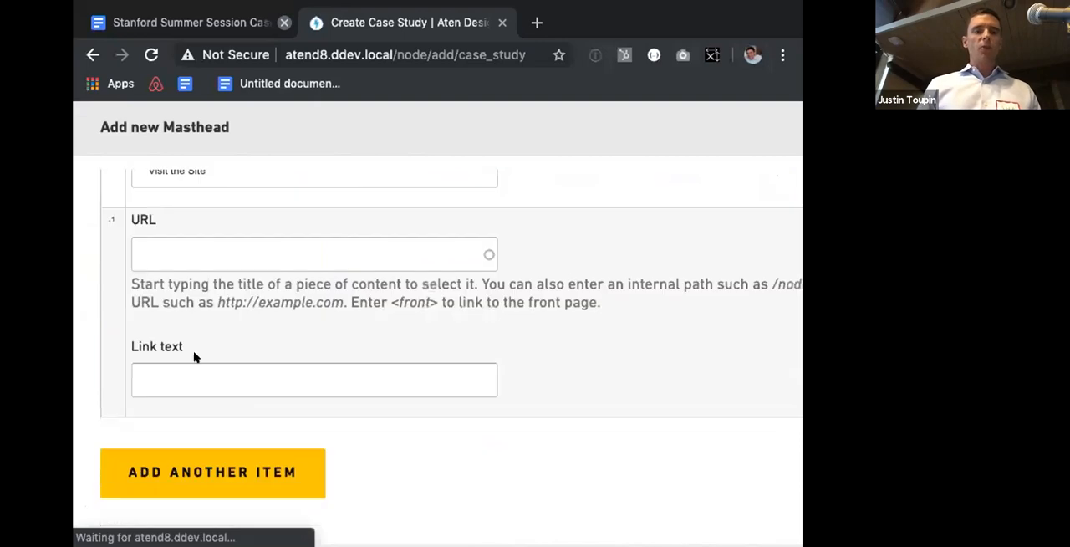
scroll(224, 361, "up", 7)
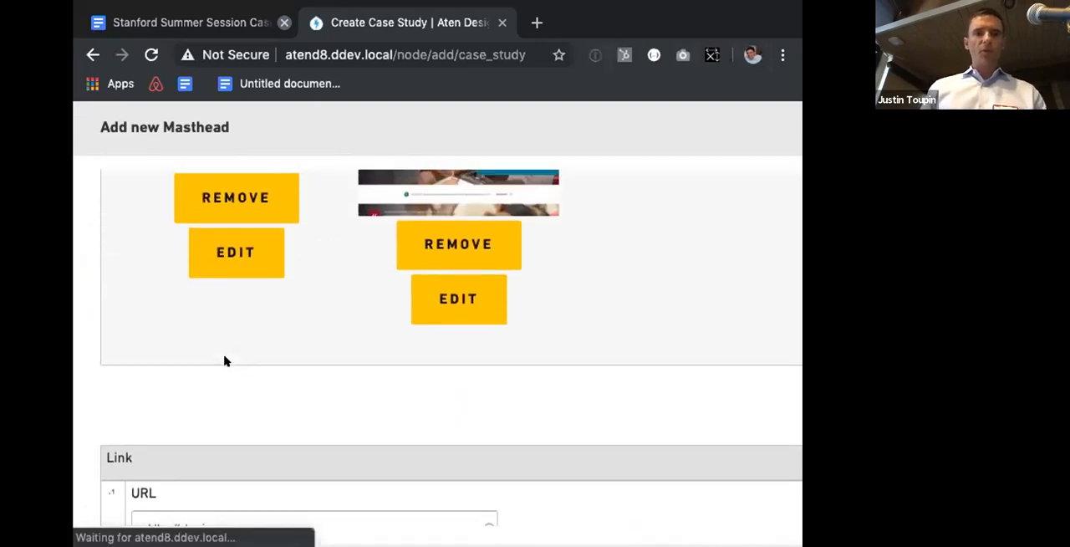
left_click_drag(222, 361, 549, 332)
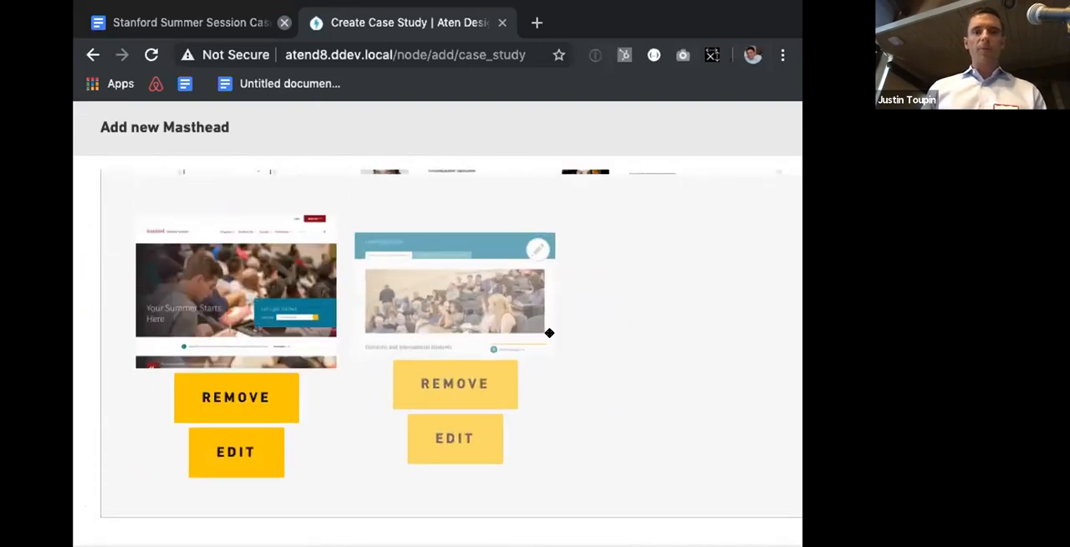
scroll(549, 332, "down", 3)
scroll(549, 332, "down", 2)
left_click(403, 304)
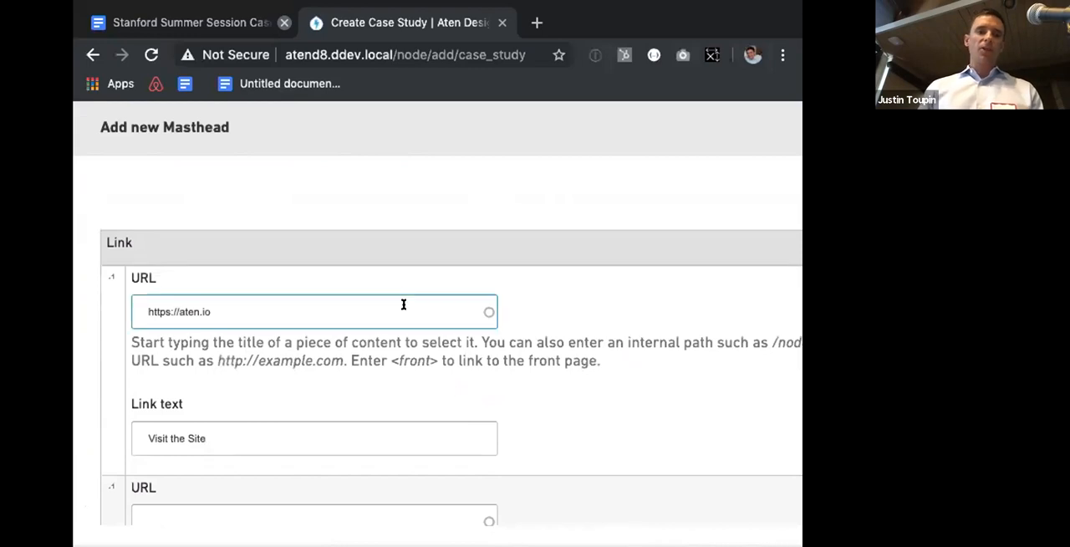
left_click(342, 311)
left_click_drag(342, 311, 180, 311)
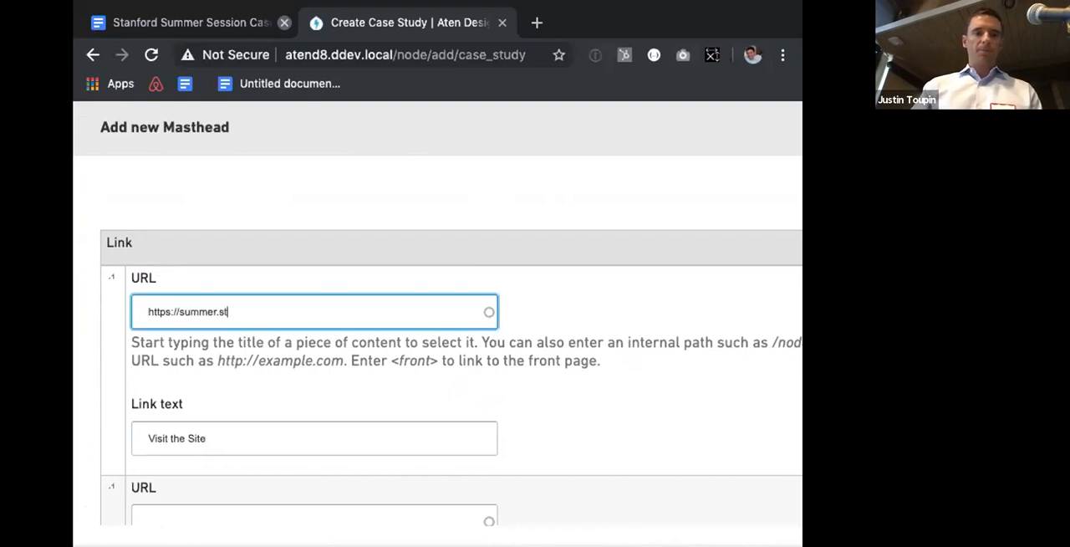
scroll(139, 504, "down", 3)
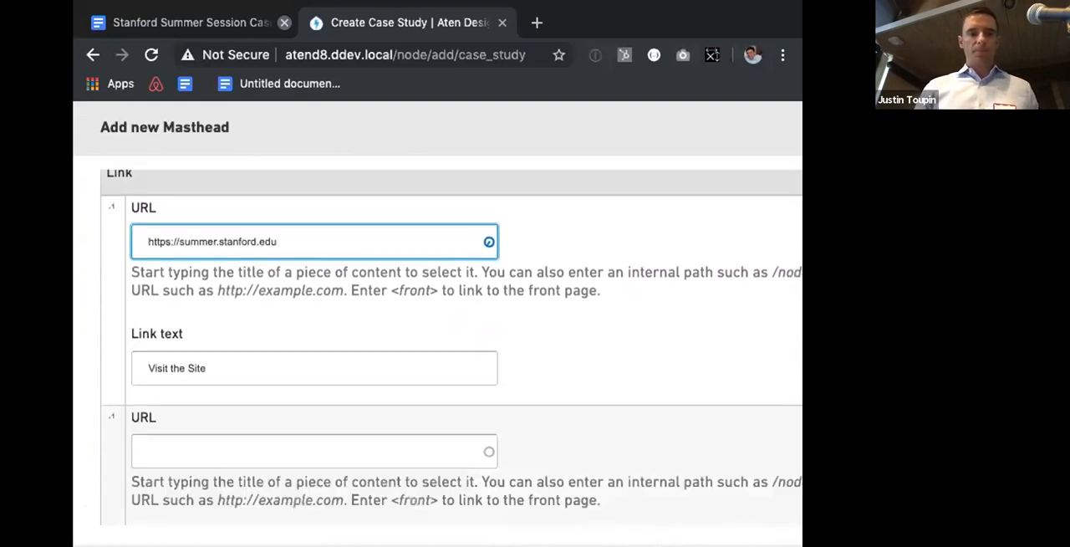
scroll(168, 488, "down", 2)
scroll(169, 491, "down", 2)
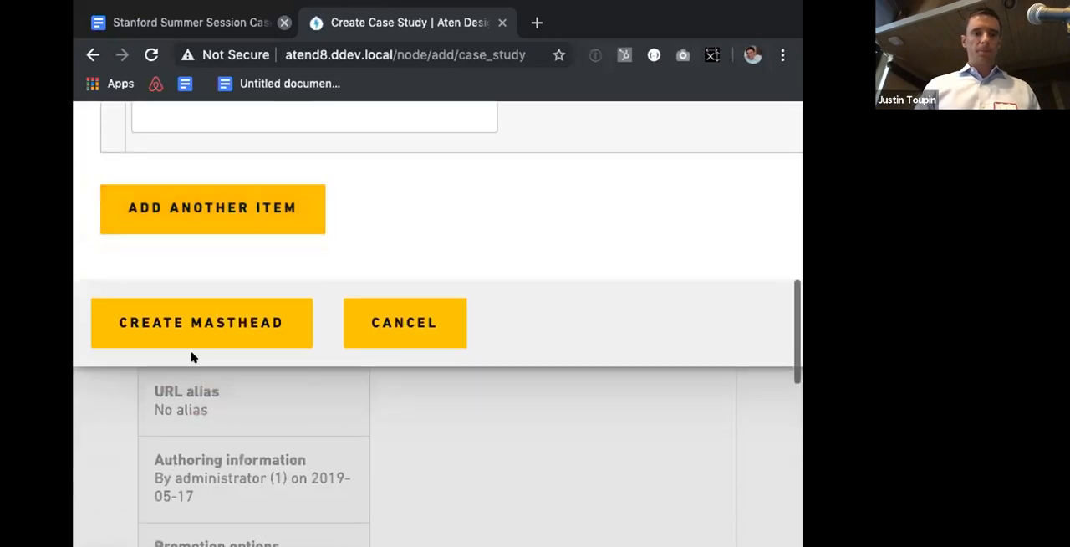
left_click(209, 328)
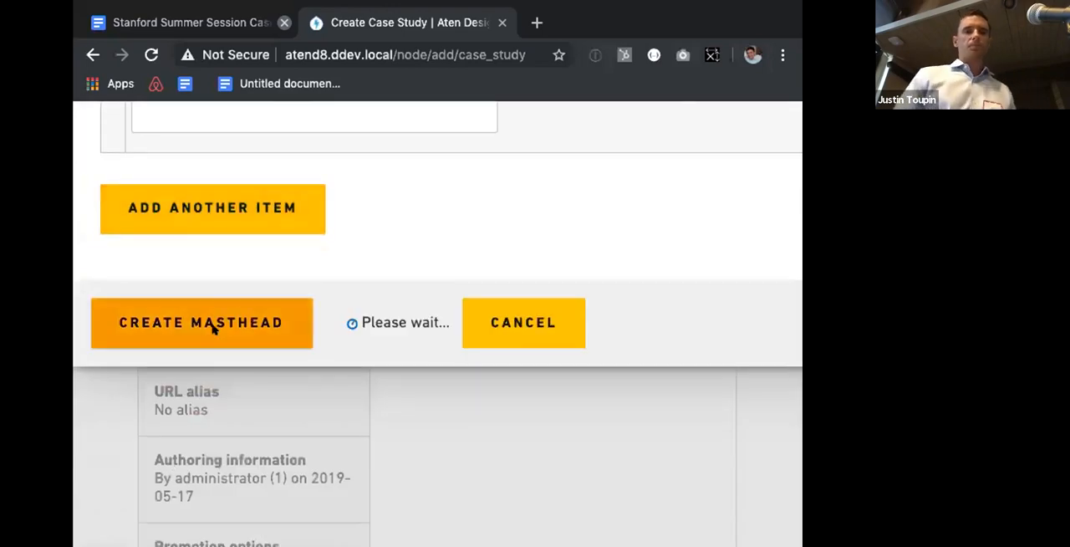
Step: Review the masthead in the content area, save the case study as unpublished, and reopen it for editing
scroll(298, 224, "up", 3)
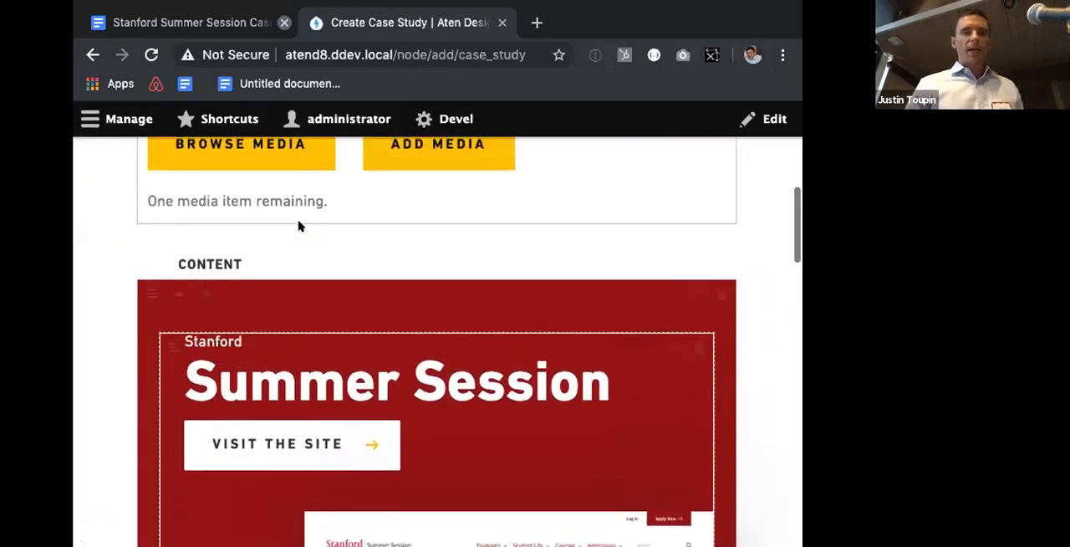
scroll(298, 221, "up", 1)
scroll(298, 217, "up", 1)
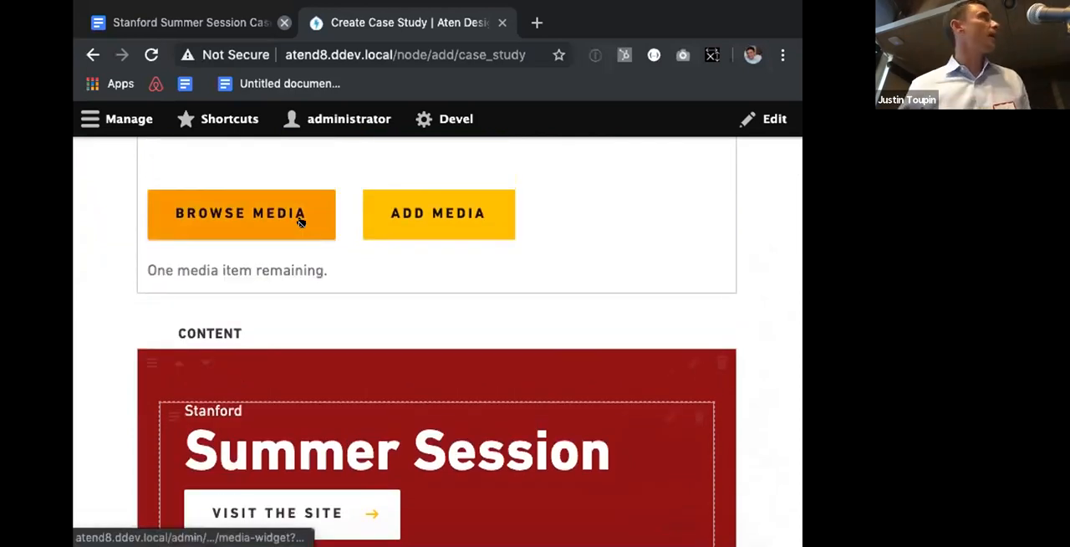
scroll(299, 220, "down", 2)
scroll(301, 222, "down", 6)
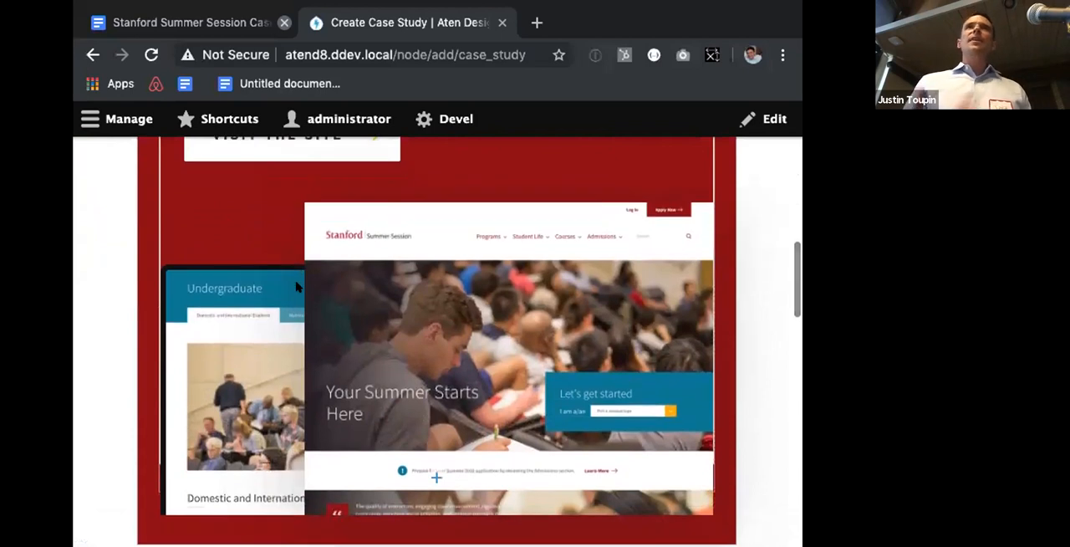
scroll(295, 287, "down", 15)
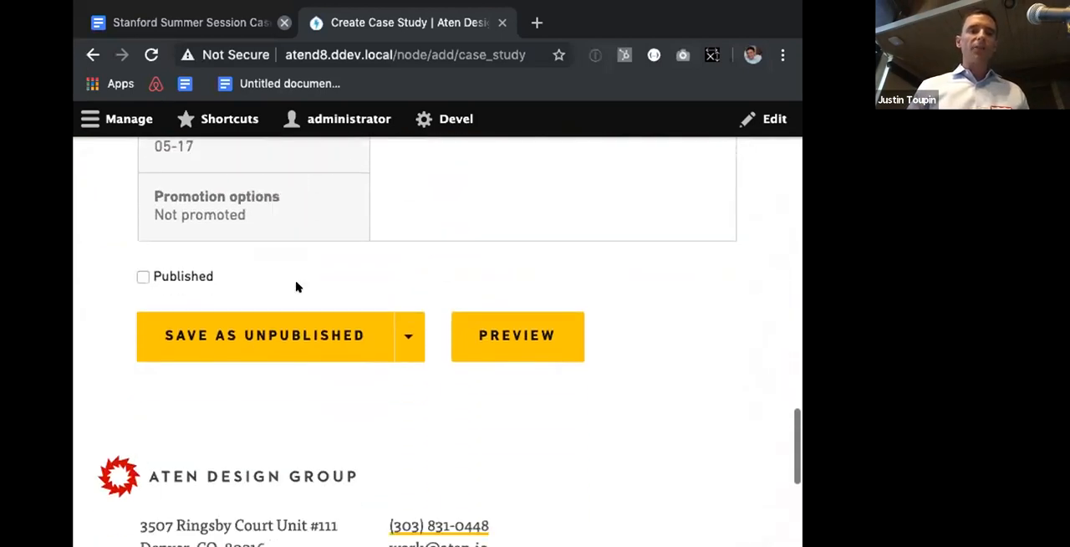
left_click(270, 332)
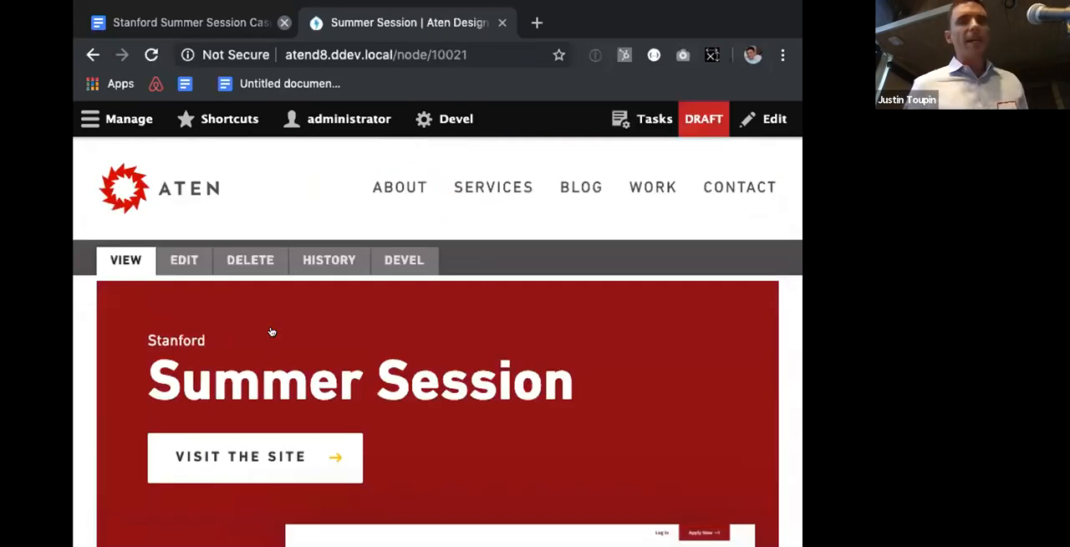
scroll(270, 332, "down", 3)
scroll(270, 332, "down", 2)
scroll(270, 332, "up", 3)
left_click(185, 169)
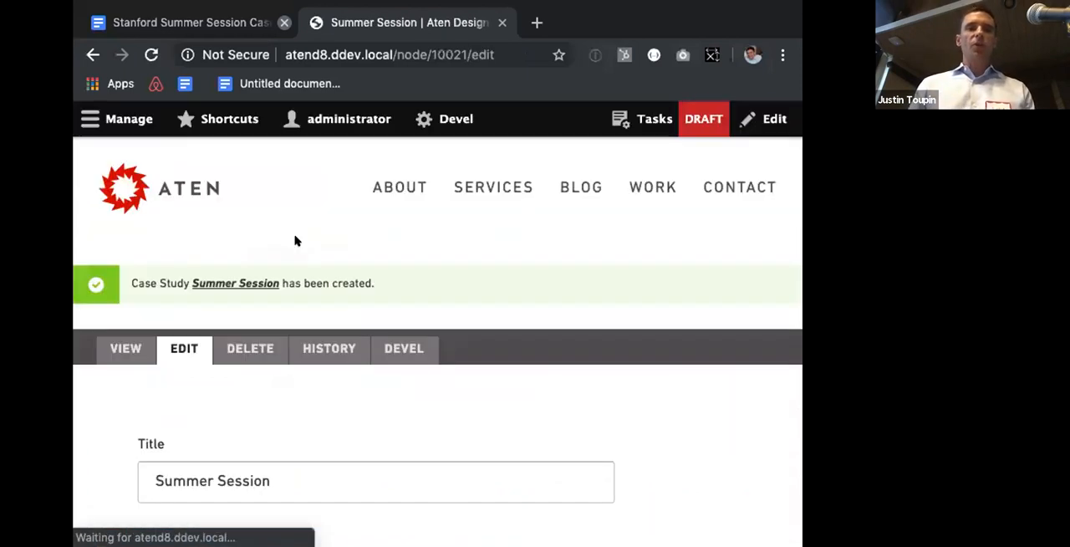
Step: Add a new section below the masthead section using the Two Column [1:1] layout
scroll(294, 239, "down", 7)
scroll(293, 239, "down", 10)
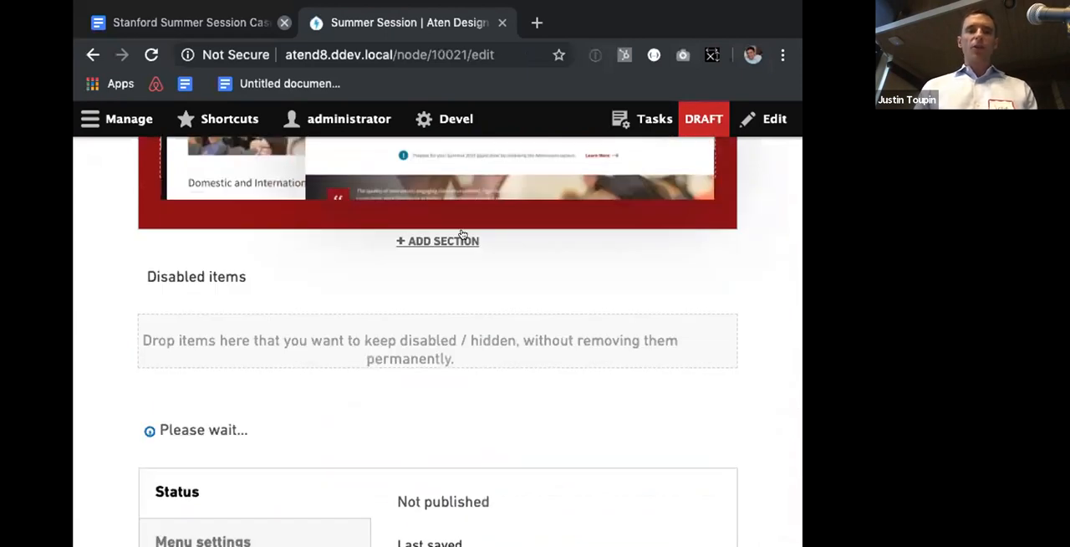
left_click(462, 236)
scroll(368, 231, "up", 3)
left_click(232, 263)
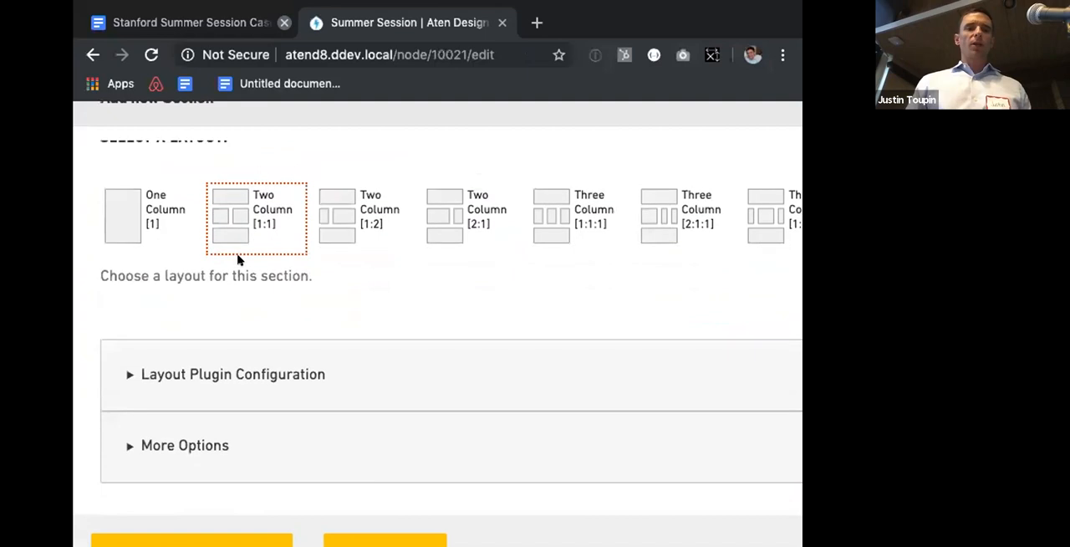
scroll(237, 260, "down", 2)
left_click(173, 426)
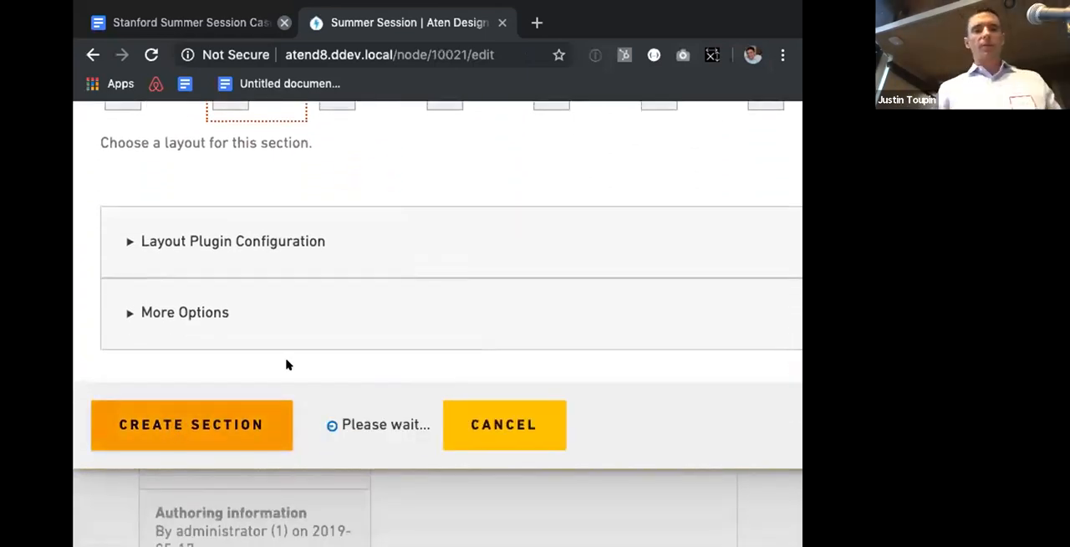
scroll(312, 349, "up", 3)
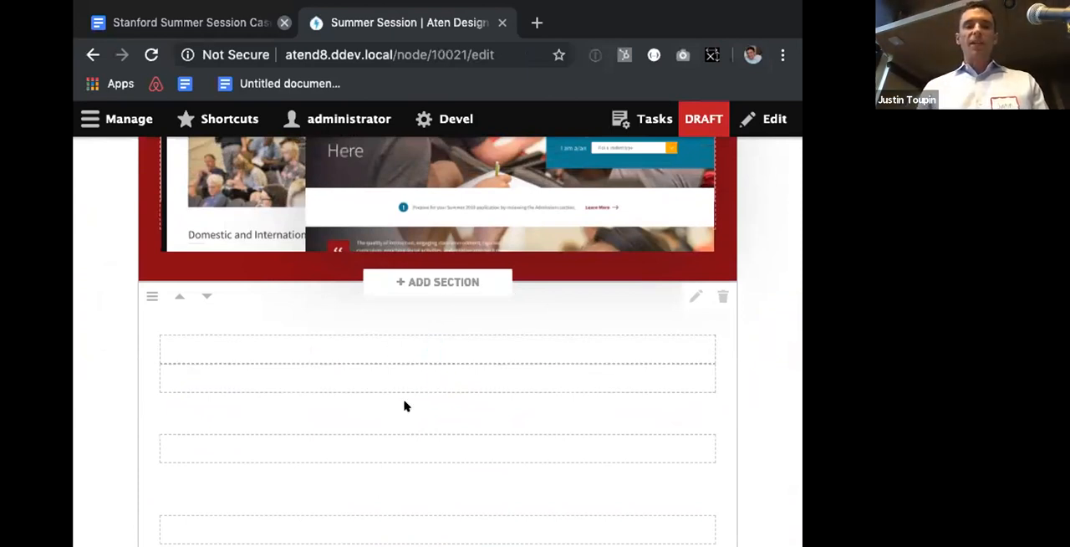
Step: Start a new Text component in the second outlined row of the new two-column section
scroll(414, 368, "down", 1)
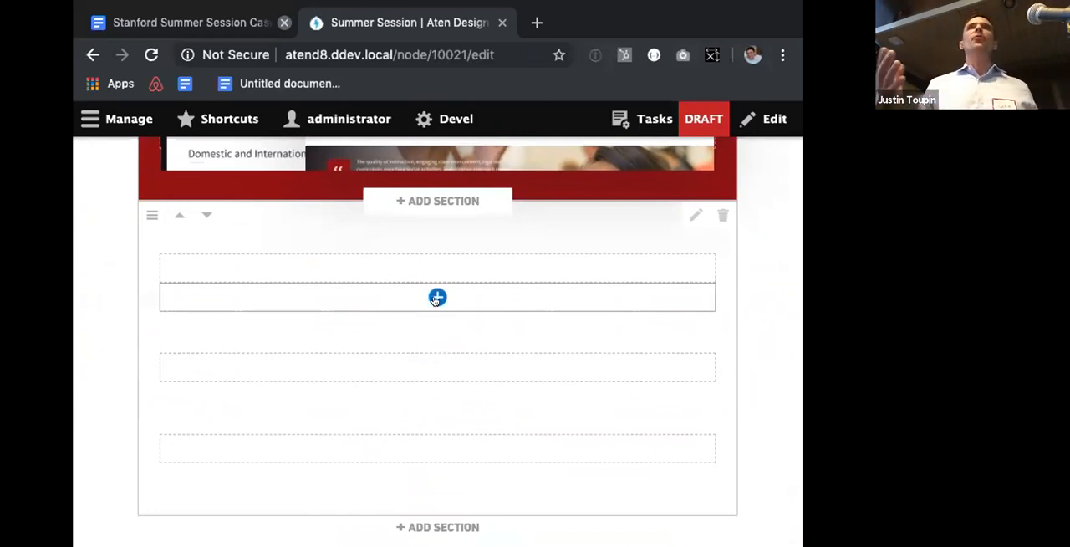
left_click(436, 298)
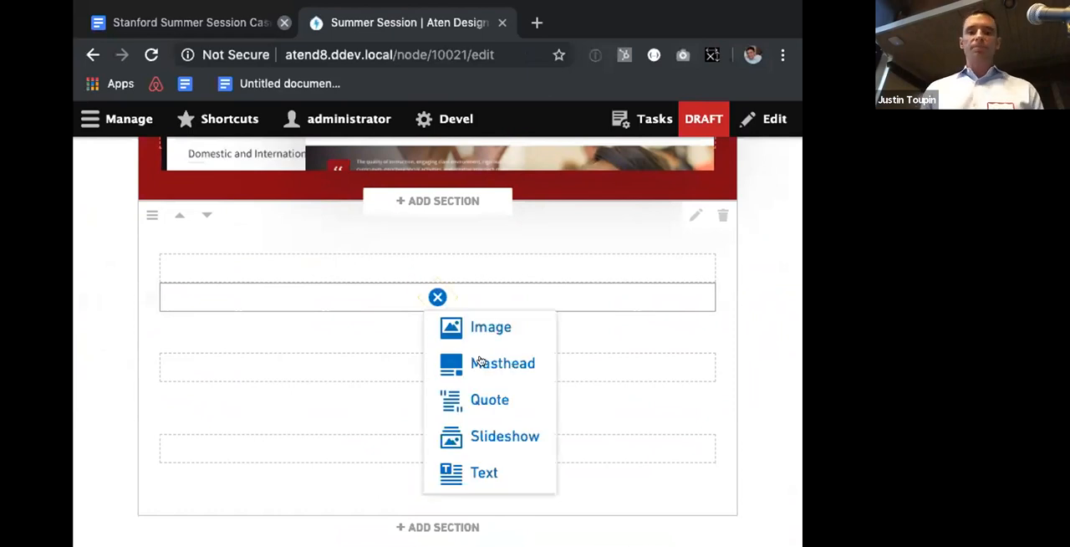
left_click(464, 463)
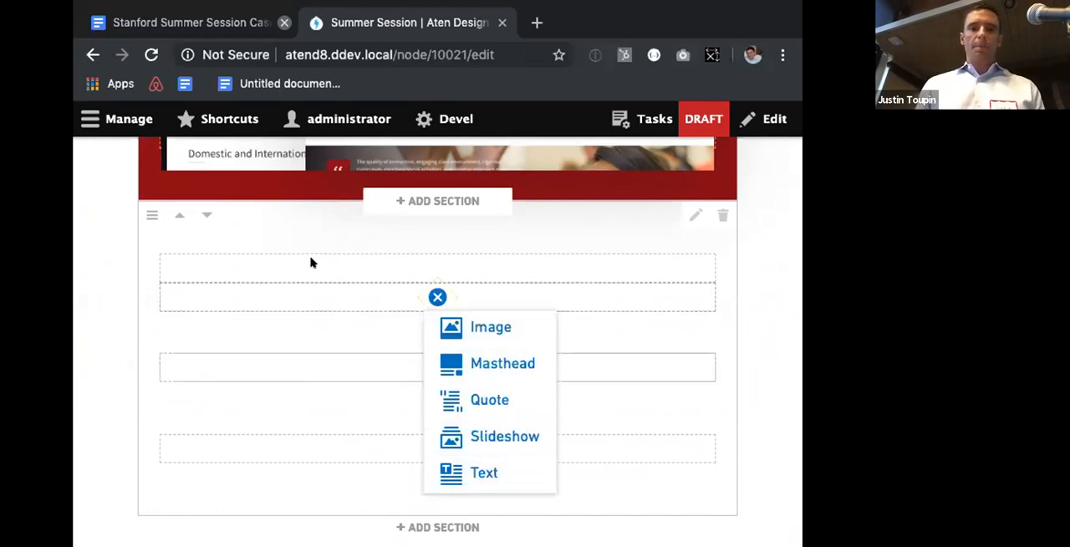
Step: Copy the introductory sentence from the Stanford Summer Session document in the other browser tab and paste it unformatted into the Text component
left_click(164, 14)
scroll(206, 306, "up", 5)
scroll(184, 432, "down", 2)
mouse_move(162, 291)
left_mouse_down()
mouse_move(384, 313)
mouse_move(148, 288)
left_mouse_up()
key("ctrl+c")
left_click(382, 310)
key("ctrl+Tab")
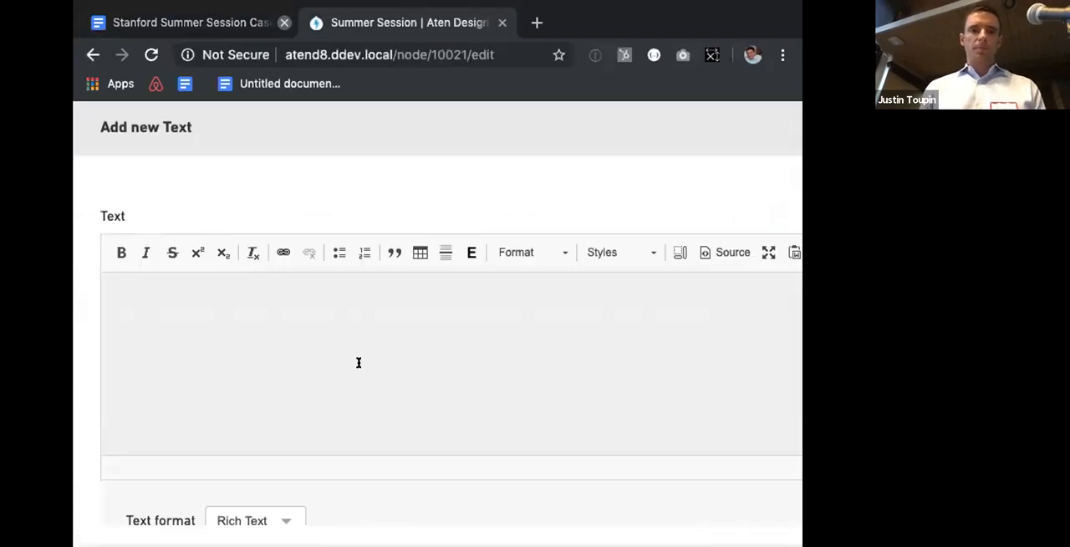
key("ctrl+v")
key("ctrl+z")
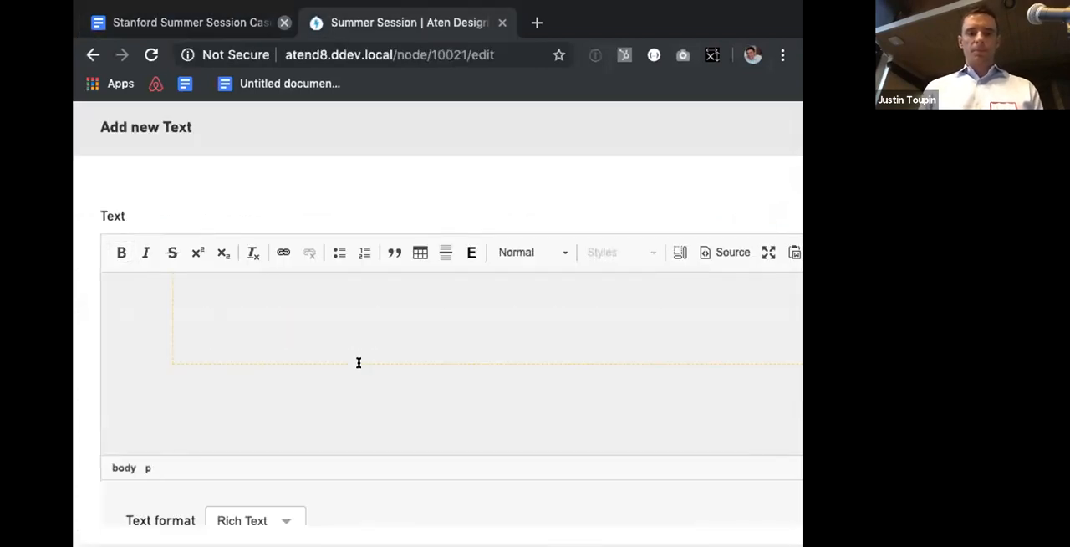
key("ctrl+shift+v")
Step: Format the pasted sentence as Heading 2 and create the Text component
left_click(543, 249)
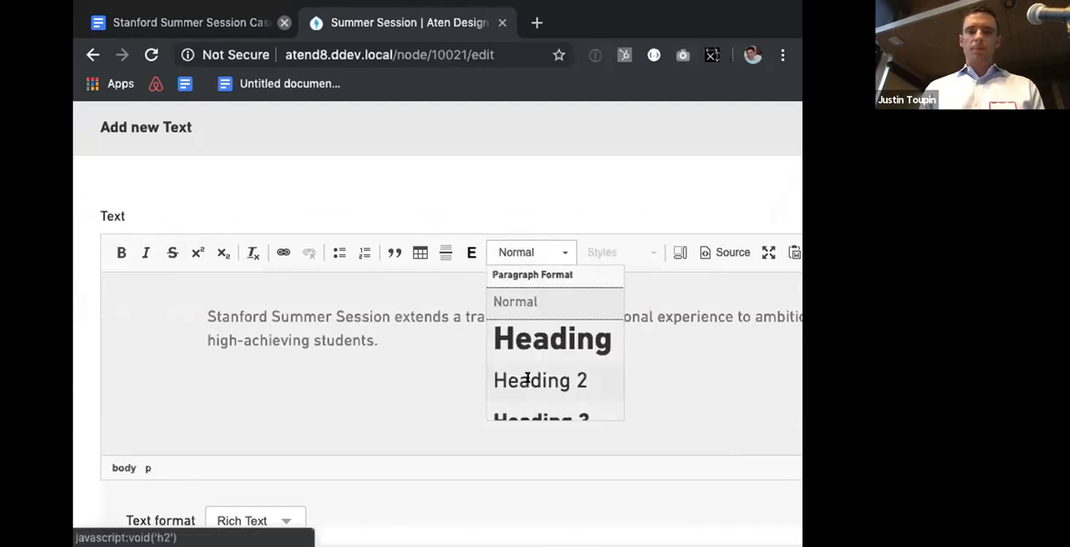
left_click(527, 379)
scroll(366, 385, "down", 10)
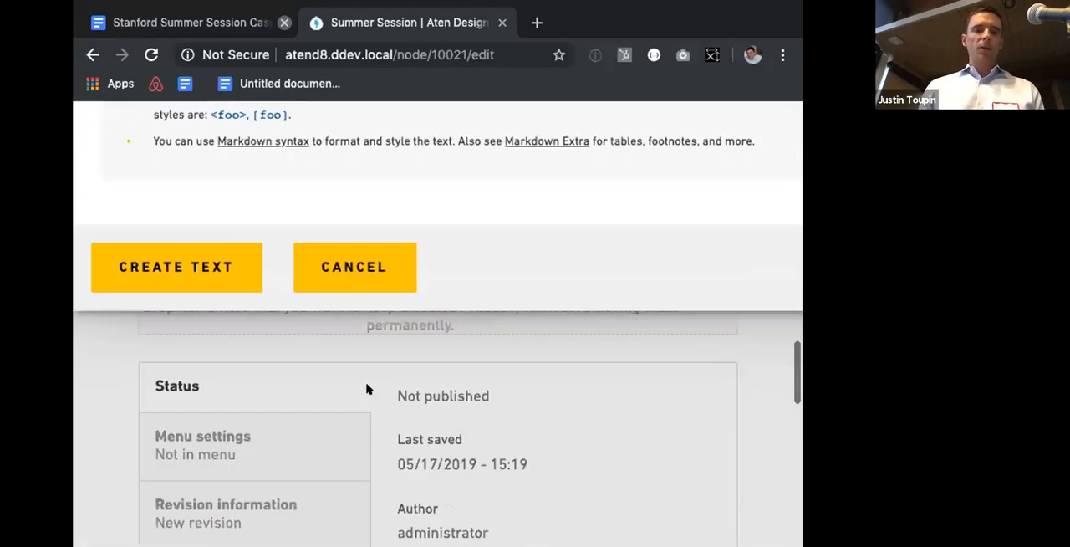
left_click(196, 203)
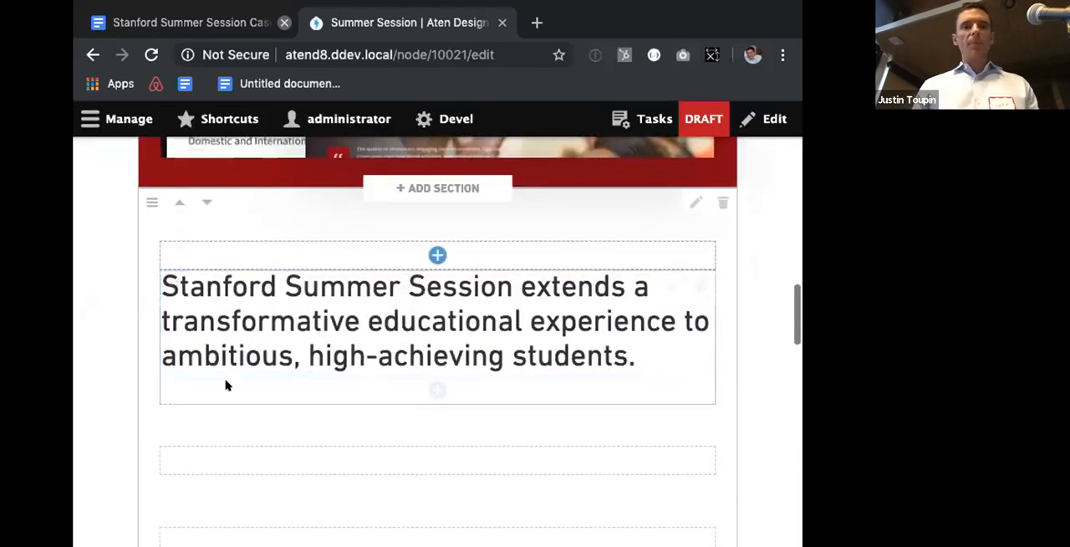
Step: Start a new Text component in the empty row below the heading in the two-column section
left_click(437, 461)
scroll(439, 485, "down", 3)
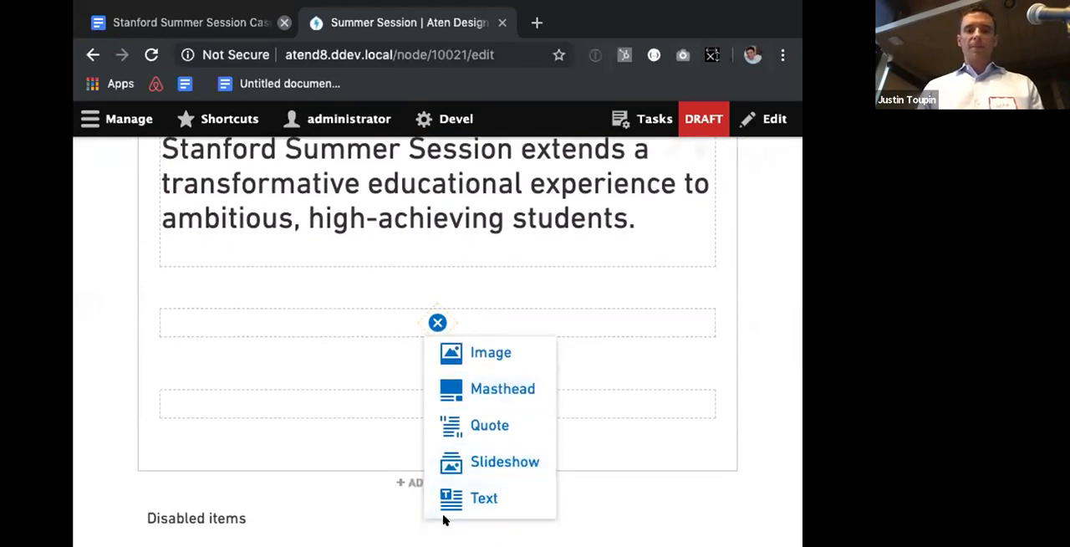
left_click(441, 502)
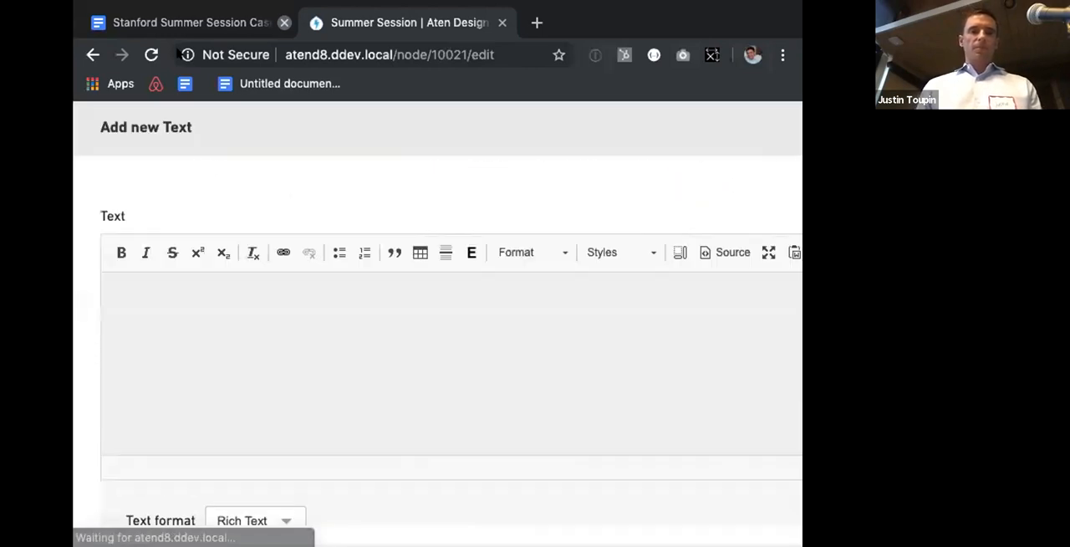
Step: Copy the paragraph beginning "With programs for high school" from the Stanford Summer Session document into the Text component and create it
left_click(175, 23)
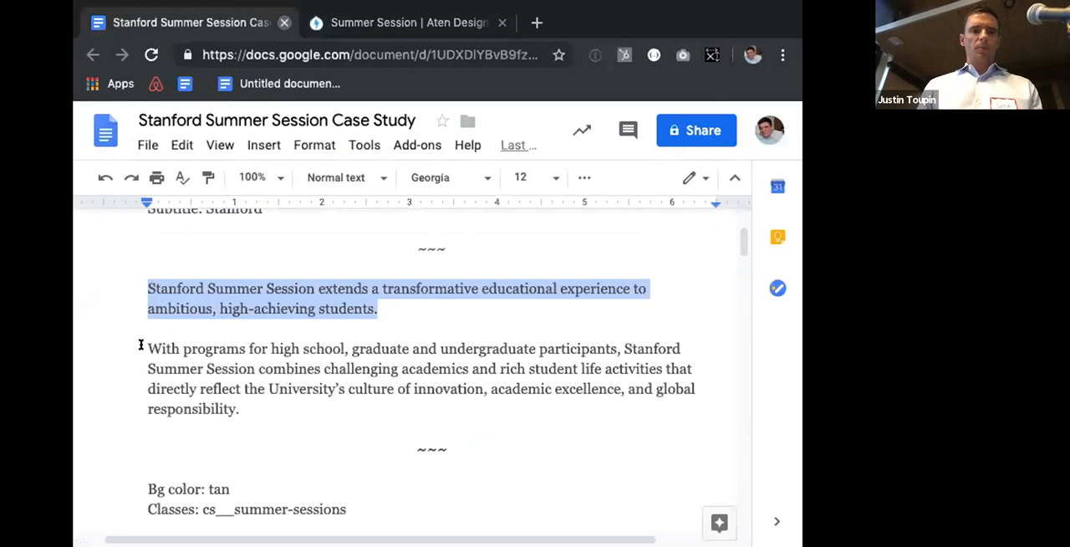
left_click_drag(141, 344, 239, 408)
key("ctrl+c")
key("Right")
key("ctrl+Tab")
left_click(418, 343)
key("ctrl+v")
scroll(440, 384, "down", 5)
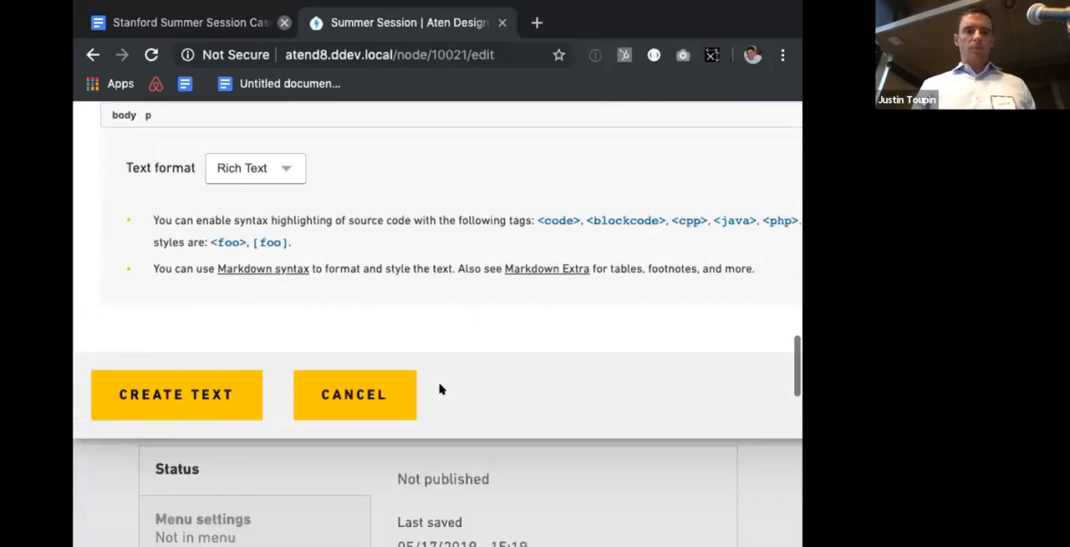
scroll(186, 301, "down", 1)
left_click(186, 301)
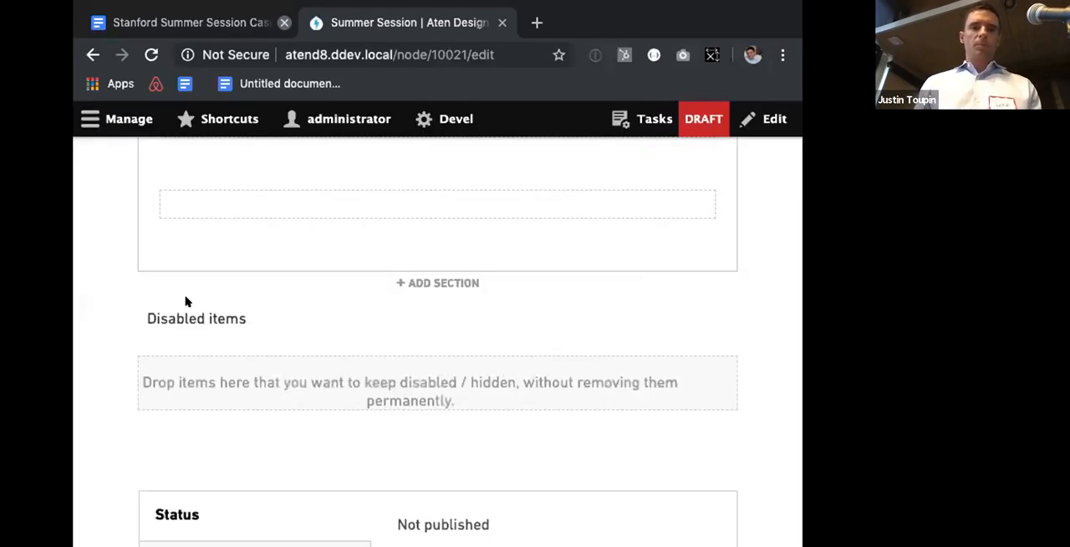
Step: Save the case study while keeping it unpublished, and review the resulting page
scroll(241, 287, "up", 3)
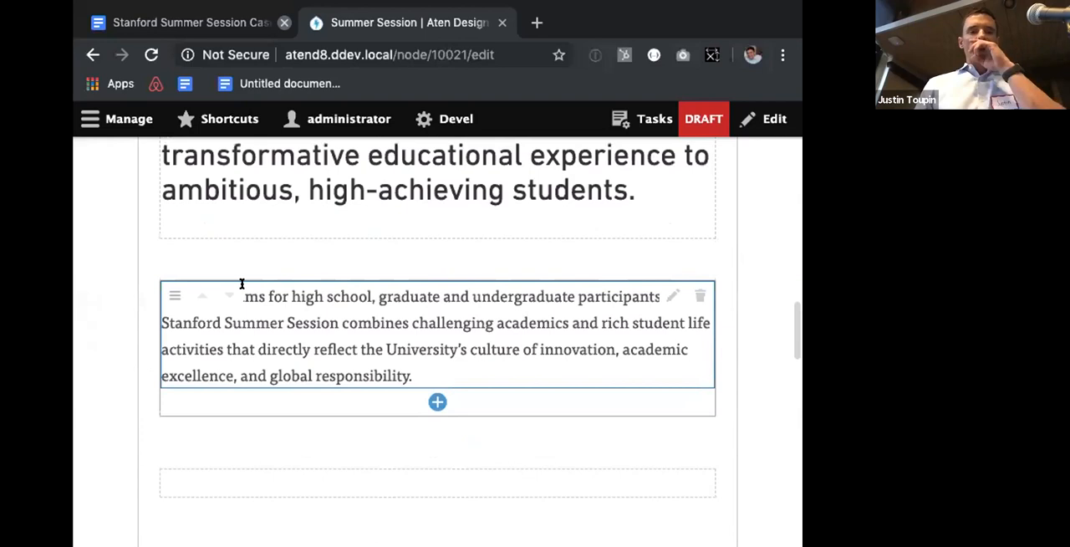
scroll(172, 432, "down", 10)
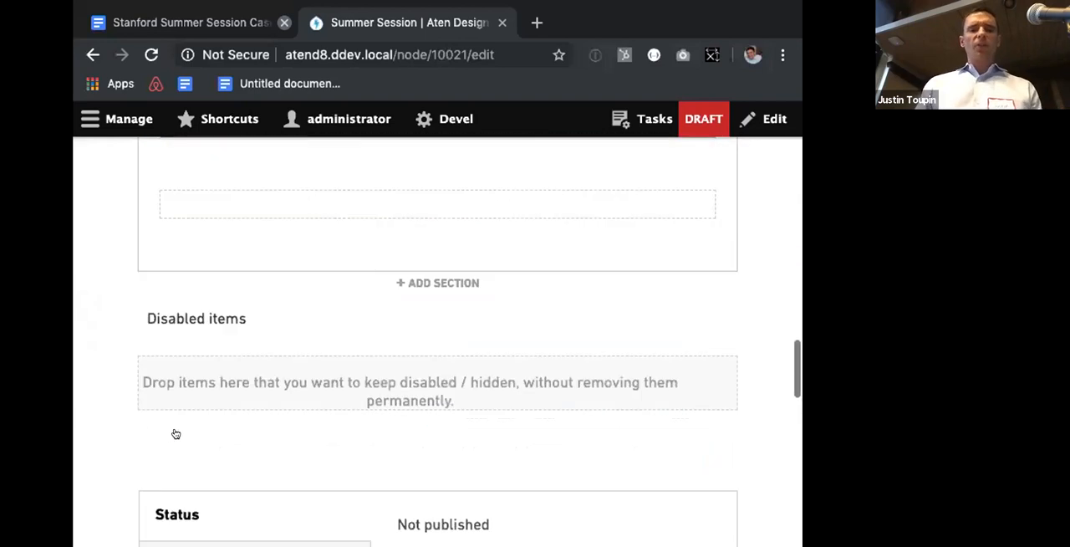
scroll(176, 434, "down", 2)
scroll(179, 432, "up", 1)
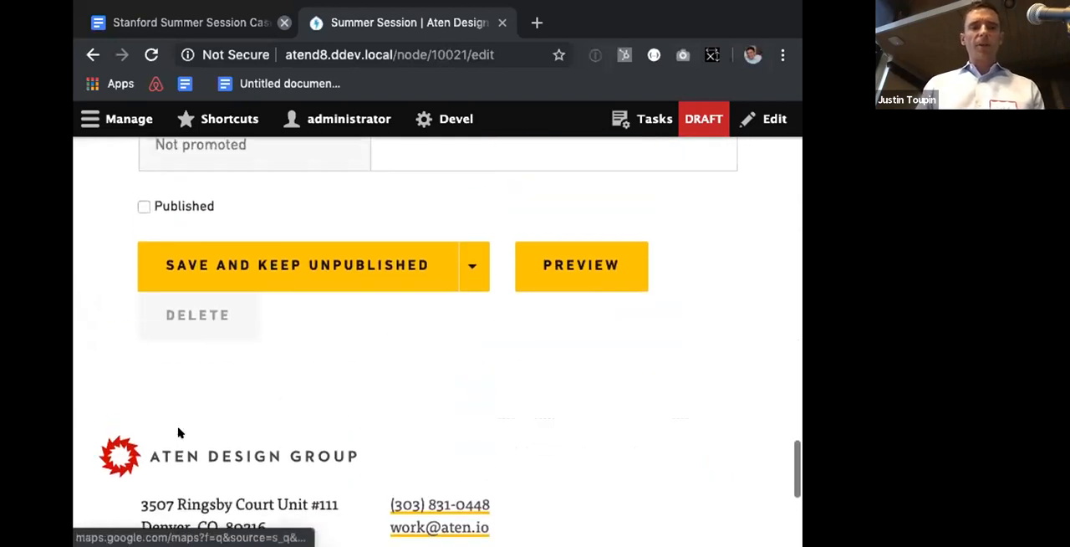
left_click(279, 278)
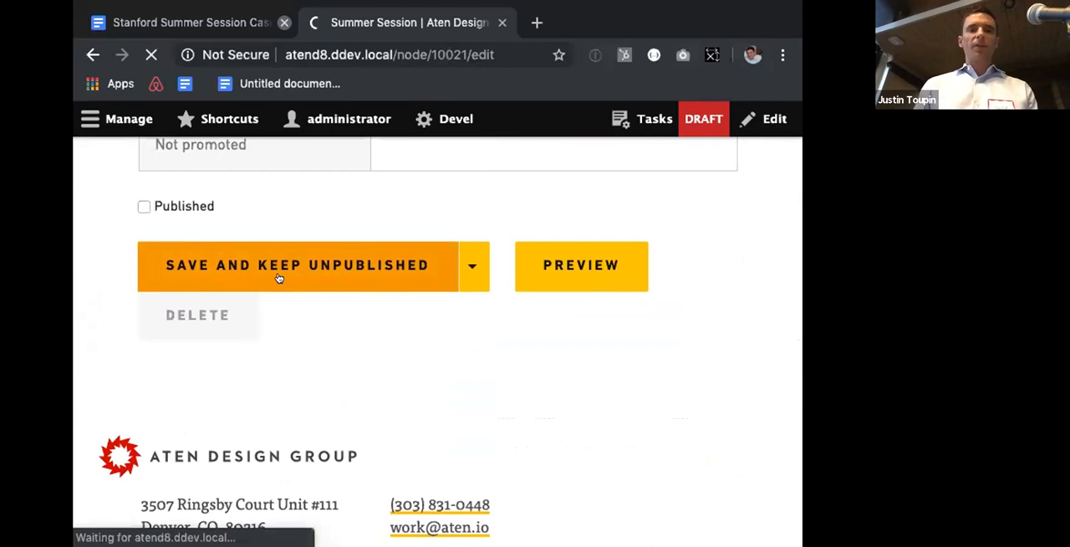
scroll(279, 313, "down", 10)
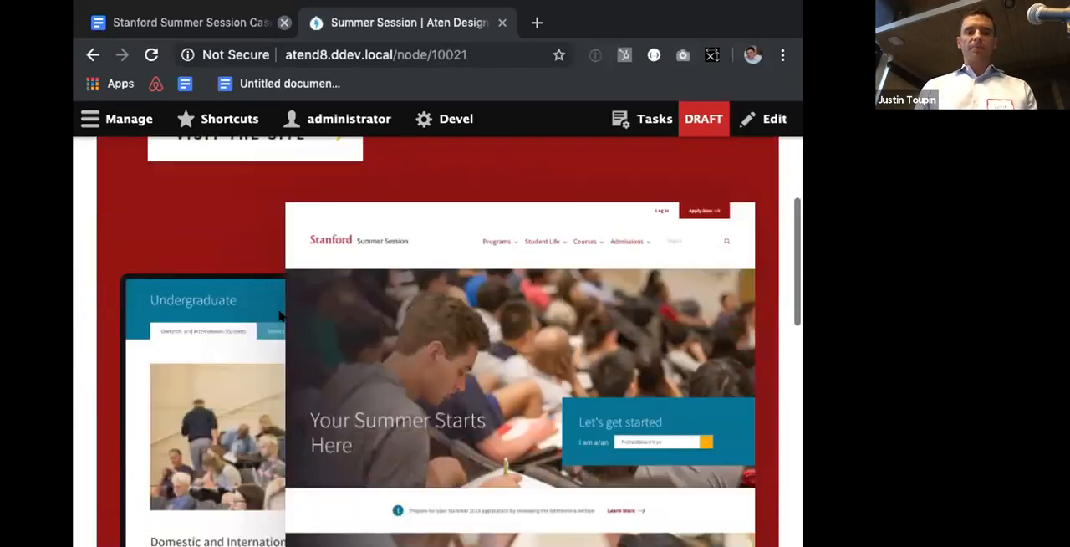
scroll(203, 265, "up", 10)
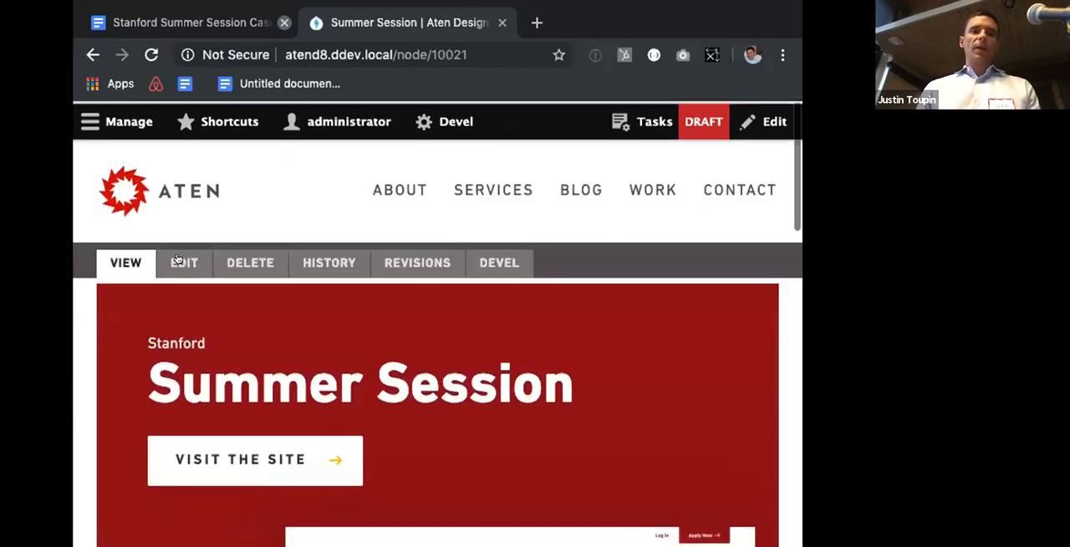
Step: Reopen the case study for editing and rearrange the Text components, placing the paragraph in the first column and the heading in the second
left_click(177, 259)
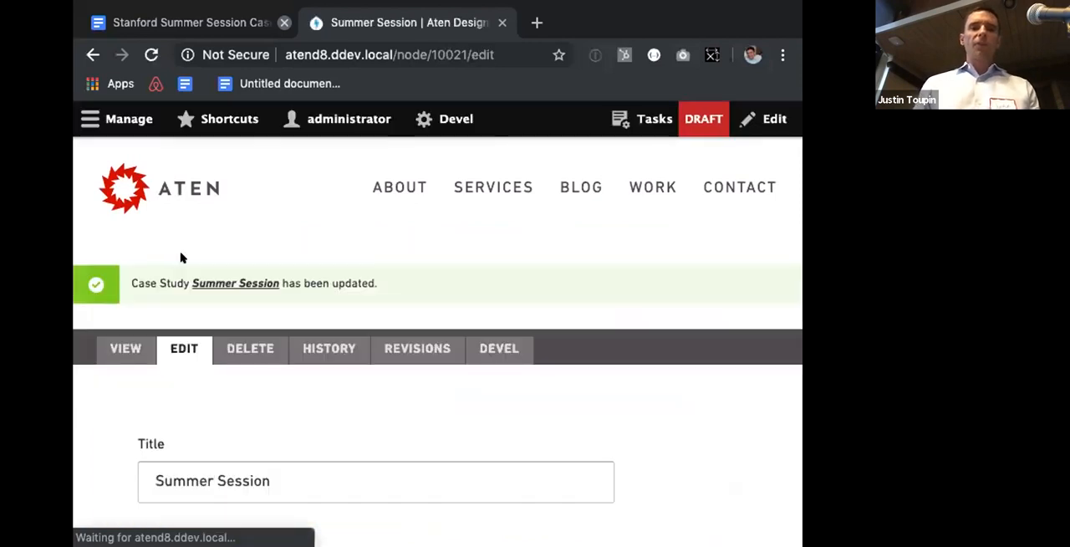
scroll(176, 262, "down", 8)
scroll(178, 263, "down", 8)
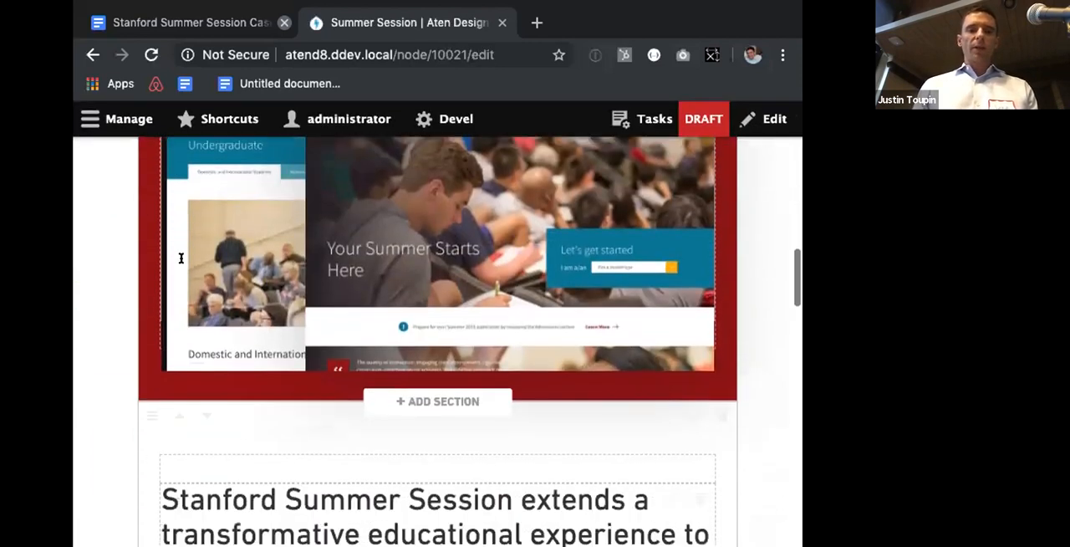
left_click_drag(163, 424, 165, 327)
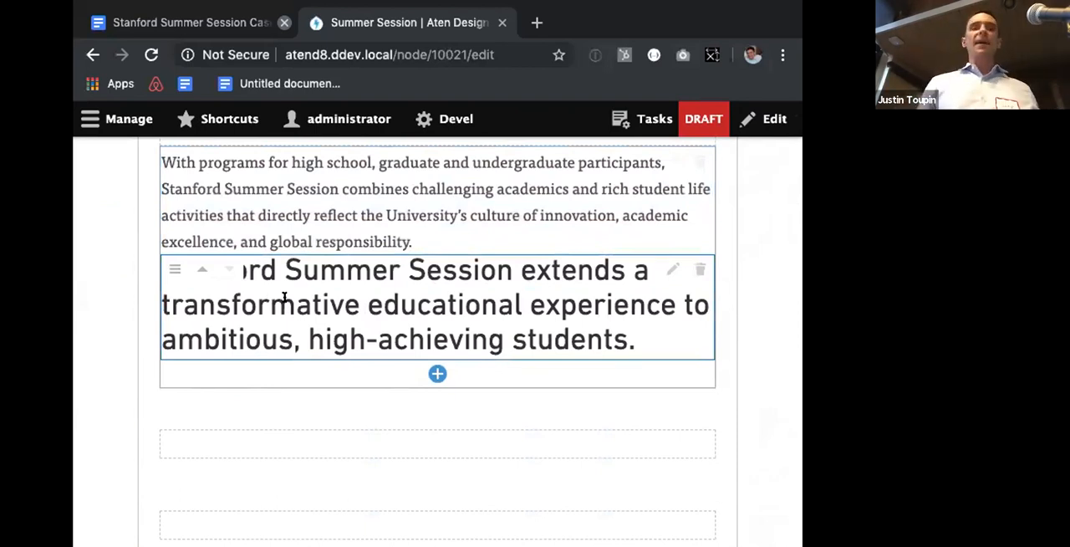
left_click_drag(173, 160, 168, 289)
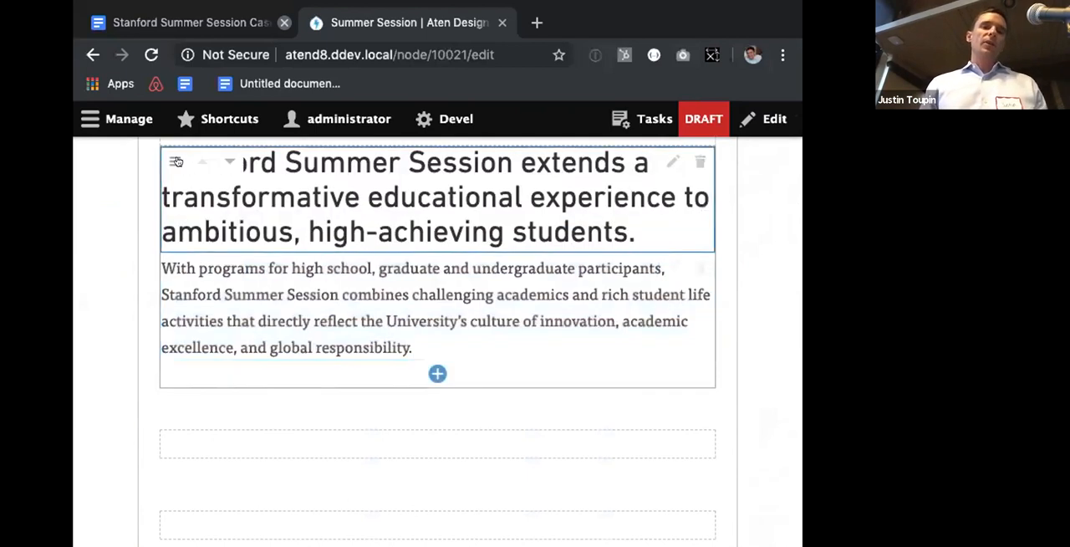
left_click_drag(167, 171, 226, 444)
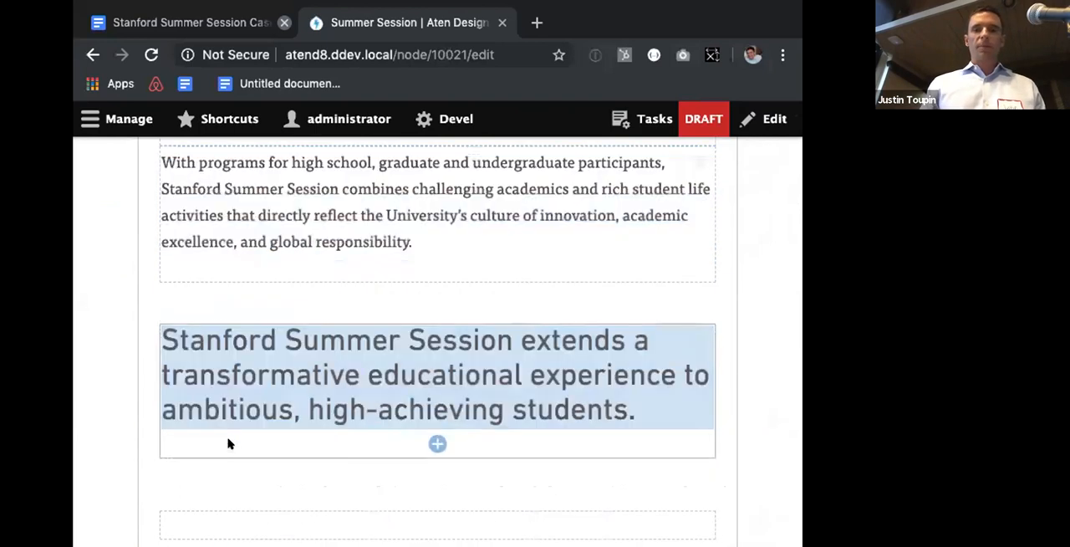
Step: Save the rearranged case study unpublished and check the order of the text blocks on the page
scroll(230, 443, "down", 15)
scroll(265, 231, "up", 4)
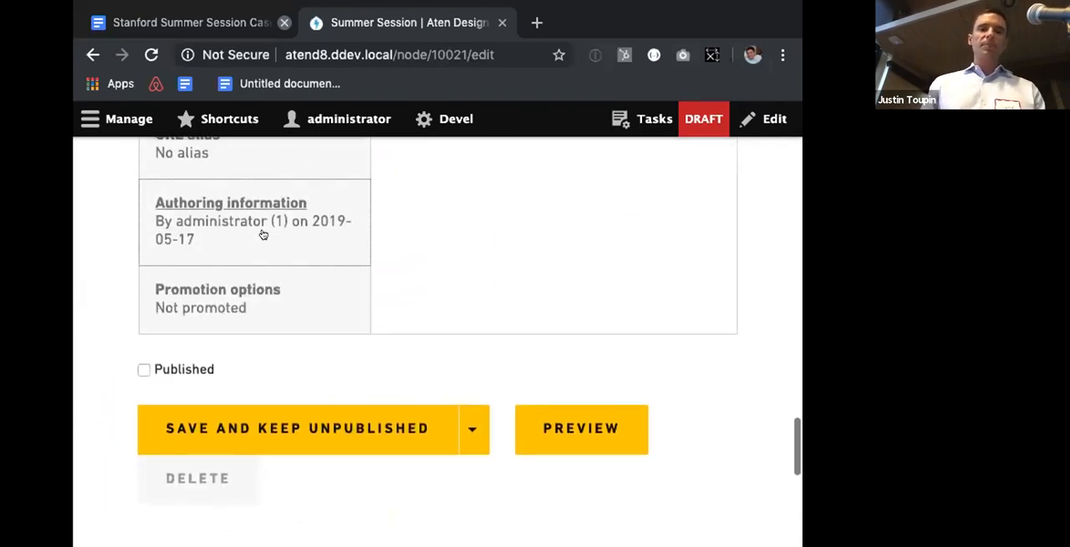
left_click(235, 465)
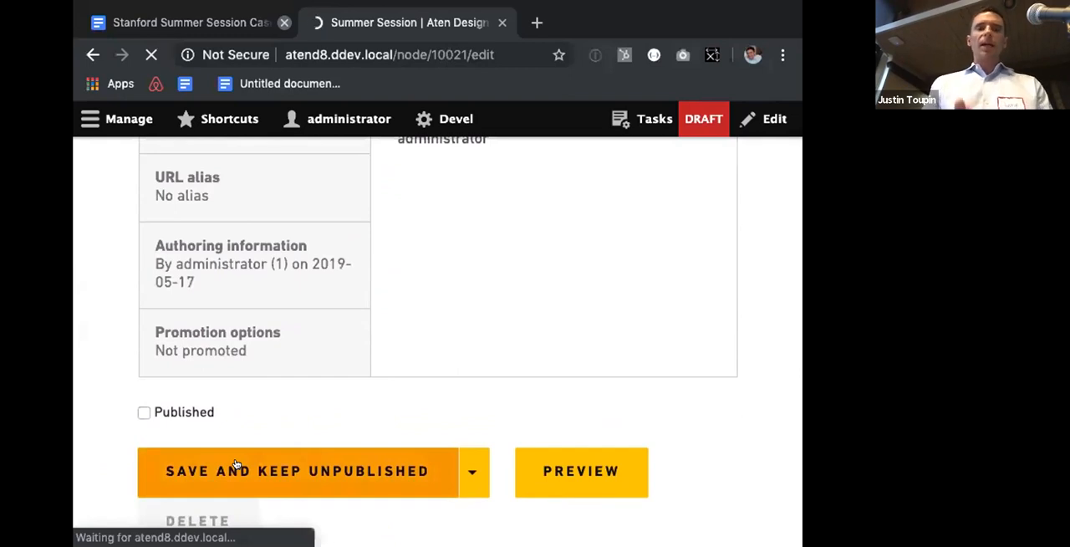
scroll(236, 464, "down", 2)
scroll(237, 464, "down", 6)
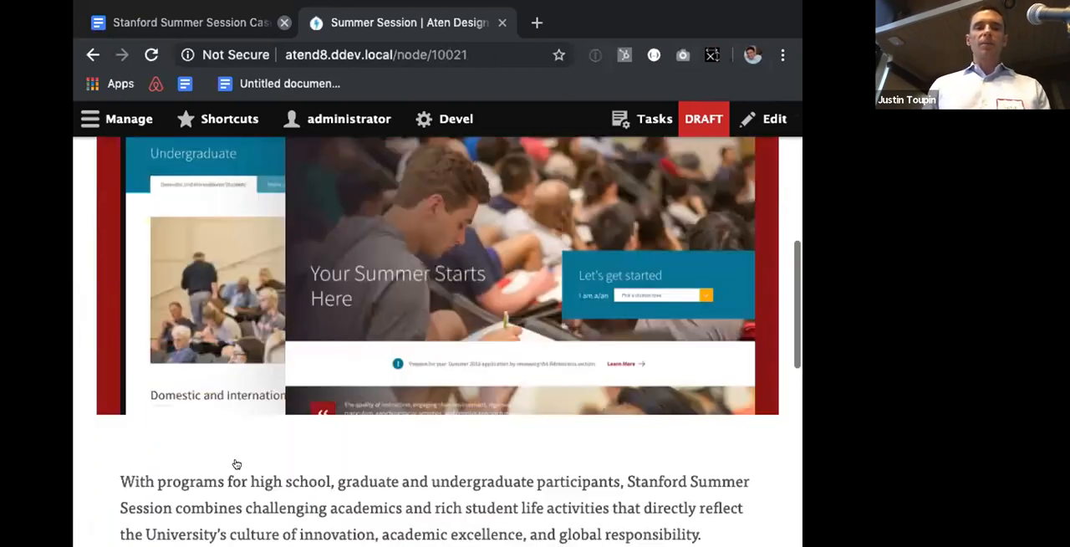
scroll(238, 460, "up", 3)
scroll(281, 285, "up", 5)
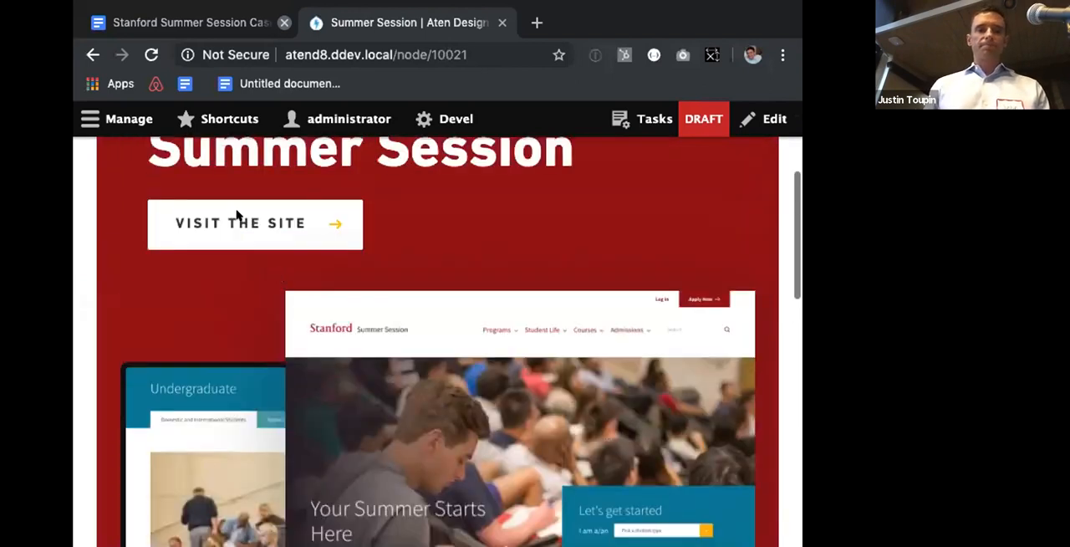
Step: Reopen the case study for editing and read the copy and settings for the next section in the Stanford Summer Session document
left_click(184, 248)
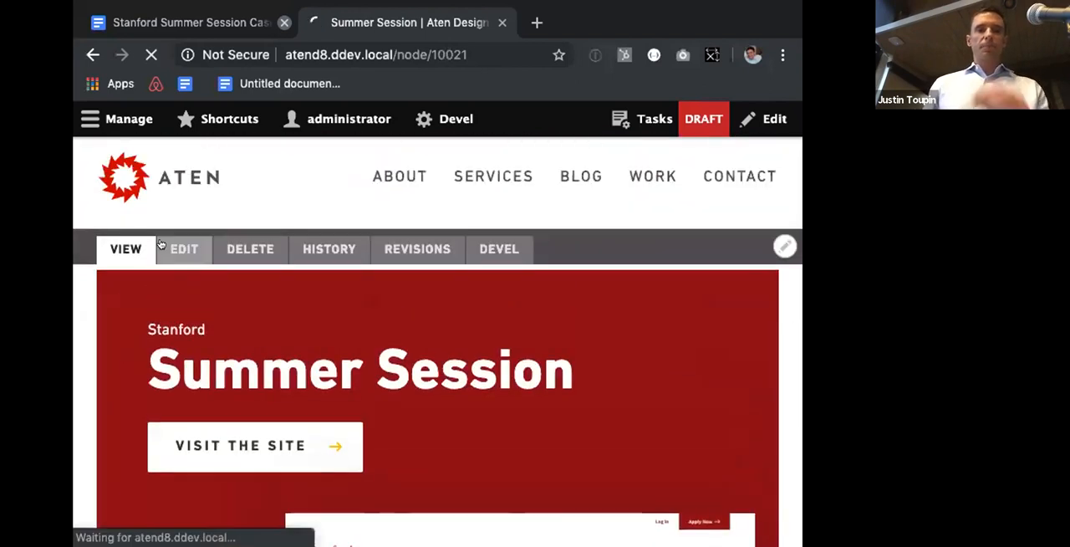
left_click(226, 22)
scroll(281, 344, "down", 1)
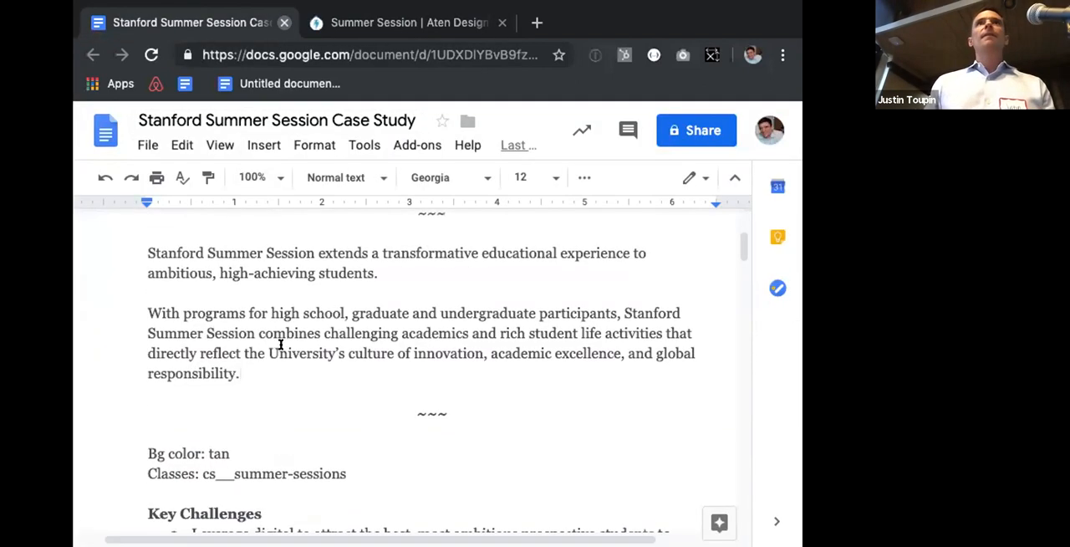
scroll(281, 344, "down", 1)
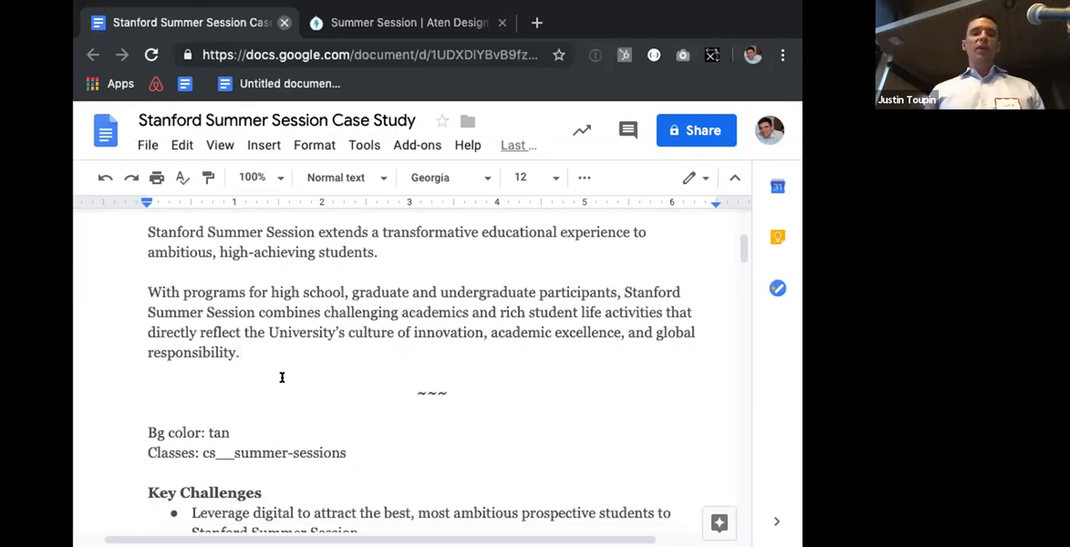
Step: Examine the layouts, styles, additional classes and background color options offered for a new section, without creating one
left_click(400, 22)
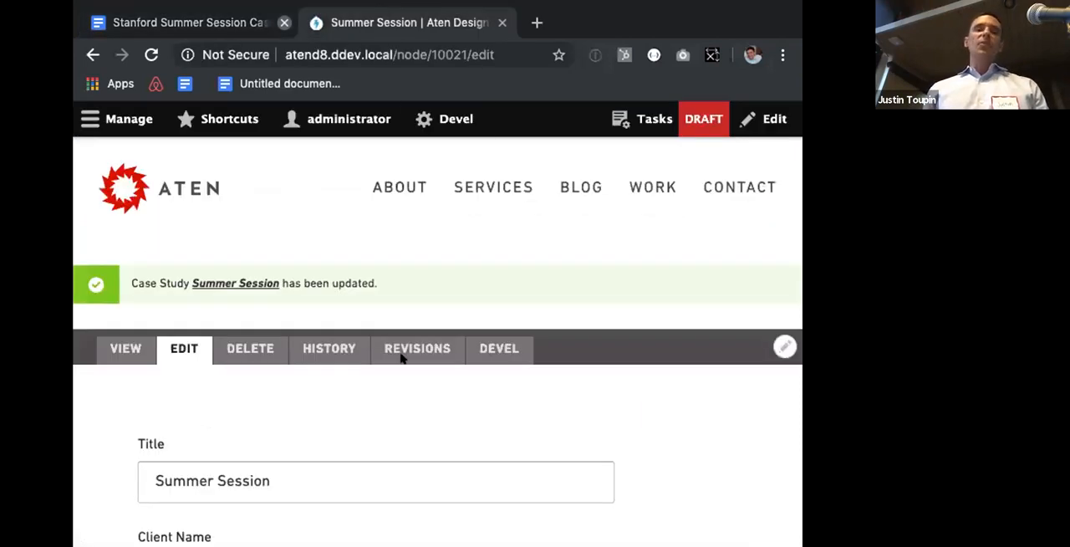
scroll(401, 359, "down", 15)
scroll(401, 372, "down", 10)
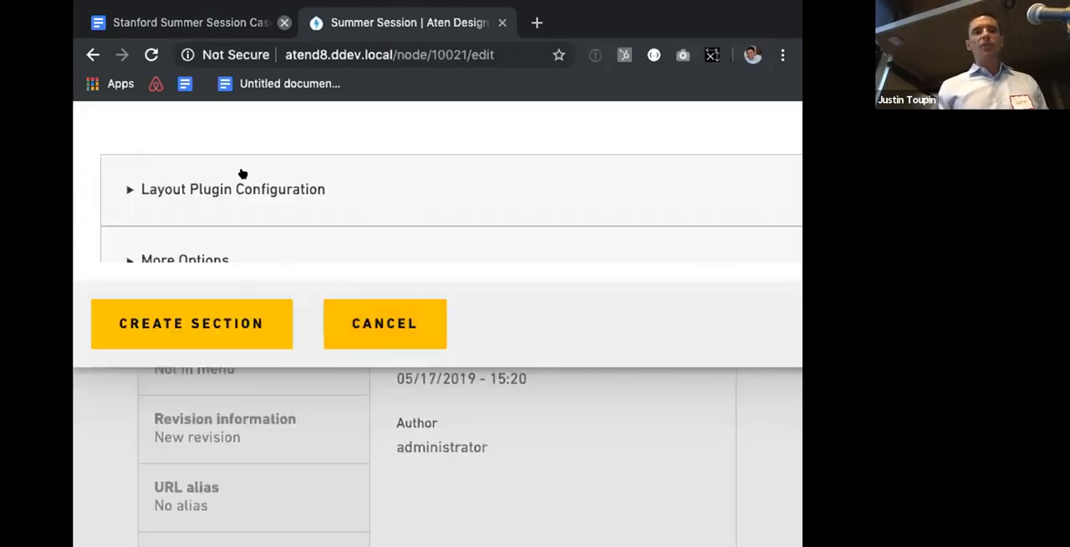
left_click(236, 183)
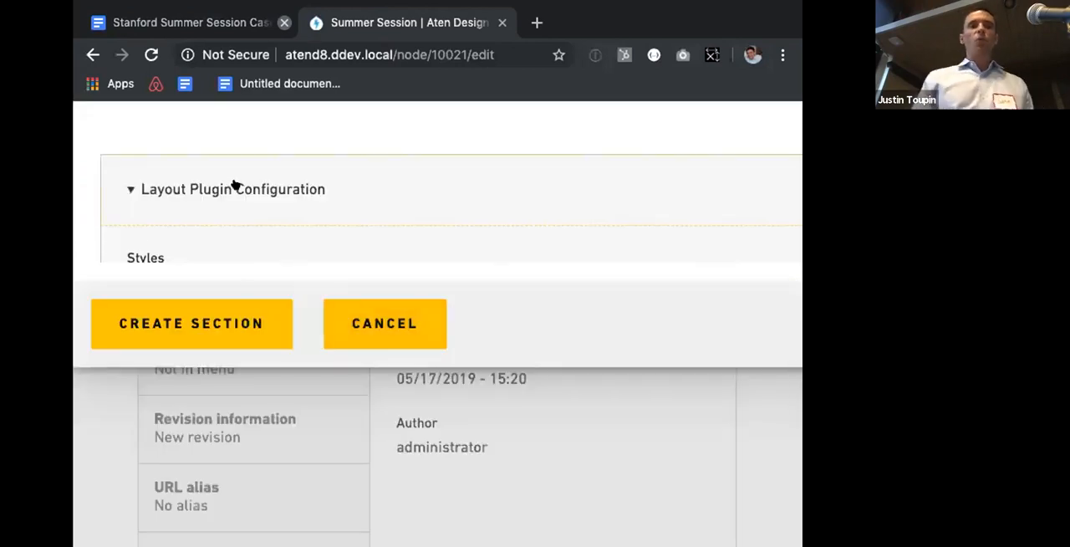
scroll(235, 185, "down", 2)
scroll(248, 255, "down", 4)
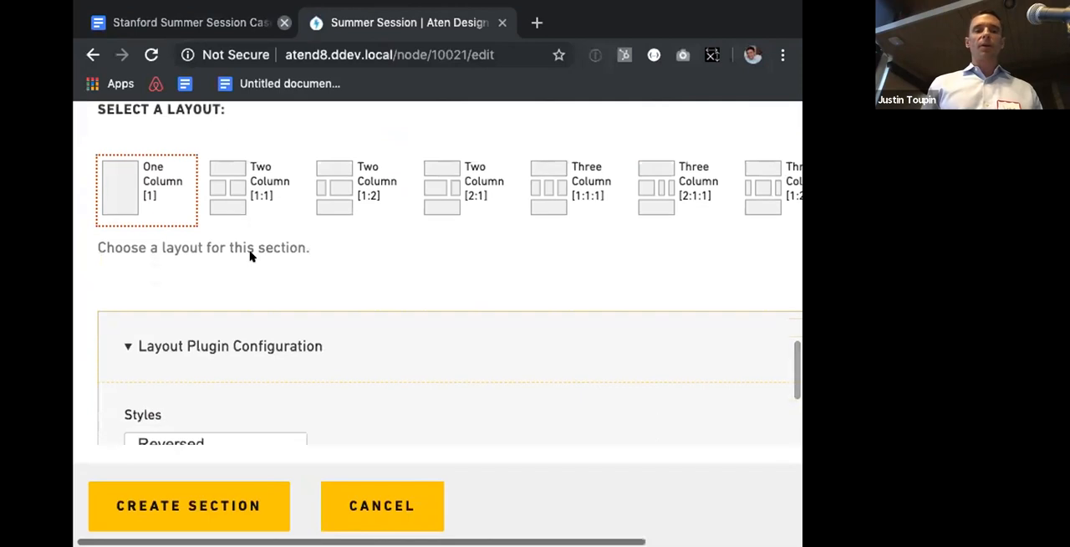
scroll(249, 256, "down", 2)
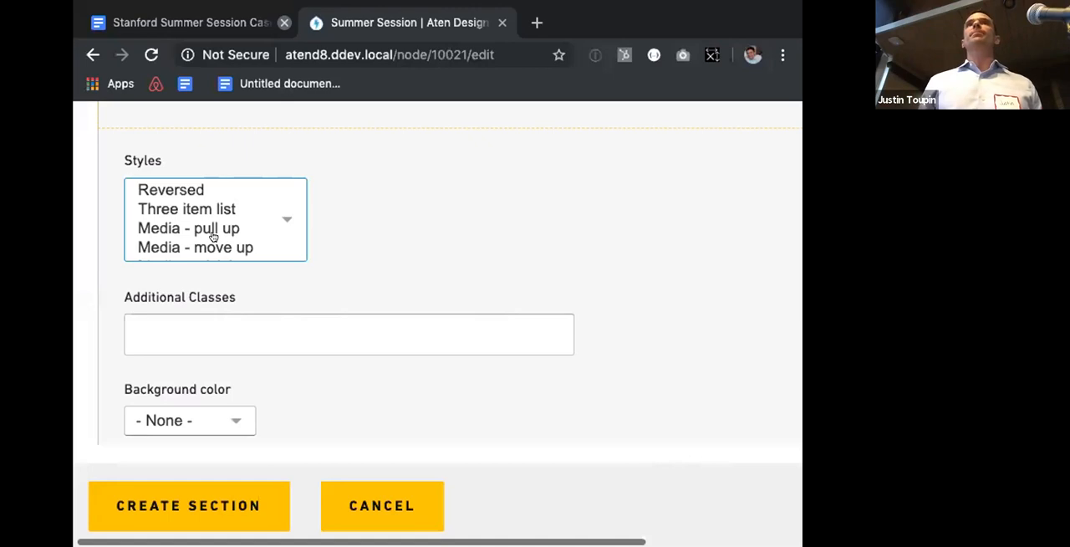
scroll(454, 246, "up", 3)
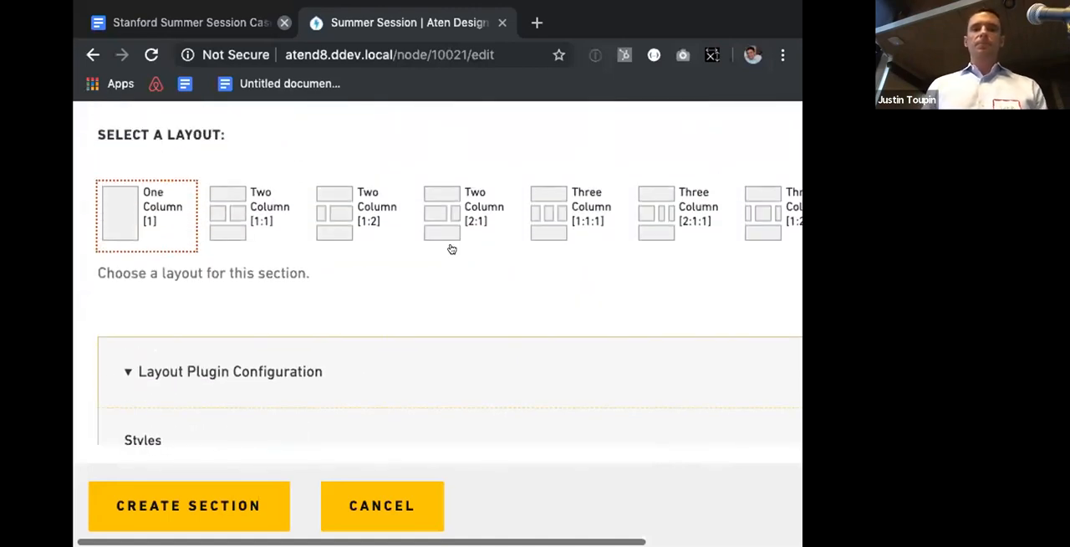
scroll(452, 248, "up", 2)
key("Escape")
scroll(456, 248, "up", 1)
scroll(454, 247, "down", 5)
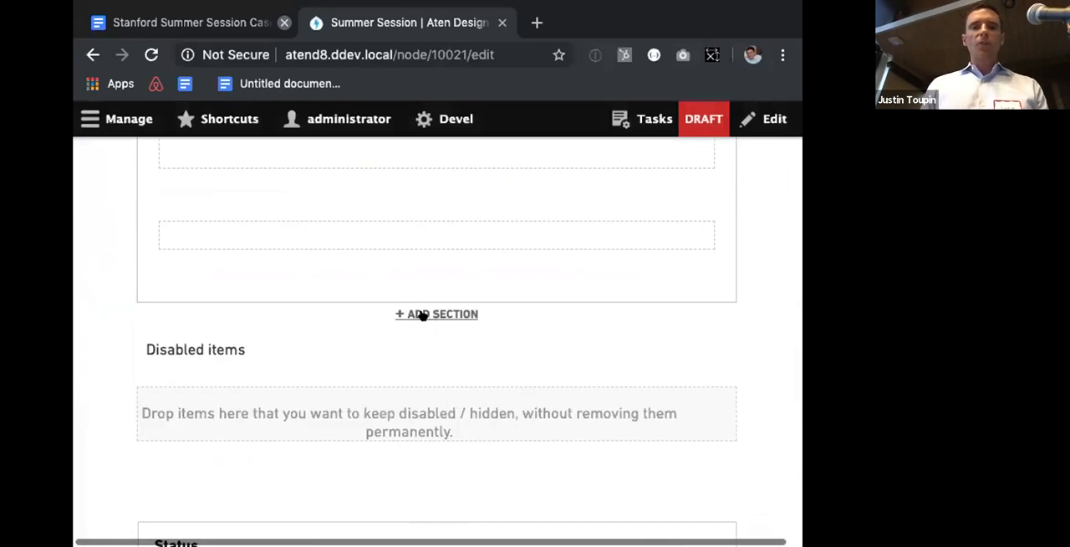
Step: Start a new section at the end of the layout and copy the class cs__summer-sessions from the document
left_click(422, 315)
left_click(192, 23)
scroll(226, 276, "up", 2)
scroll(226, 276, "down", 5)
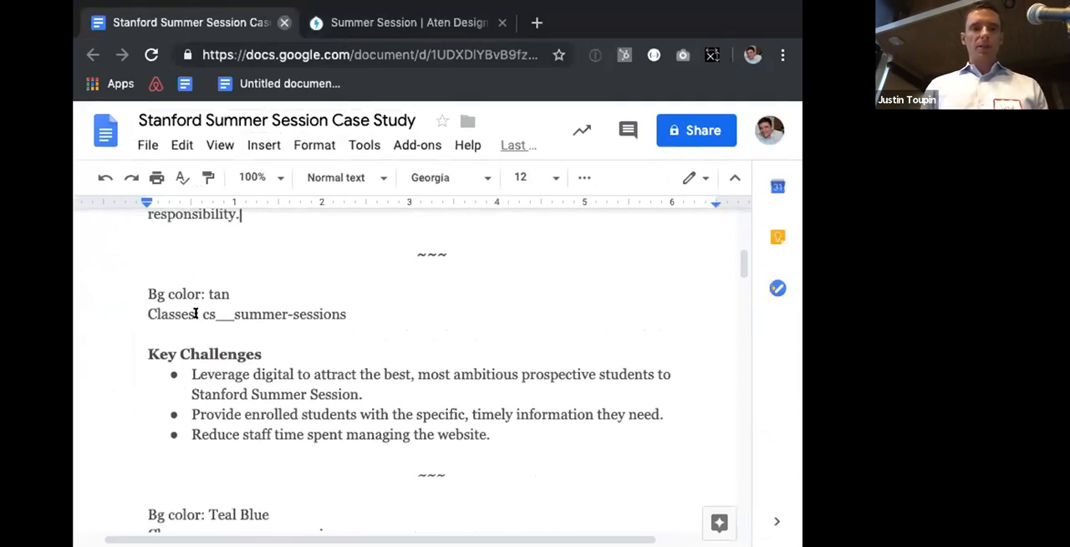
key("shift+End")
key("super+c")
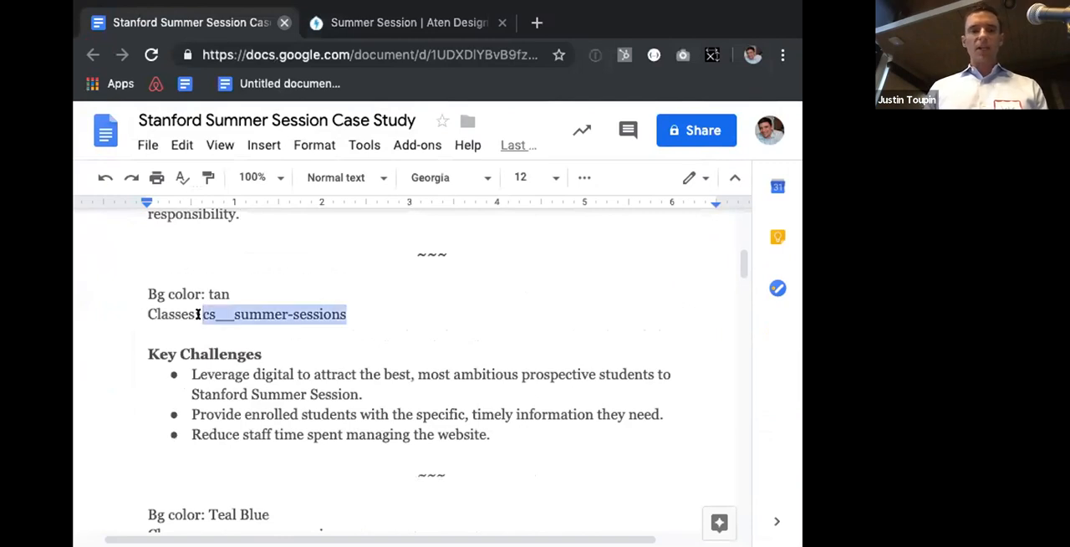
key("ctrl+Tab")
Step: Select the Three item list style in the layout configuration of the new One Column section
scroll(227, 333, "up", 3)
scroll(227, 321, "up", 1)
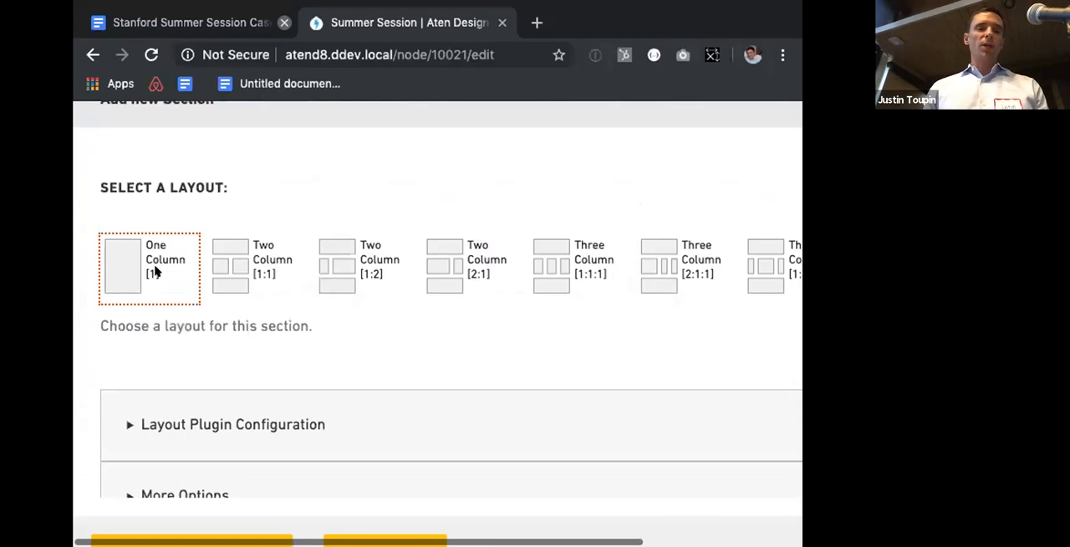
scroll(167, 275, "down", 3)
left_click(187, 274)
scroll(189, 279, "down", 2)
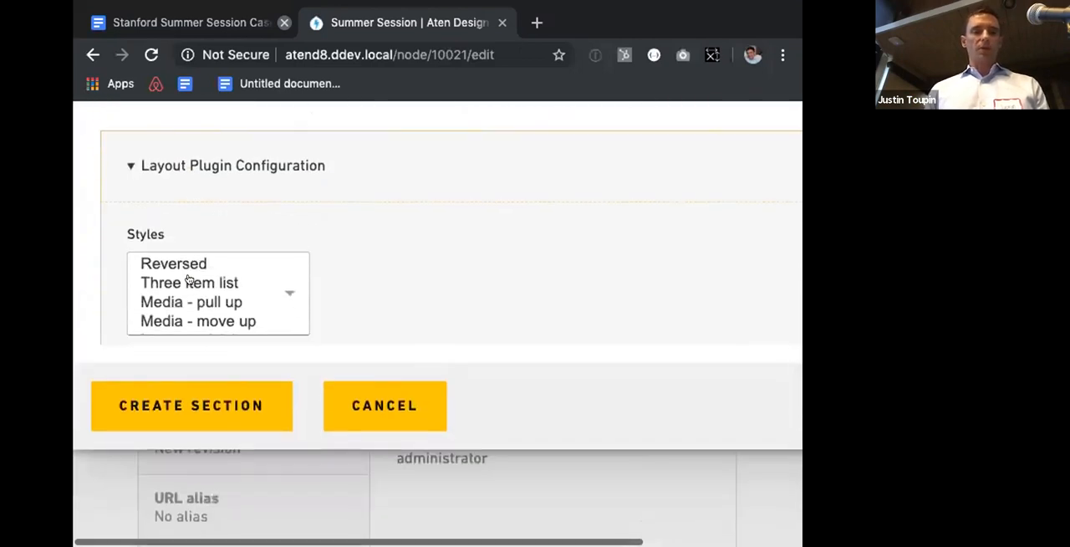
left_click(188, 282)
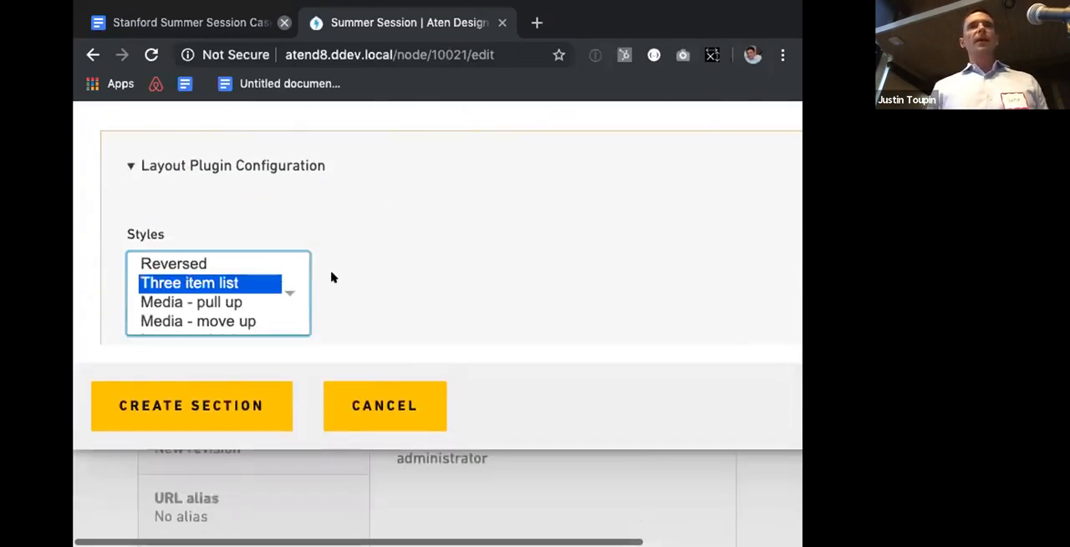
Step: Add the copied class cs__summer-sessions to the new section's additional classes and create the section
scroll(258, 276, "down", 1)
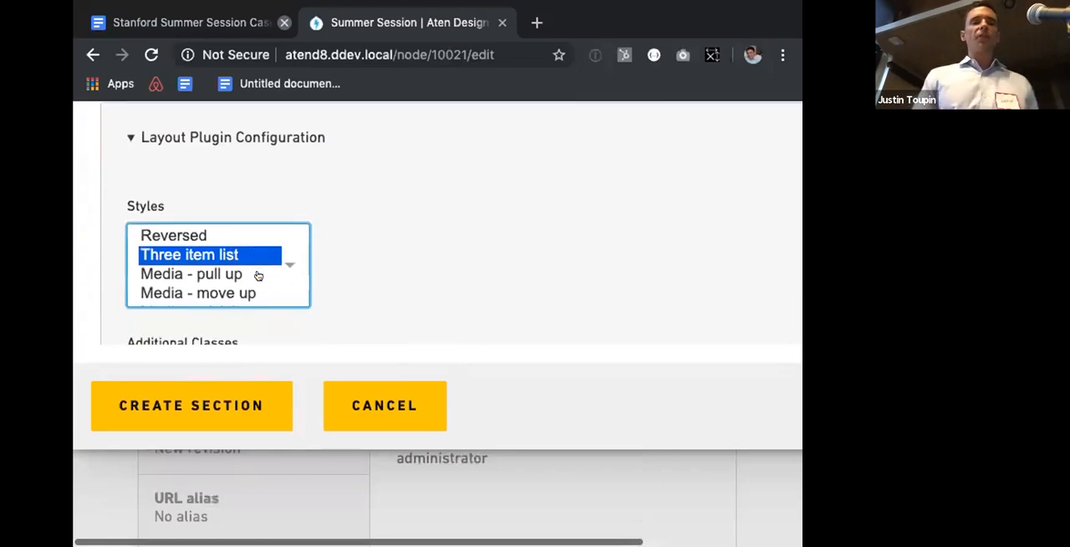
scroll(258, 276, "down", 2)
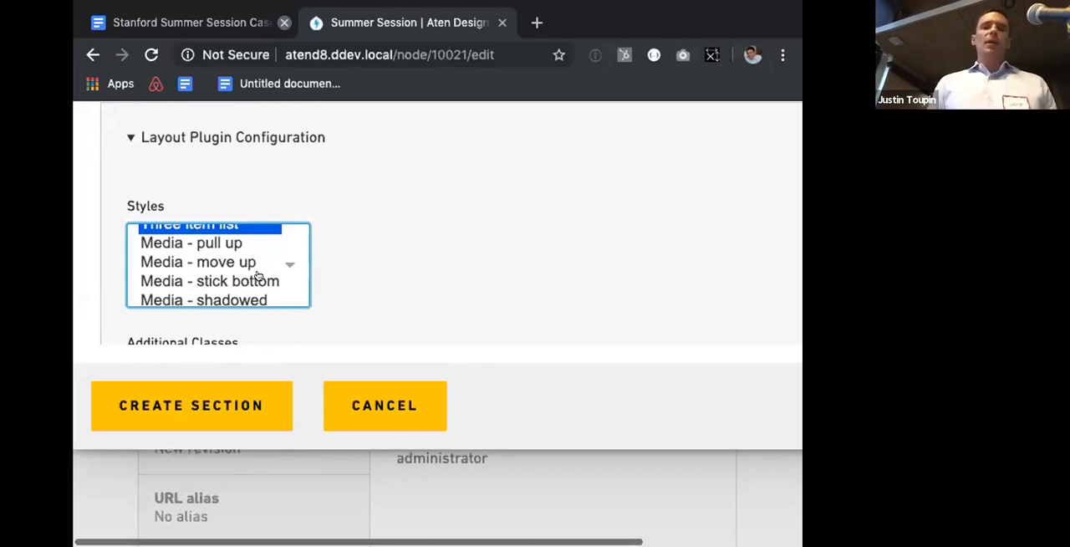
scroll(258, 276, "up", 2)
scroll(329, 273, "down", 2)
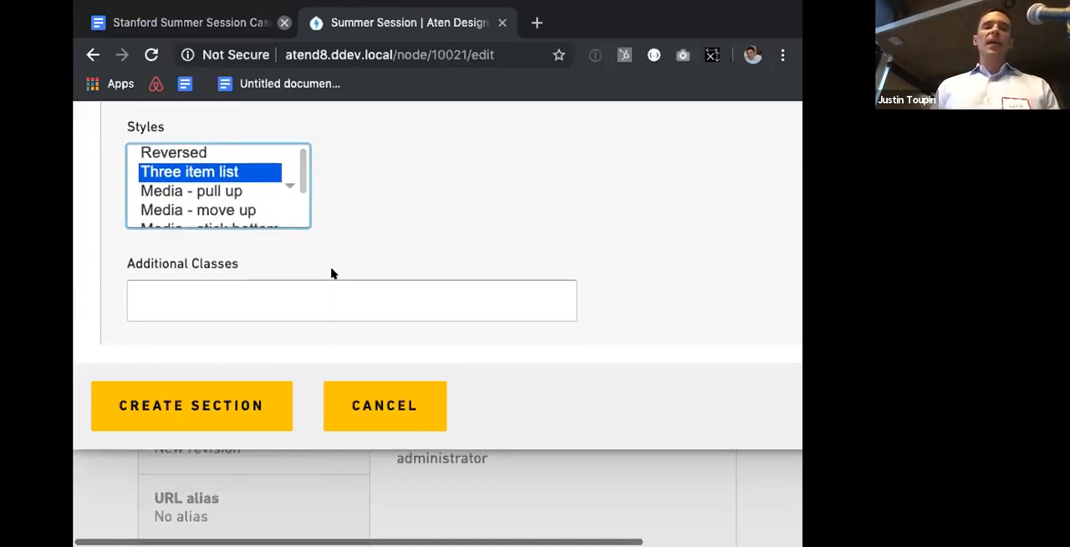
left_click(326, 297)
key("super+v")
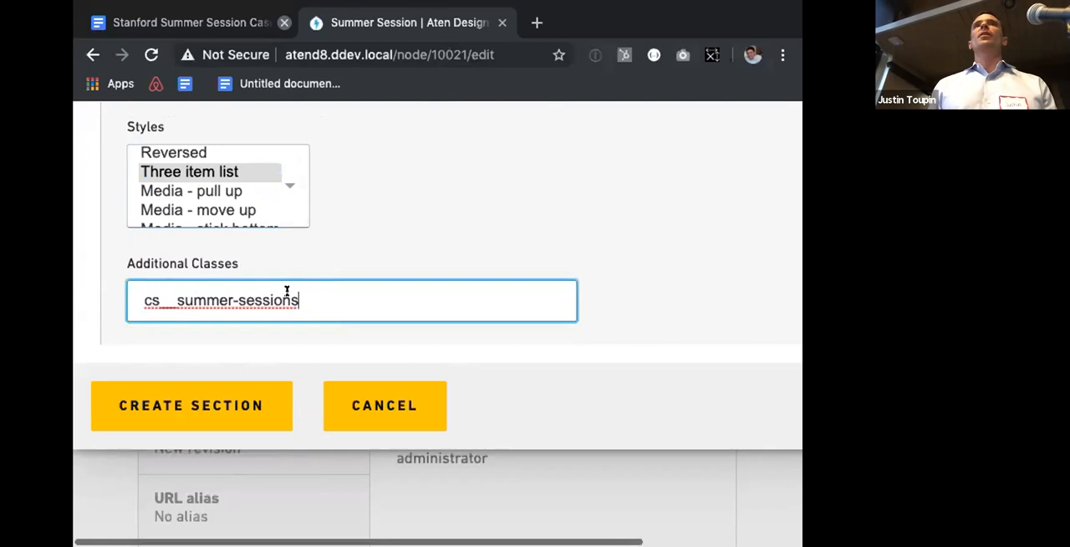
left_click(251, 396)
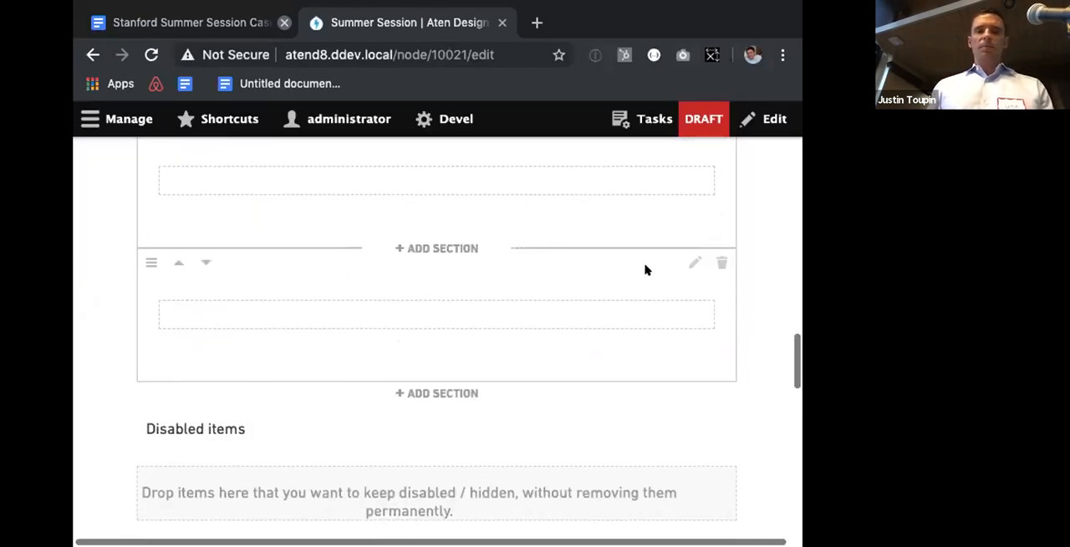
Step: Reopen the settings of the newly created section and update its background color to Tan
left_click(688, 262)
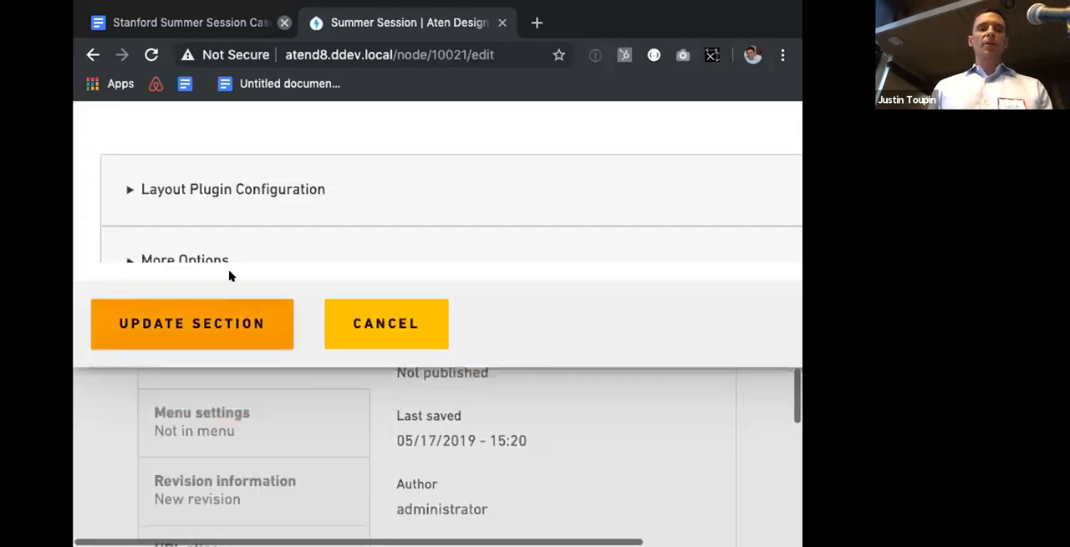
left_click(232, 199)
scroll(232, 200, "down", 5)
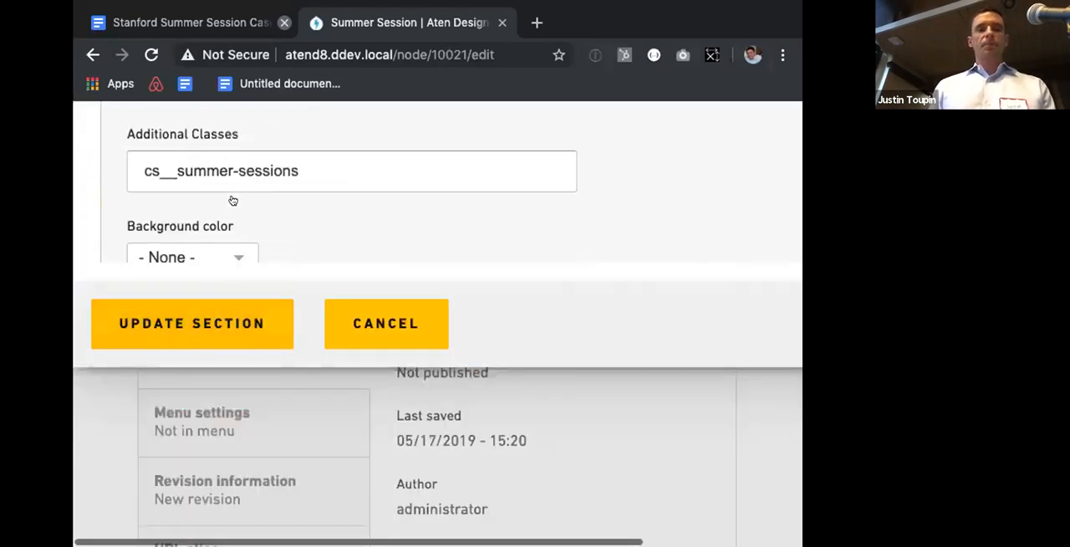
scroll(232, 201, "up", 3)
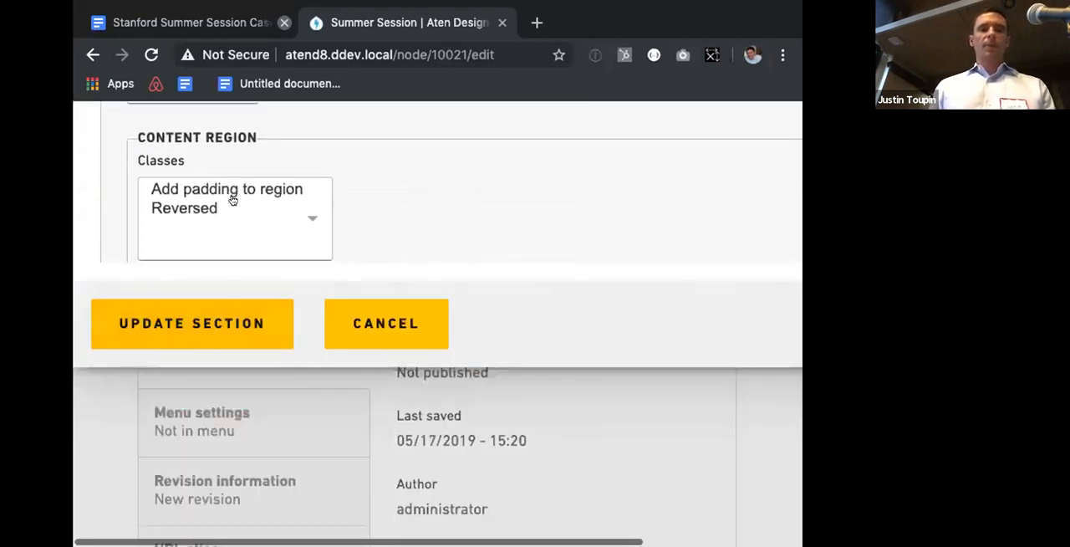
left_click(228, 147)
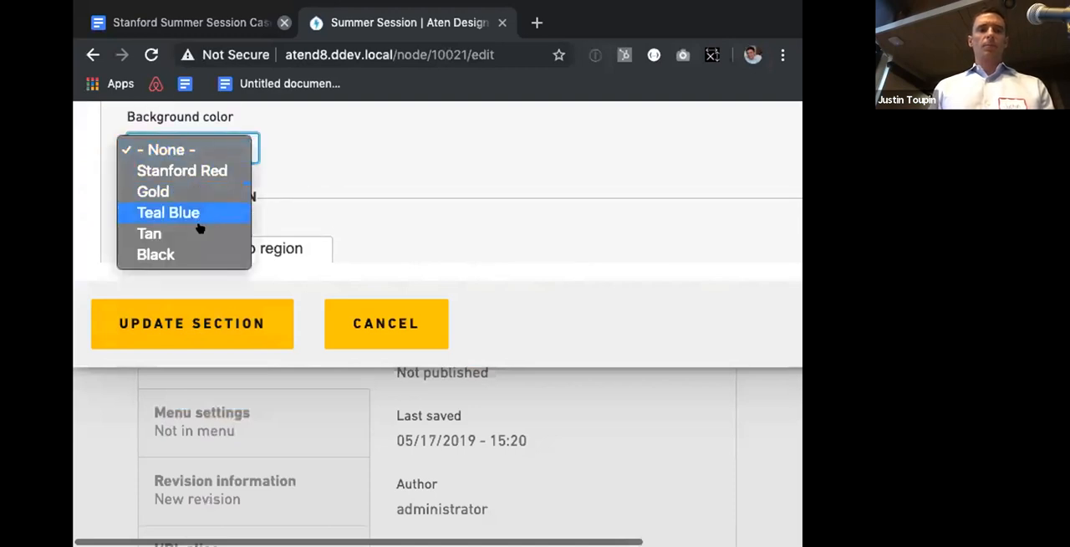
left_click(200, 233)
left_click(169, 342)
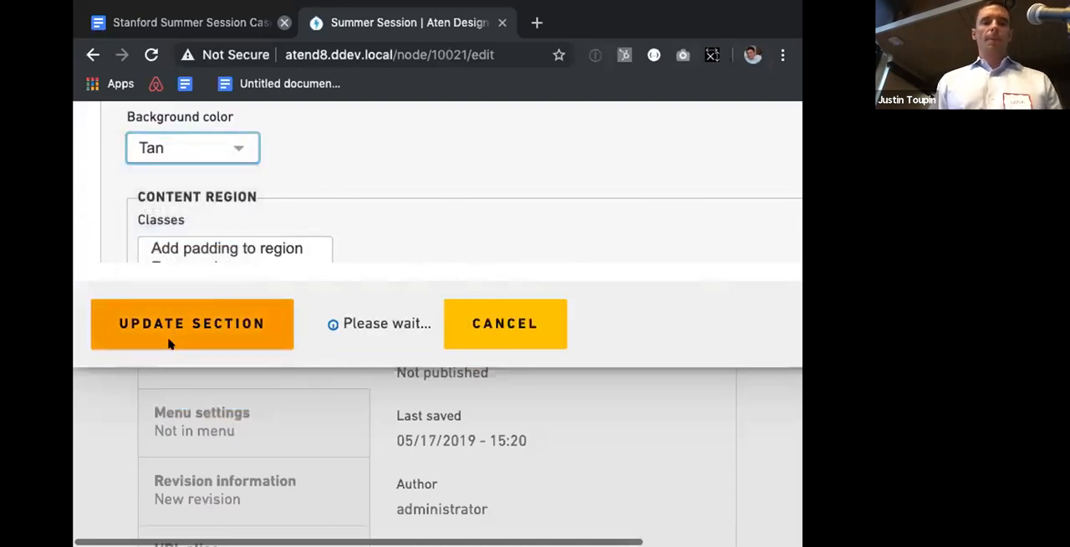
Step: Start a new Text component in the empty content region of the tan section
scroll(267, 244, "up", 4)
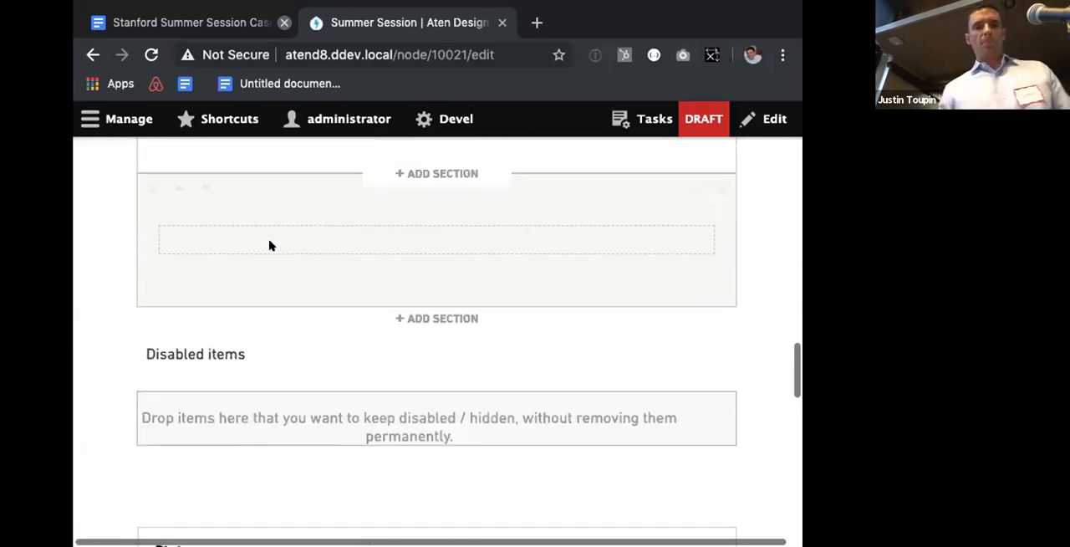
scroll(269, 245, "up", 1)
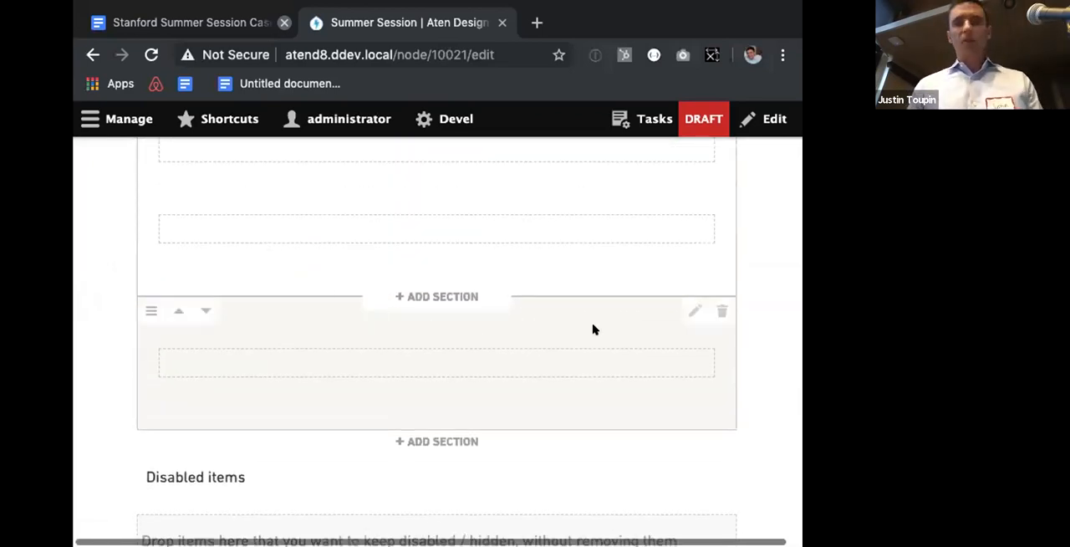
left_click(436, 363)
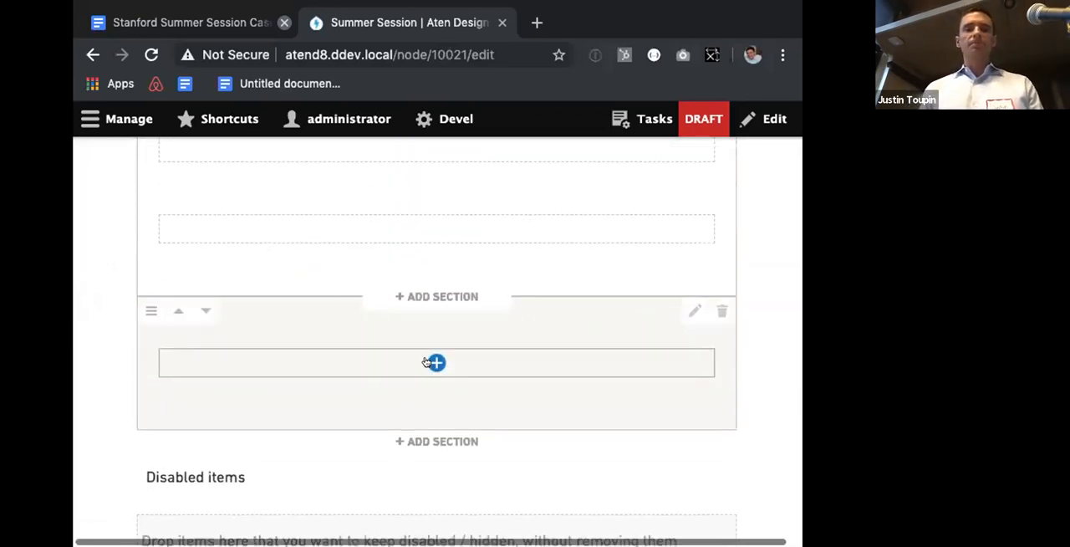
scroll(435, 417, "down", 1)
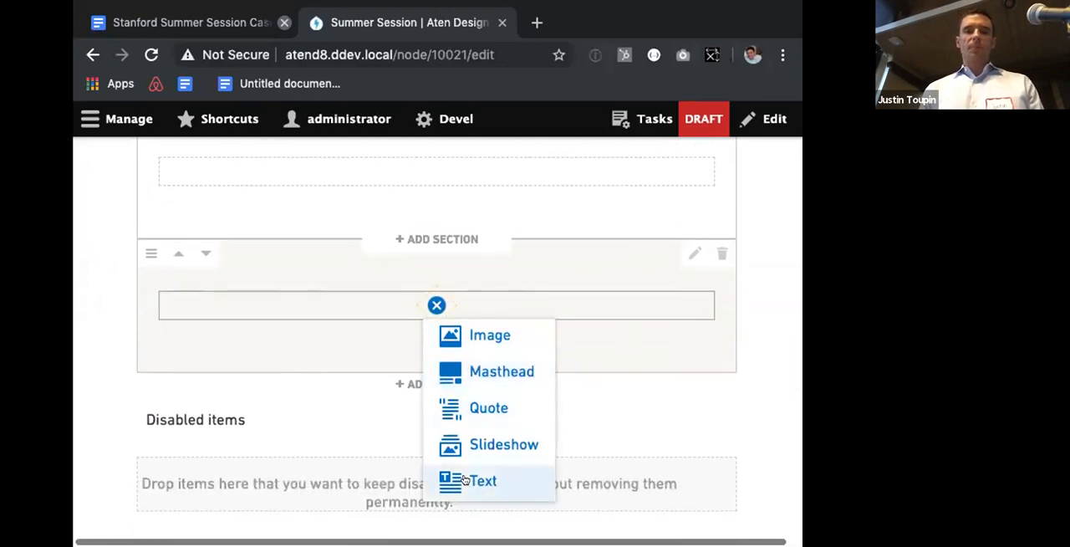
Step: Copy the Key Challenges heading and its three bullet points from the Google document into the new component's text
left_click(178, 23)
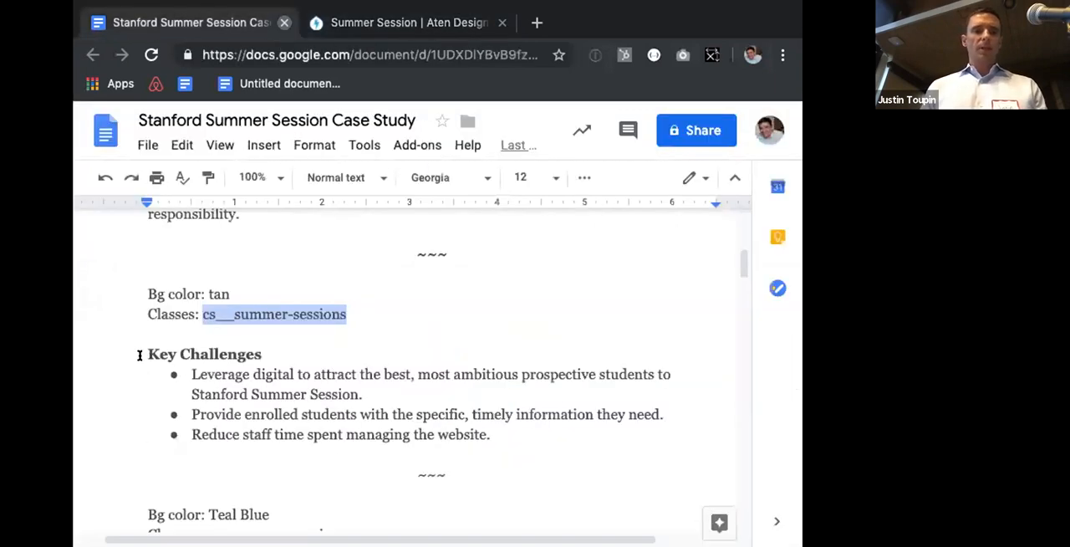
left_click(144, 353)
left_click_drag(447, 452, 502, 434)
key("ctrl+c")
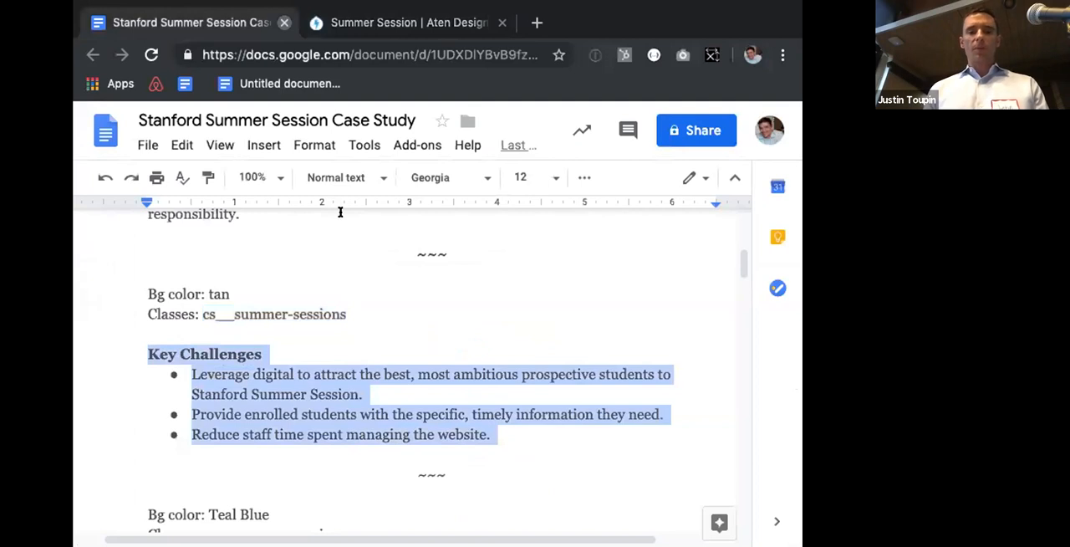
left_click(334, 23)
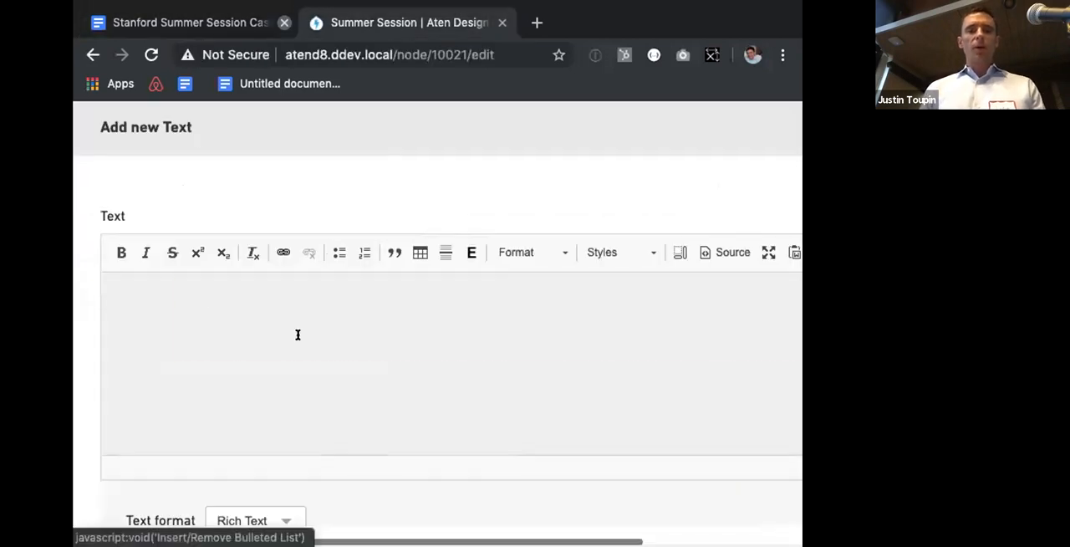
key("ctrl+v")
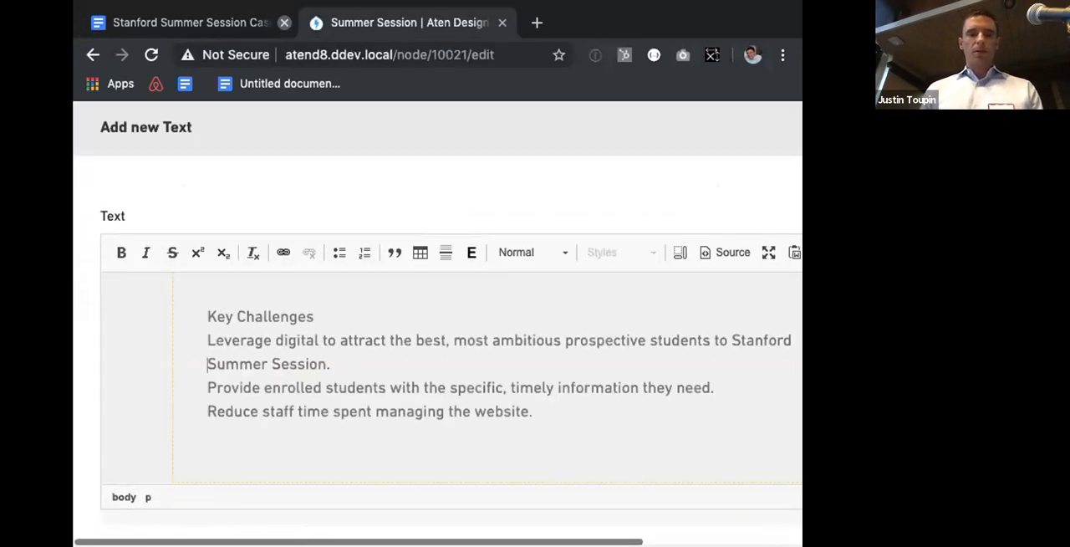
Step: Split the Key Challenges heading into its own paragraph and select the three challenge lines below it
key("Up")
key("Return")
key("shift+Right")
key("shift+Right")
key("shift+Right")
key("shift+Right")
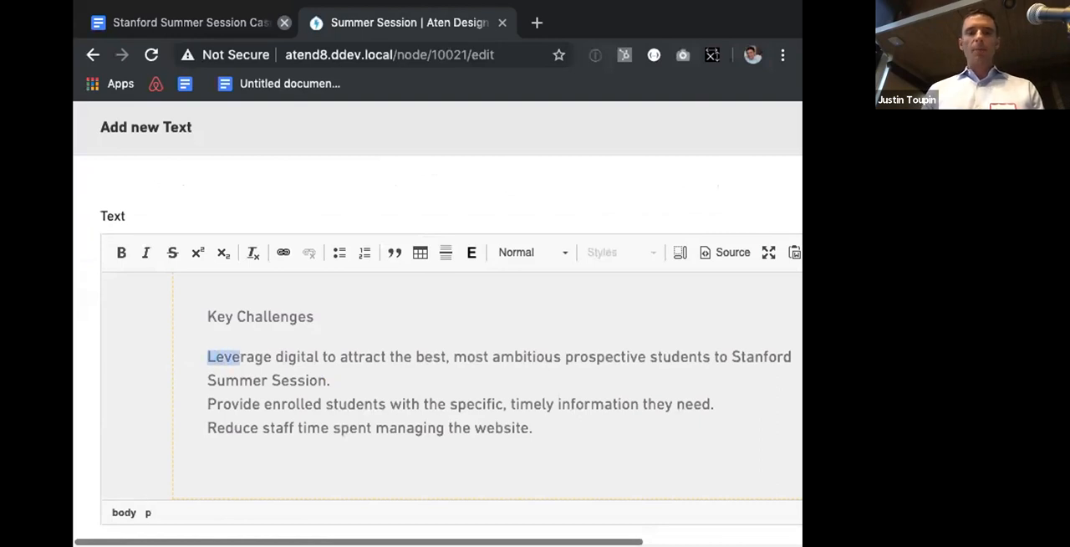
key("shift+Down")
key("shift+Down")
key("shift+Down")
key("shift+End")
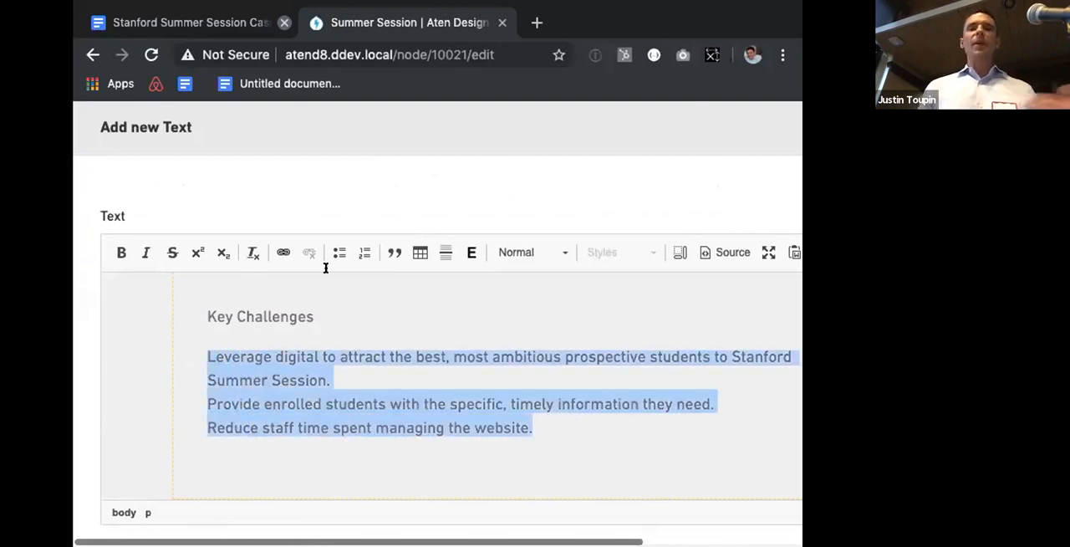
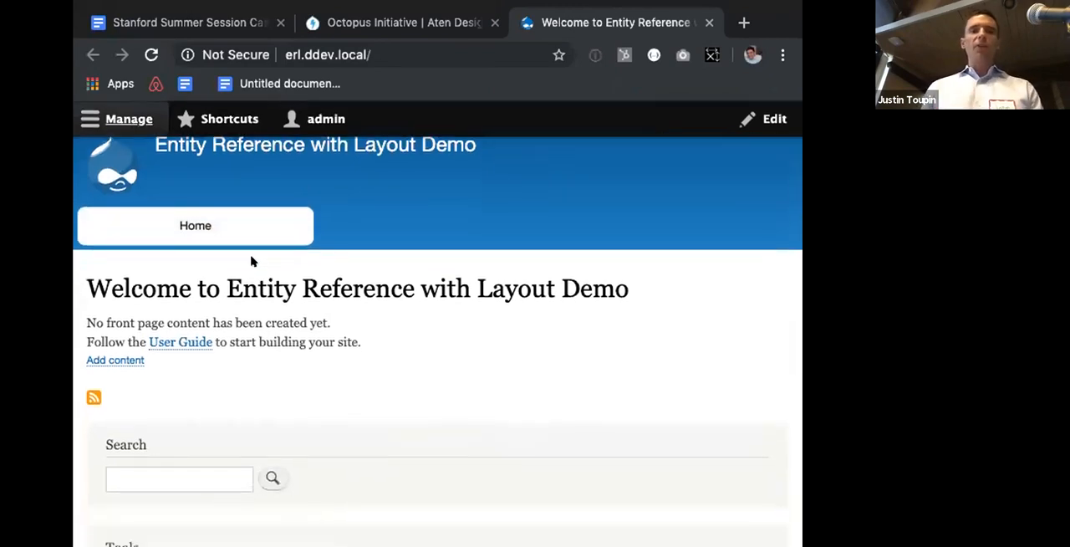
scroll(250, 260, "down", 5)
Step: Open the site's Structure administration page
scroll(246, 265, "up", 6)
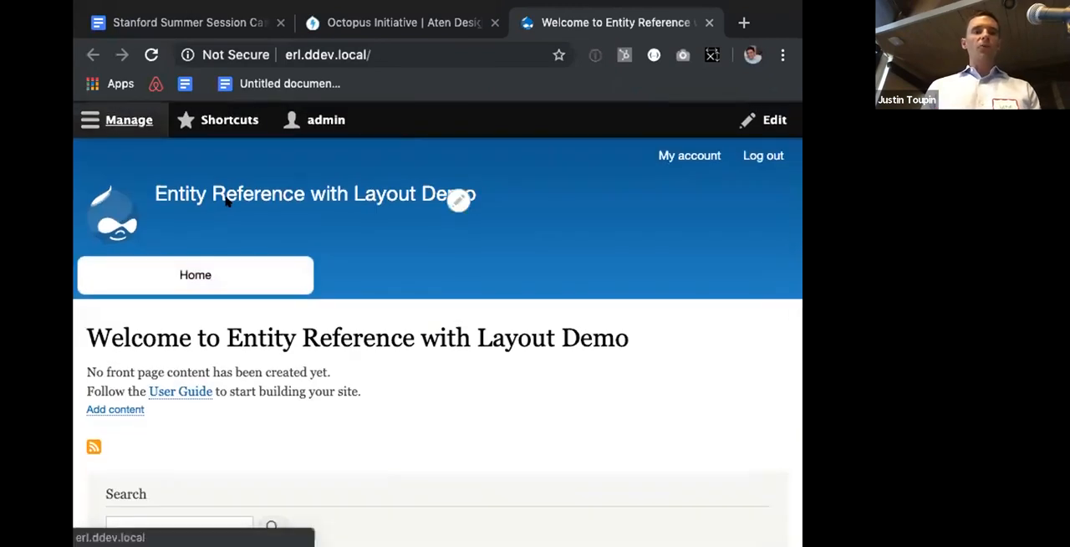
left_click(128, 120)
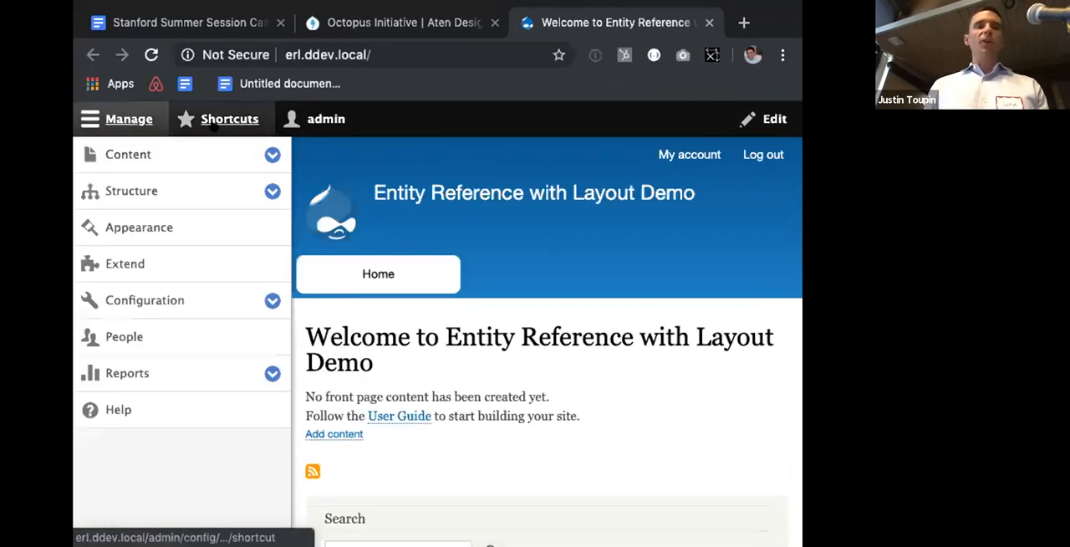
left_click(144, 191)
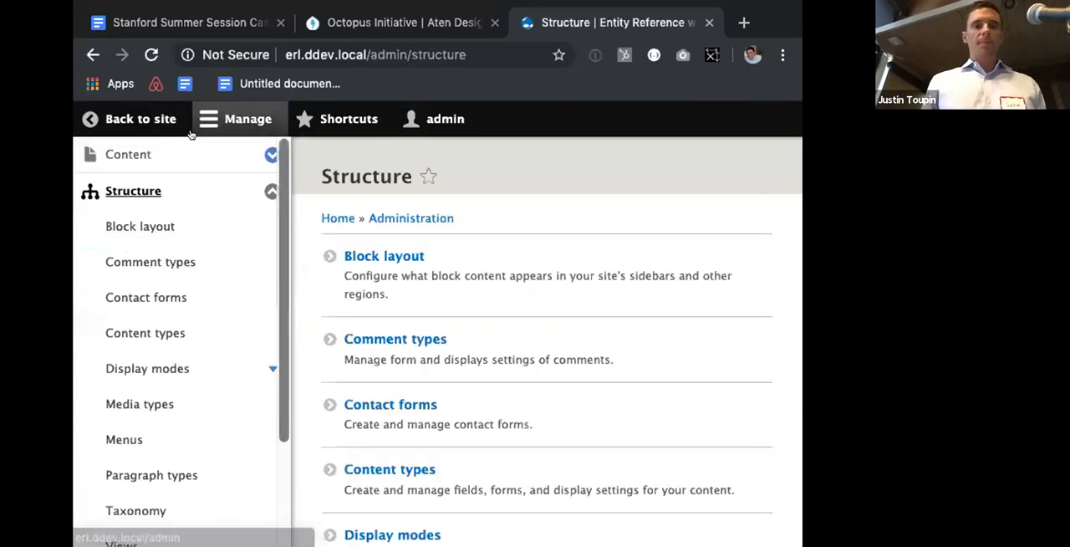
left_click(201, 126)
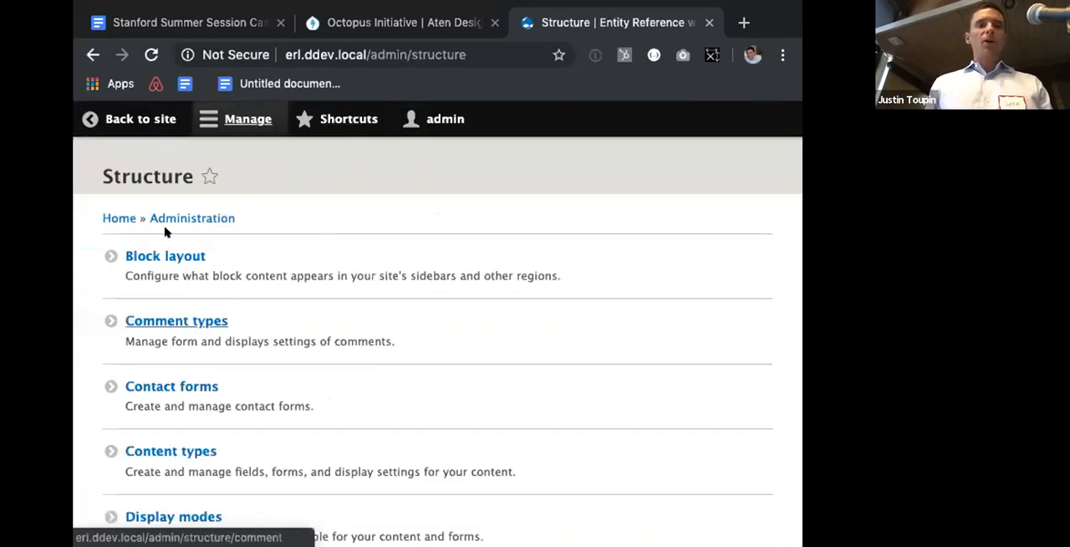
left_click(189, 328)
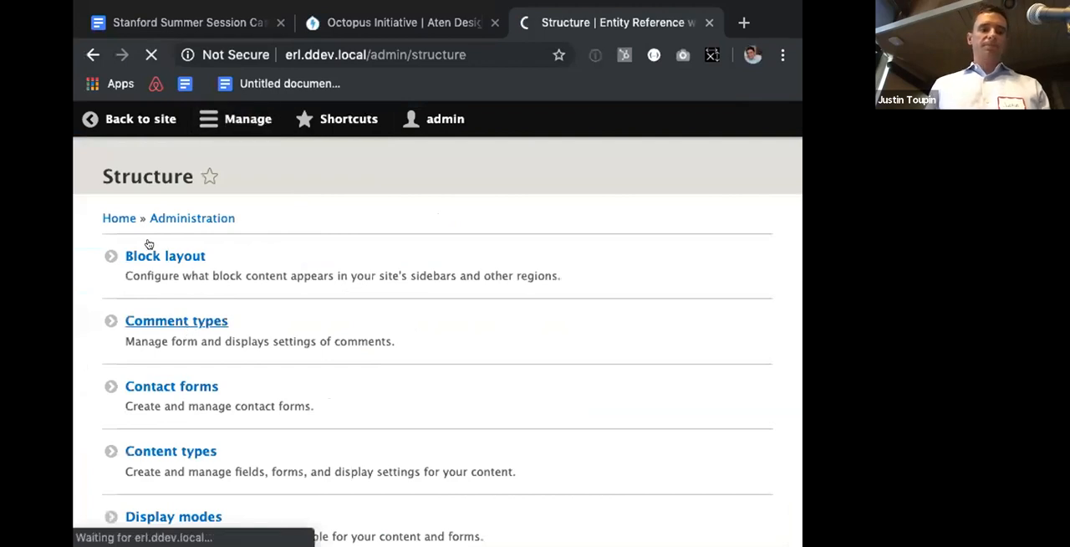
left_click(93, 54)
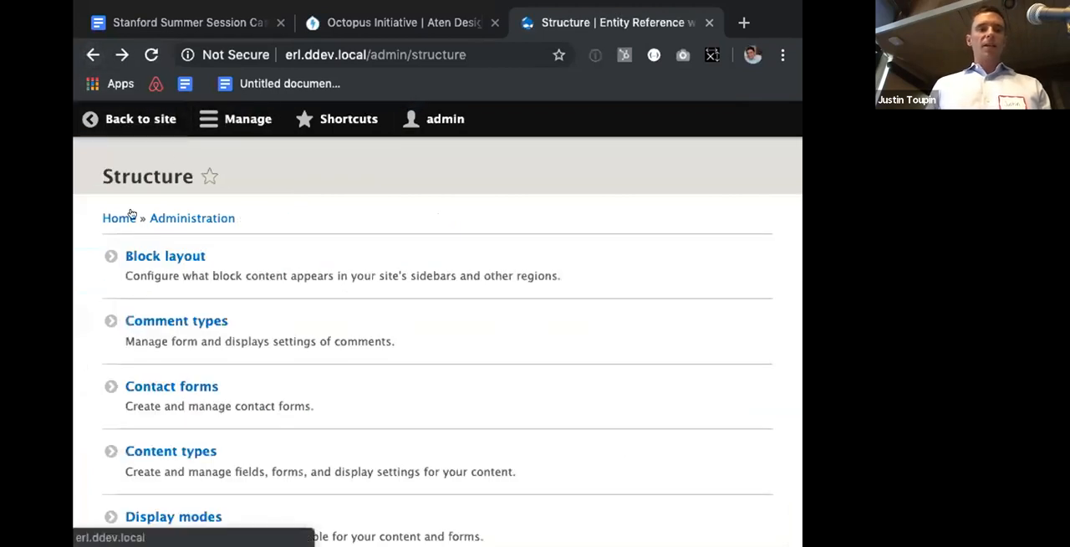
left_click(243, 120)
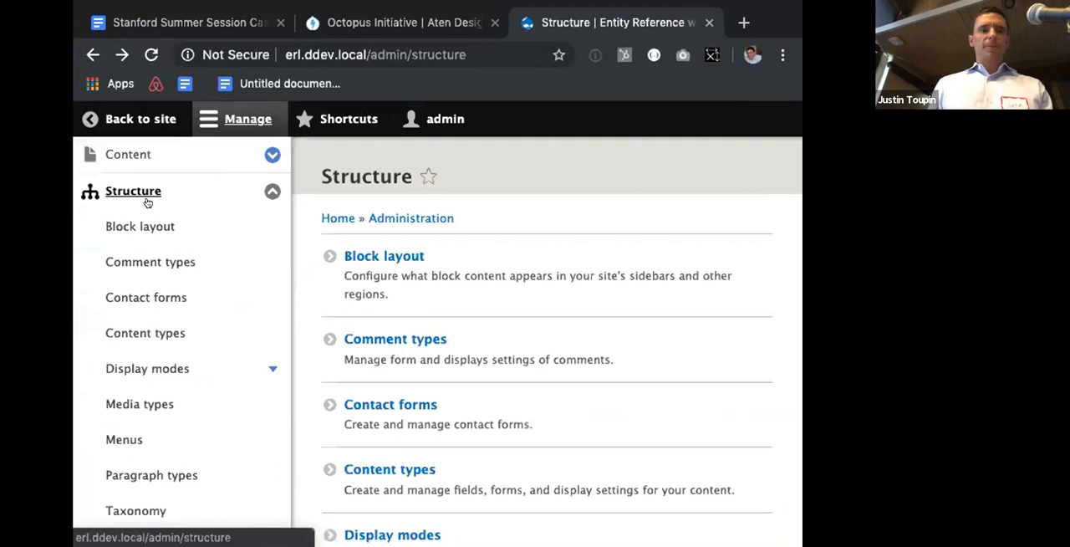
Step: Open the field management page of the Basic page content type
left_click(130, 339)
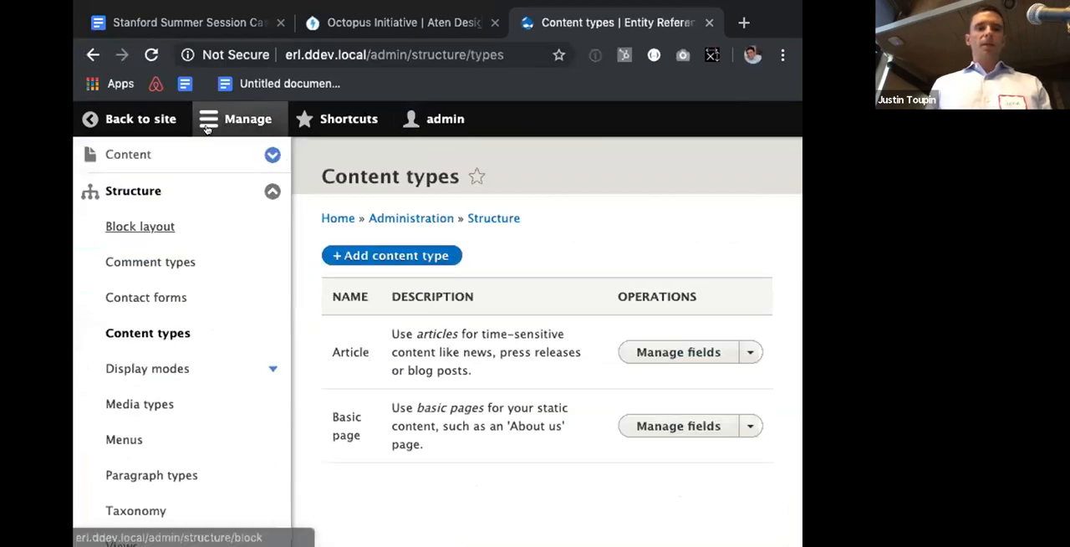
left_click(206, 125)
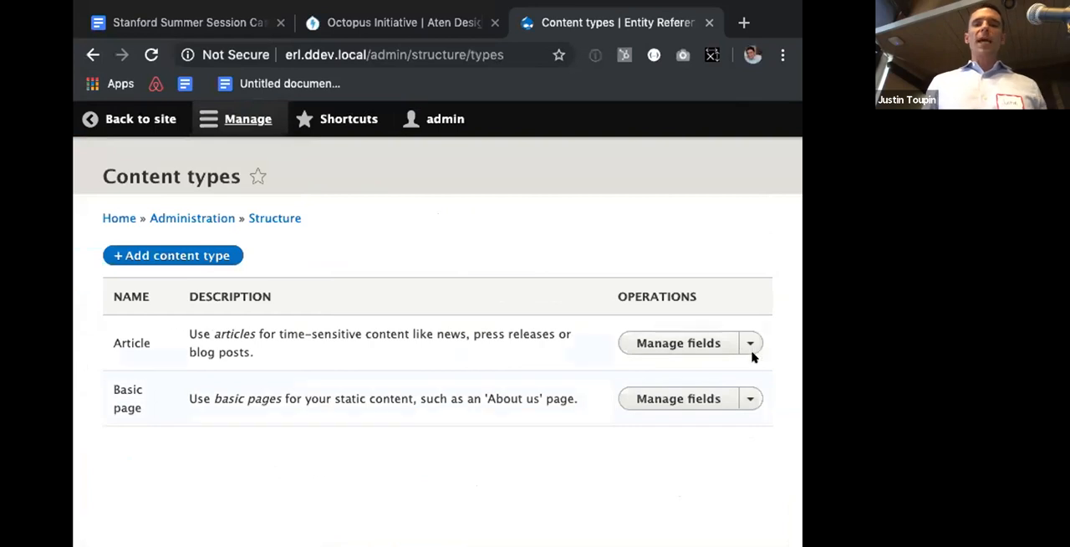
left_click(695, 400)
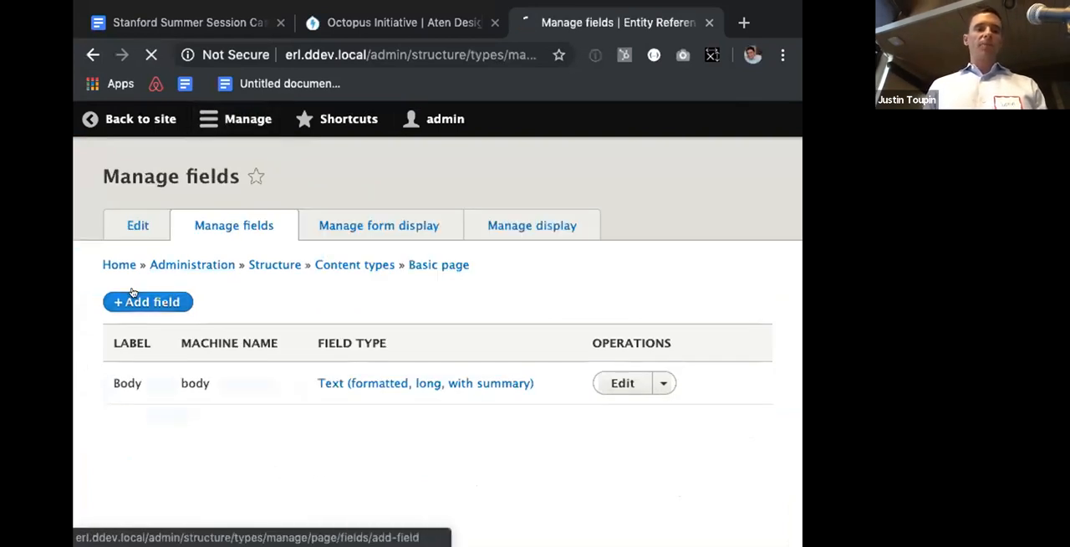
Step: Add a new Entity Reference with Layout field labelled Content to the Basic page content type
left_click(132, 292)
left_click(210, 272)
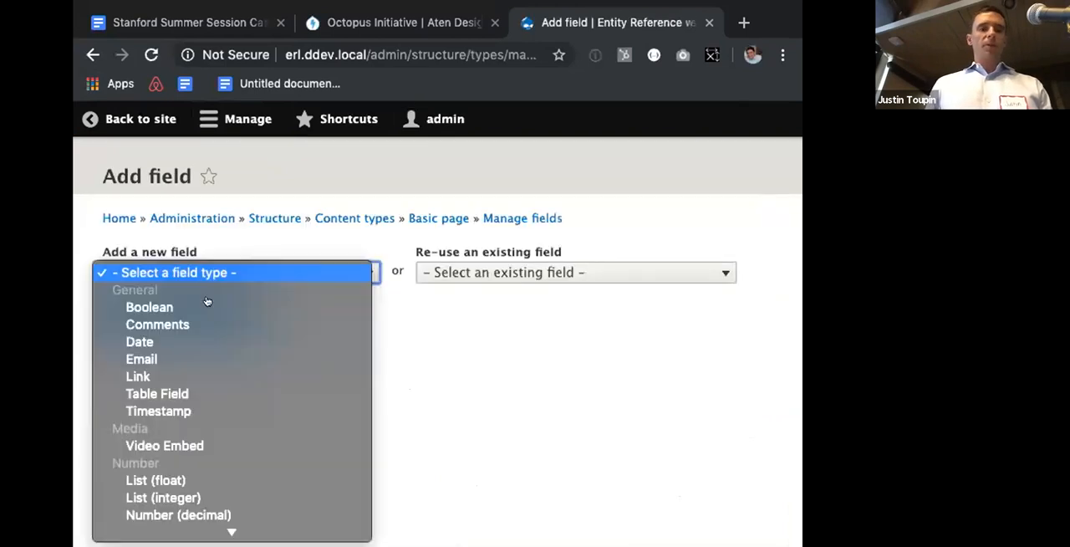
scroll(201, 393, "down", 10)
left_click(207, 394)
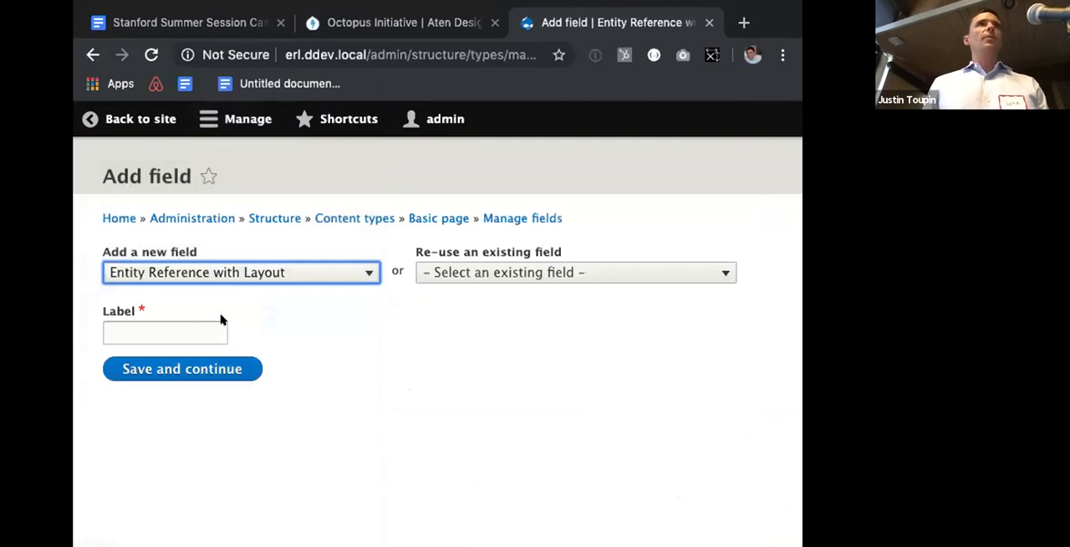
left_click(191, 326)
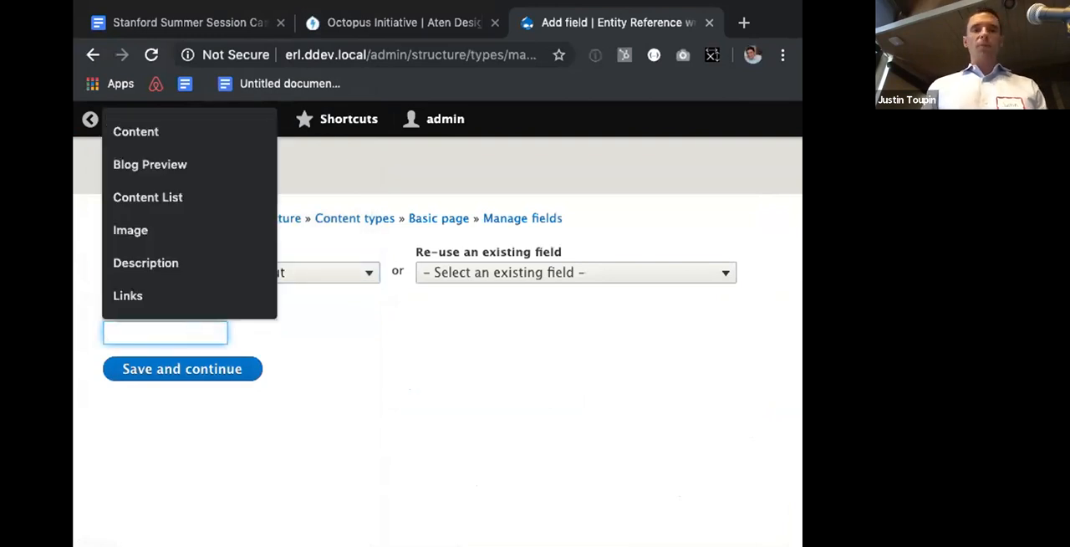
type("Content")
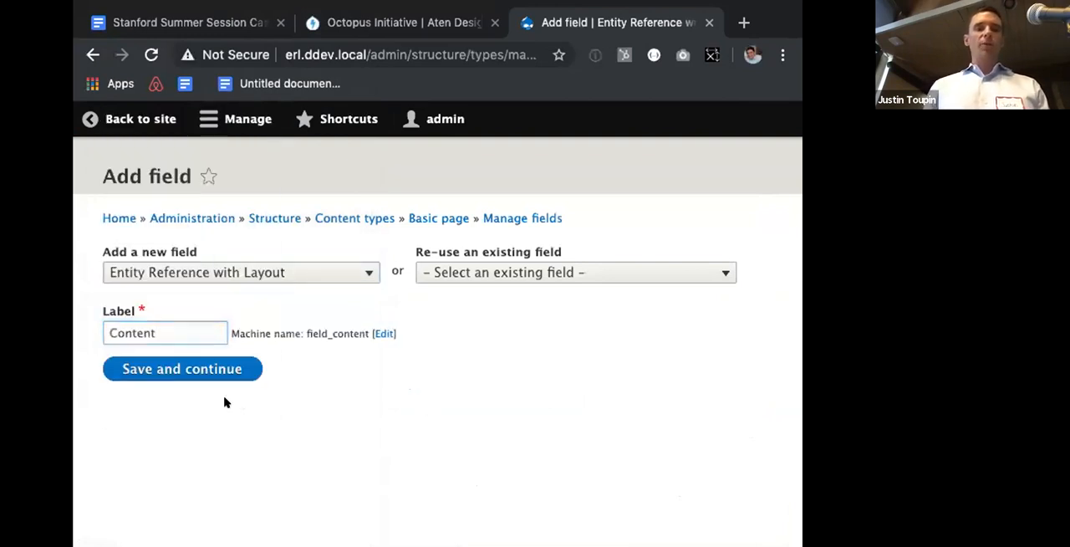
left_click(208, 378)
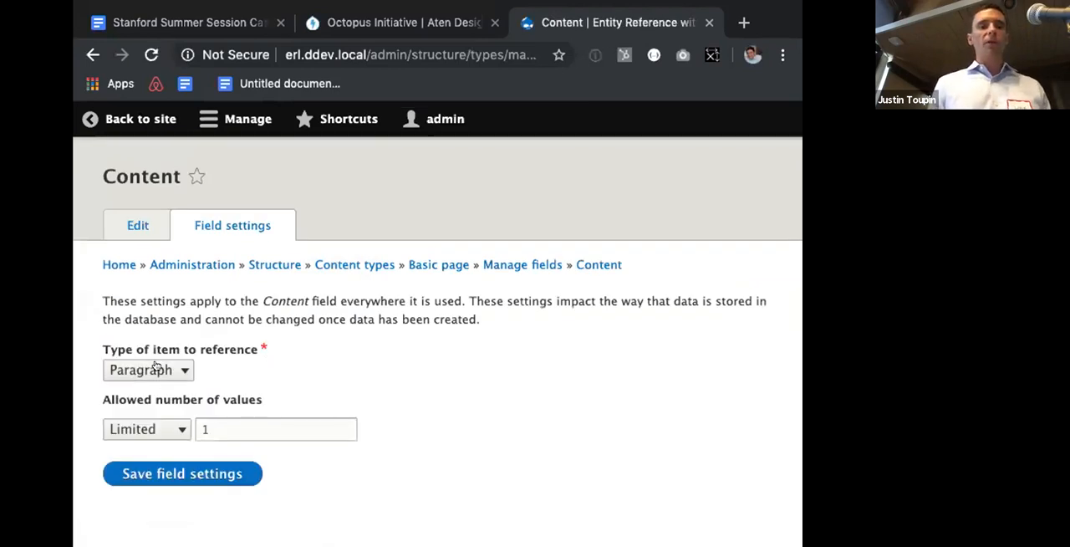
Step: Allow an unlimited number of values for the Content field and save its field settings
left_click(144, 434)
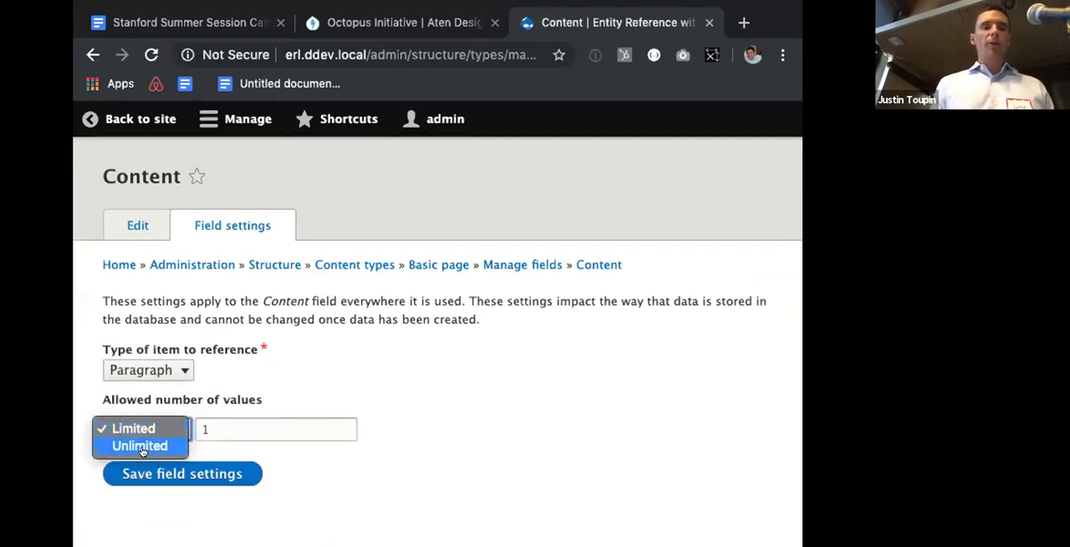
left_click(142, 447)
left_click(218, 465)
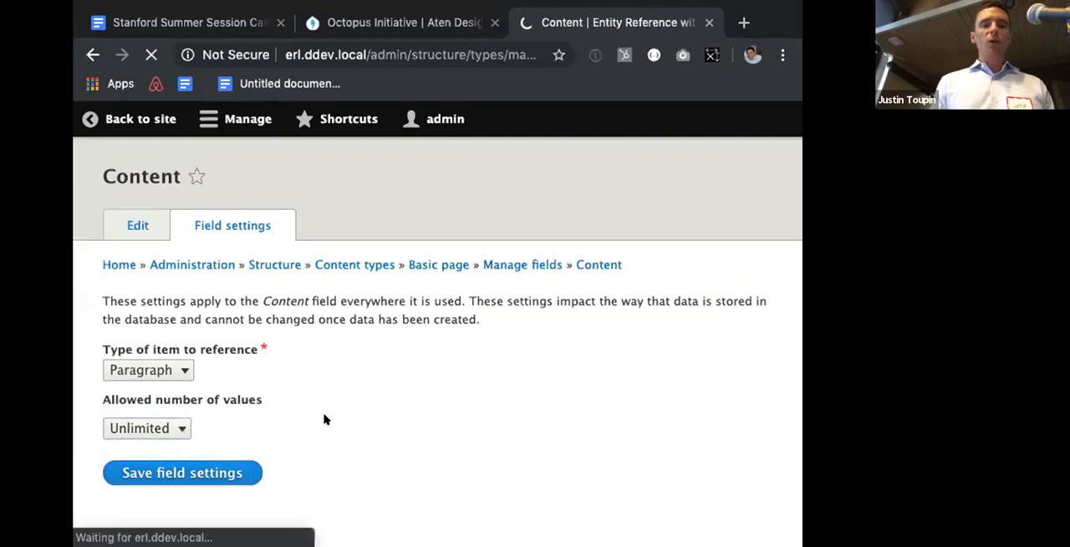
Step: Include the Call to Action, Image, Link List, Quote, Text and Section paragraph types in the Content field
scroll(325, 419, "down", 5)
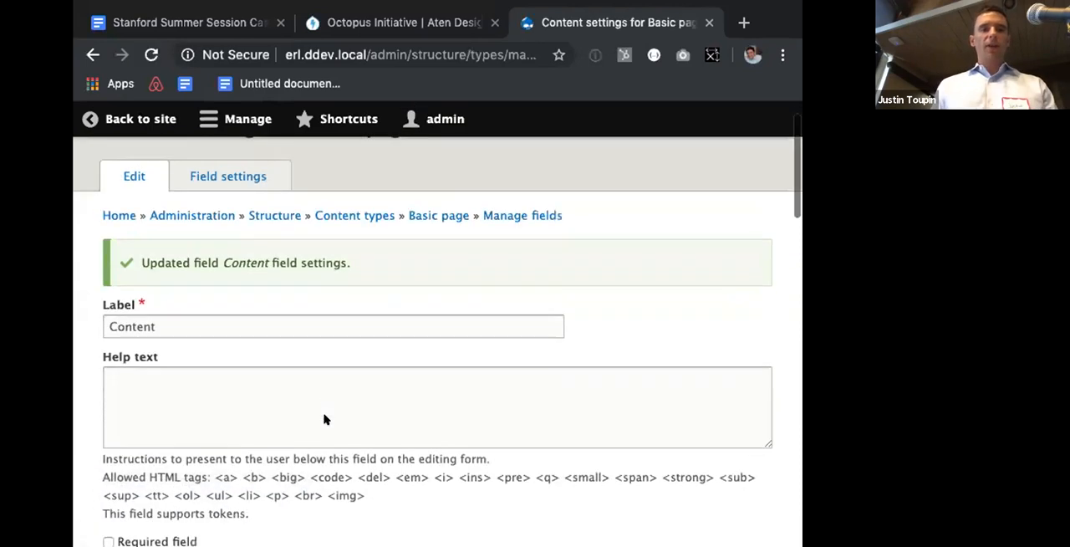
scroll(325, 419, "down", 4)
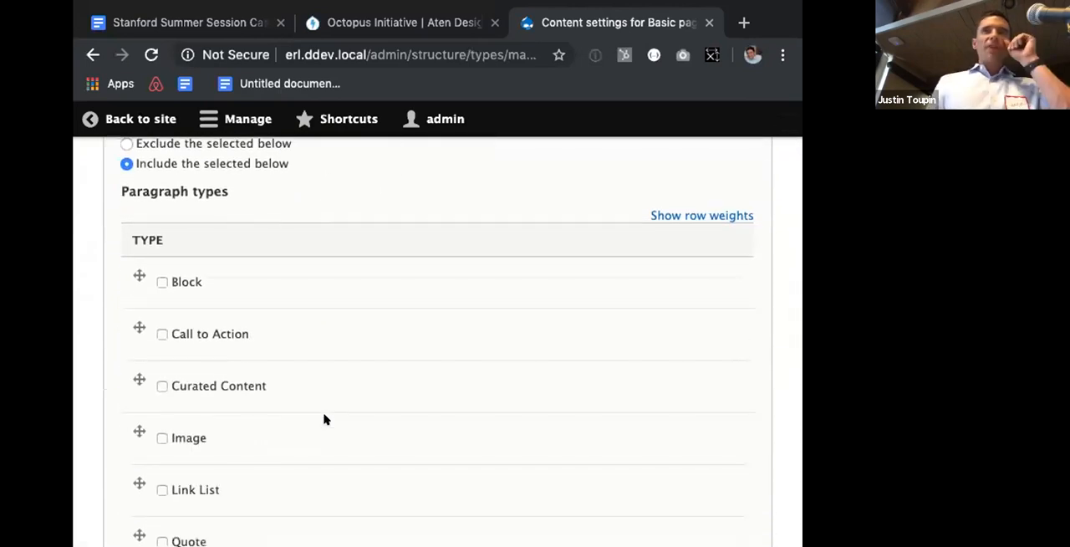
scroll(318, 370, "down", 2)
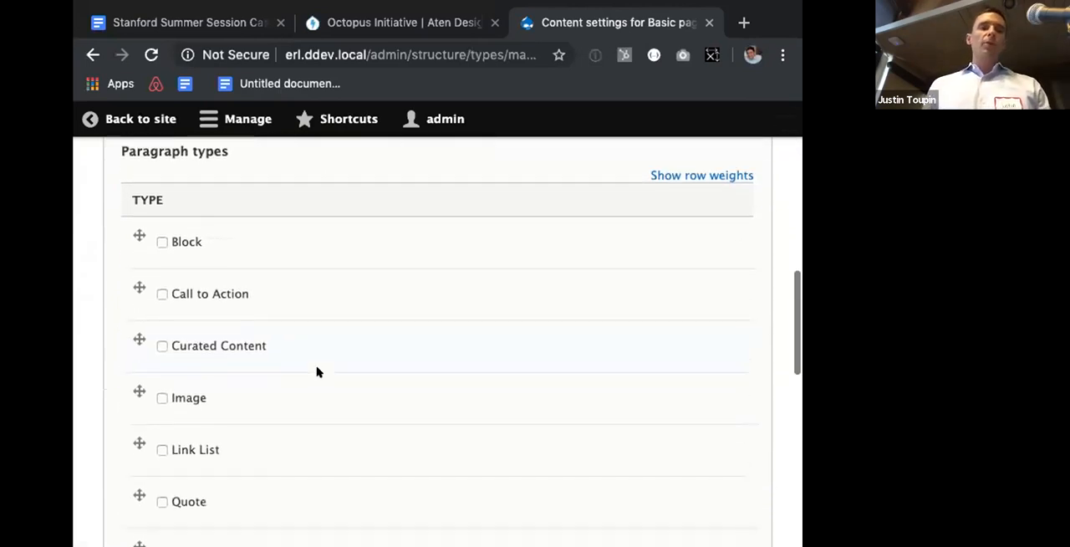
left_click(201, 254)
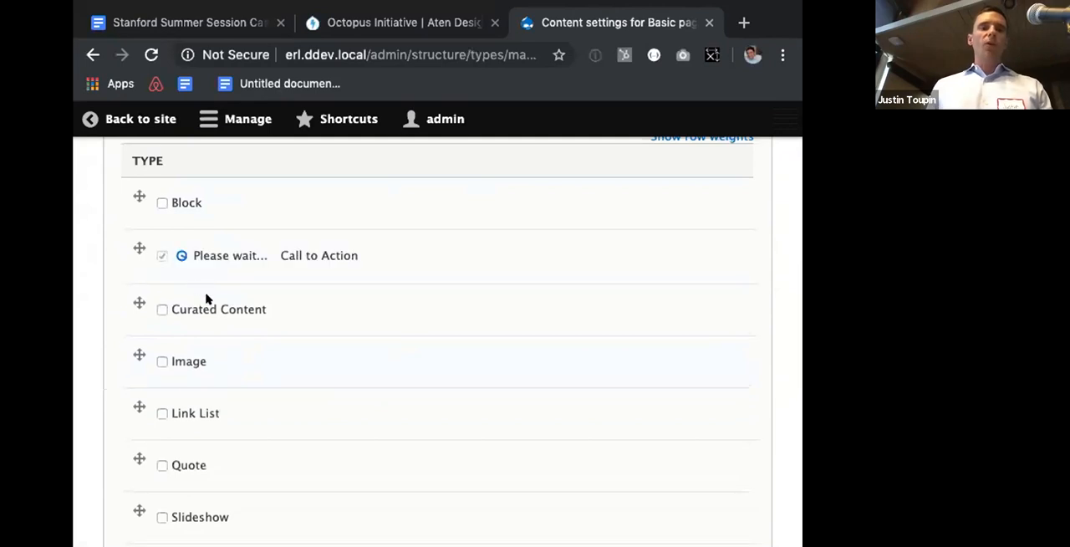
scroll(201, 303, "down", 1)
left_click(200, 300)
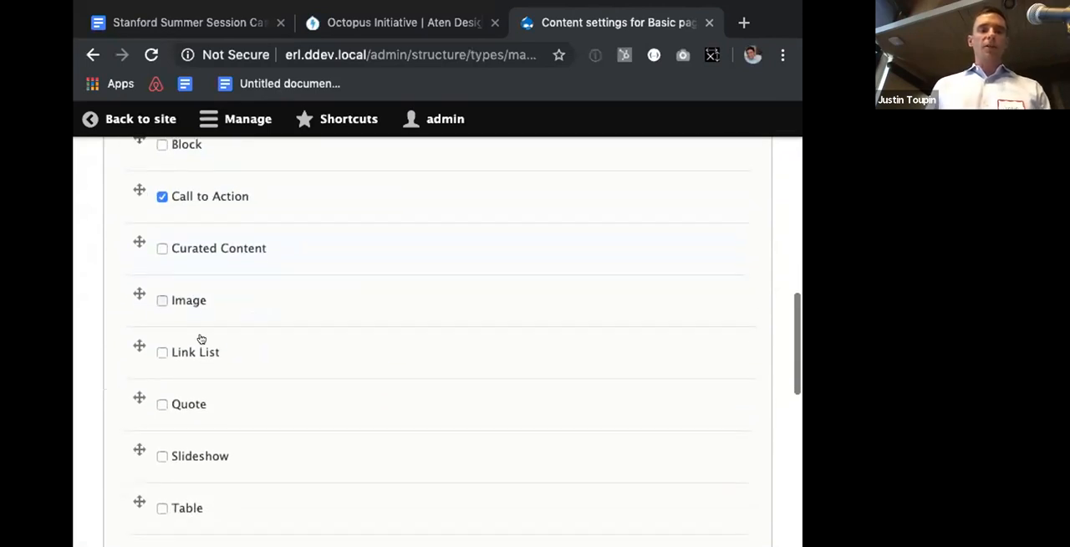
left_click(203, 351)
scroll(201, 335, "down", 4)
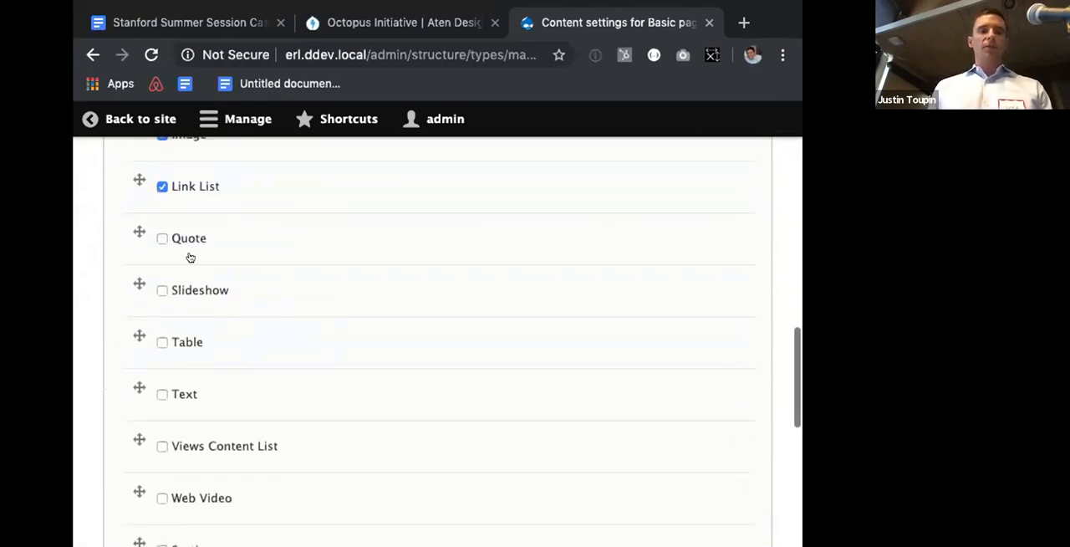
left_click(190, 236)
left_click(178, 390)
scroll(178, 397, "down", 3)
scroll(178, 399, "down", 2)
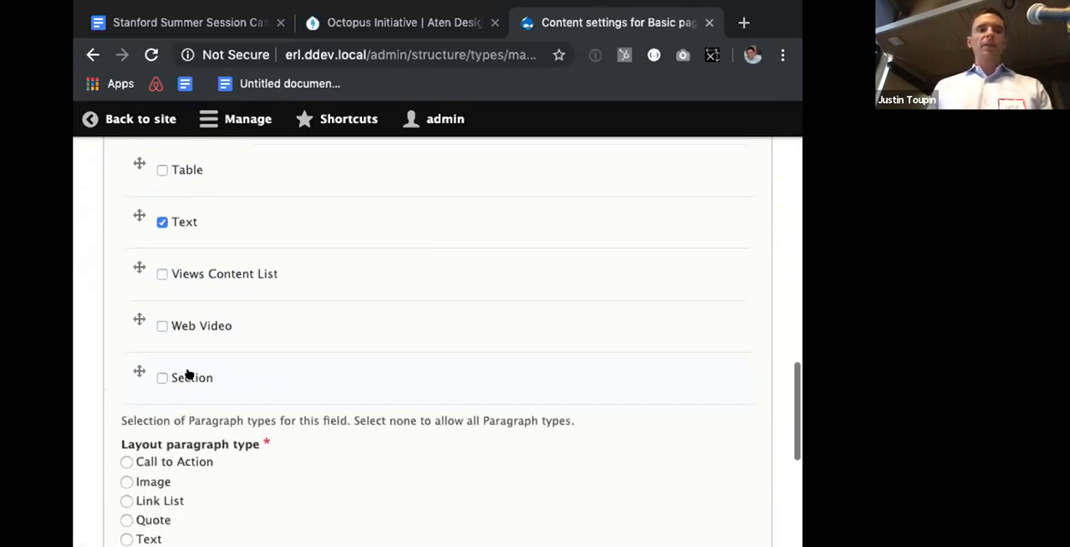
left_click(189, 374)
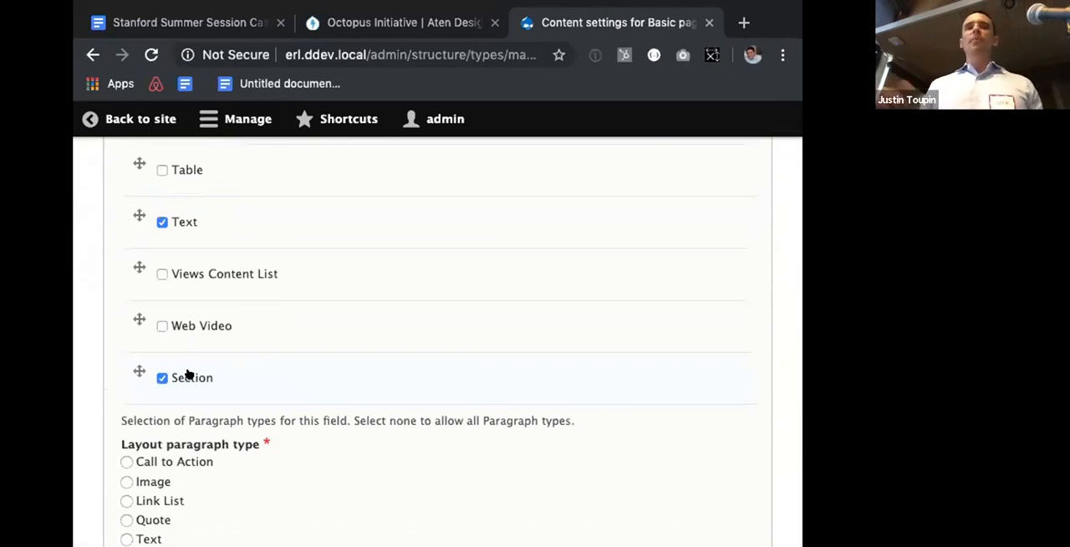
Step: Use Section as the layout paragraph type, allow all five one-, two- and three-column layouts, and save the field settings
scroll(192, 373, "down", 4)
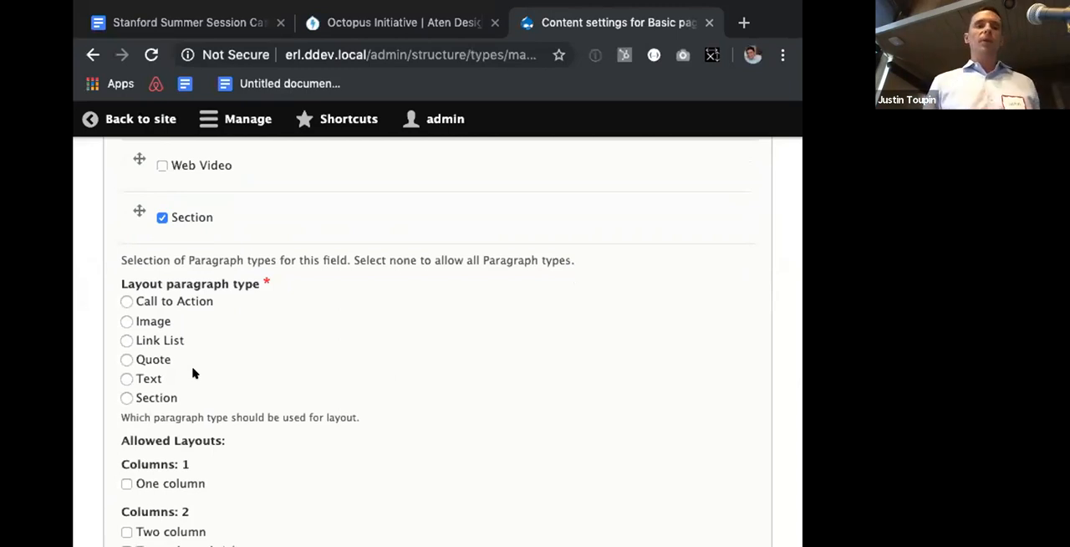
left_click(139, 395)
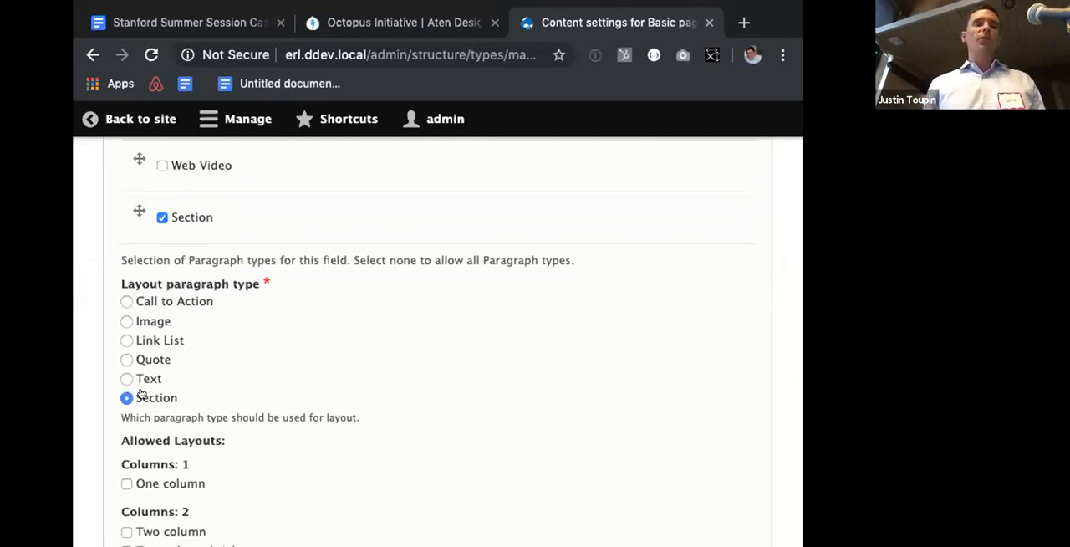
scroll(140, 391, "down", 3)
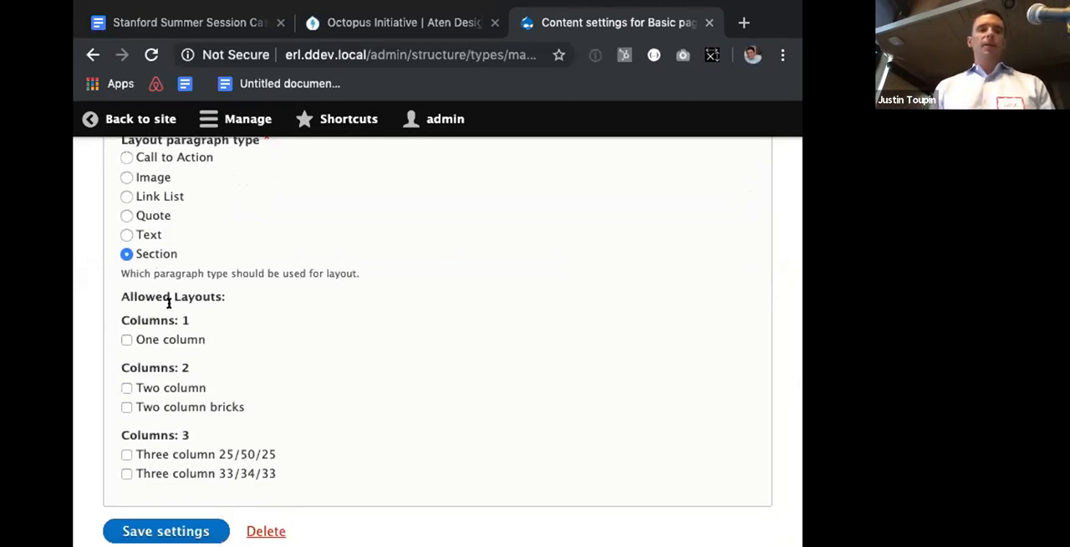
left_click(140, 339)
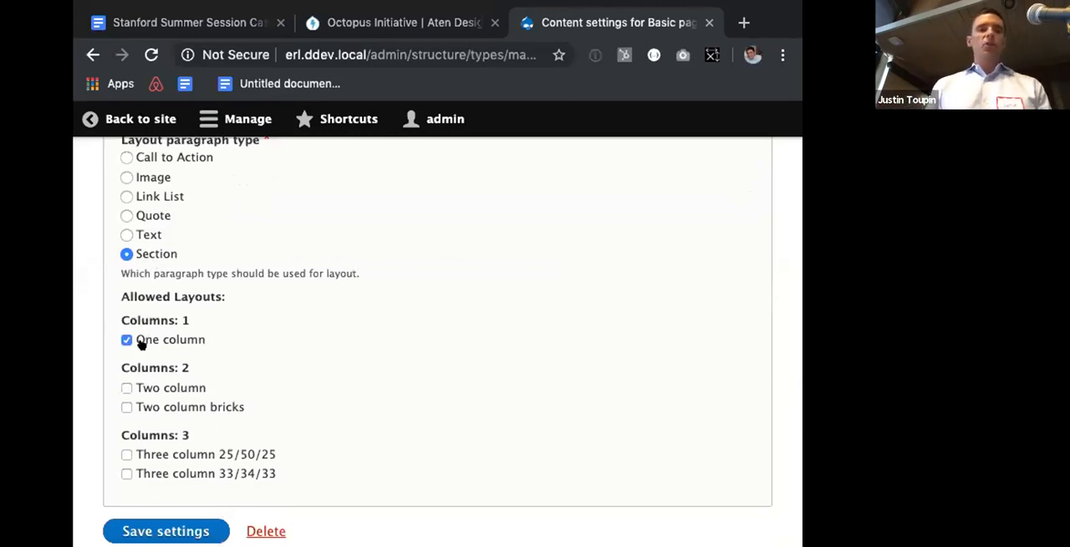
left_click(140, 389)
left_click(140, 407)
left_click(137, 453)
left_click(132, 470)
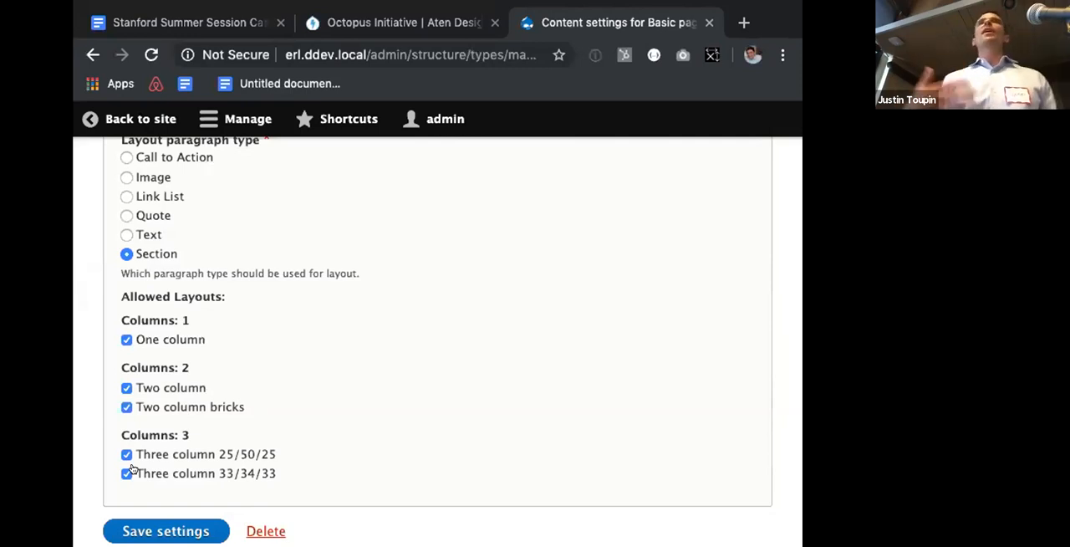
left_click(148, 528)
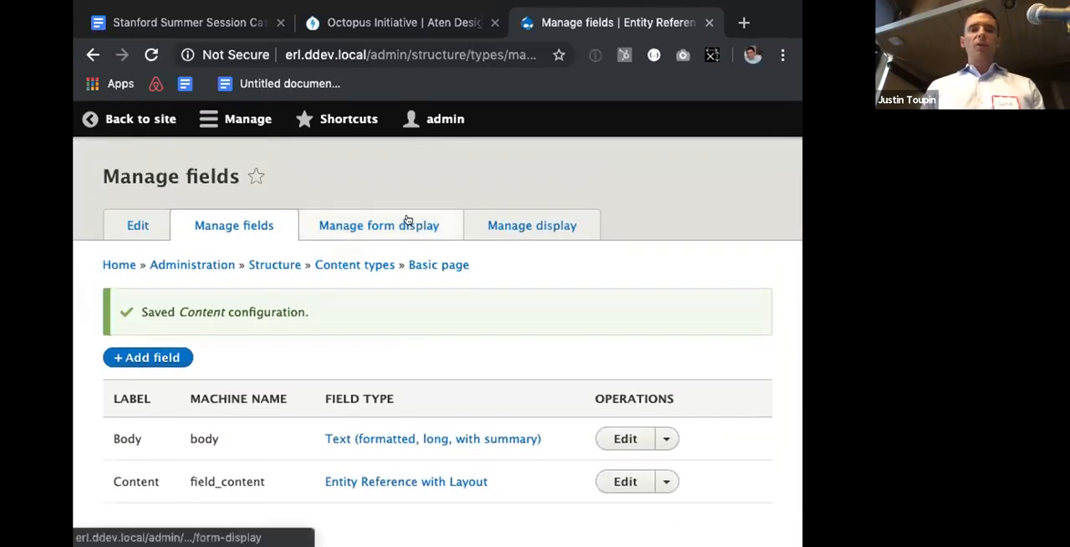
Step: Review the Content field's Entity reference layout widget settings in the Basic page form display
left_click(407, 220)
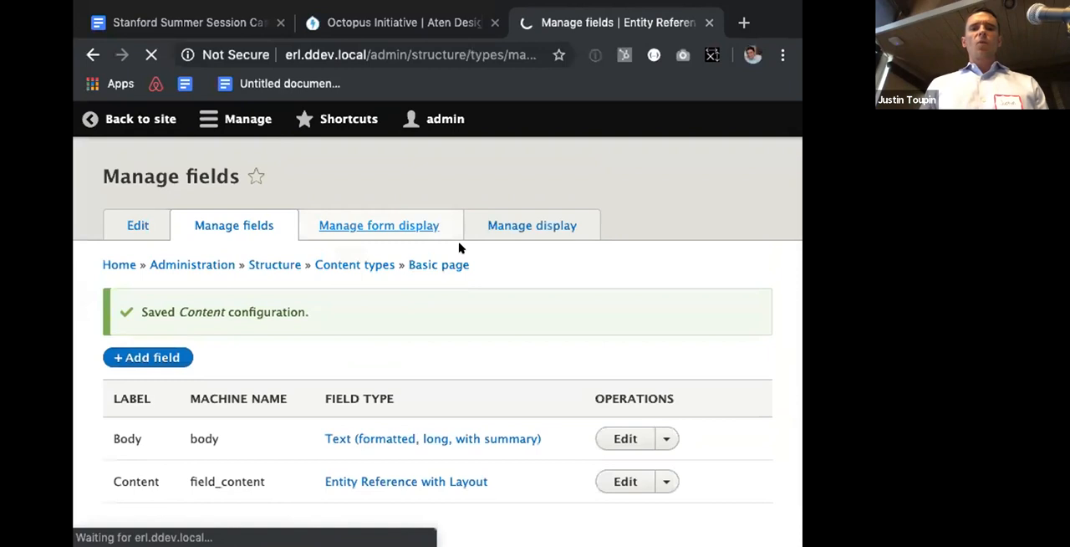
scroll(463, 294, "down", 1)
scroll(463, 297, "down", 4)
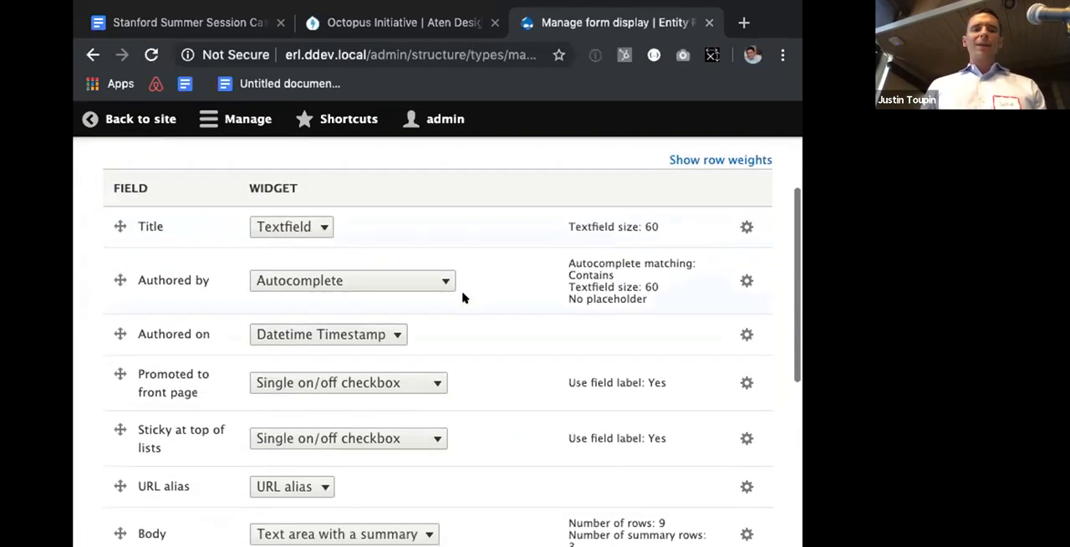
scroll(462, 298, "down", 1)
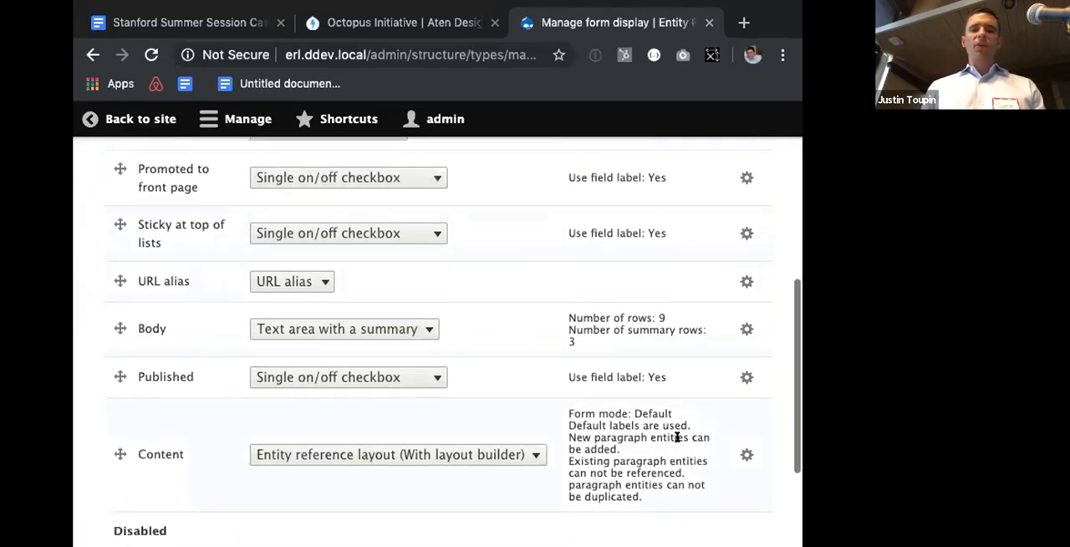
left_click(745, 451)
scroll(663, 387, "down", 5)
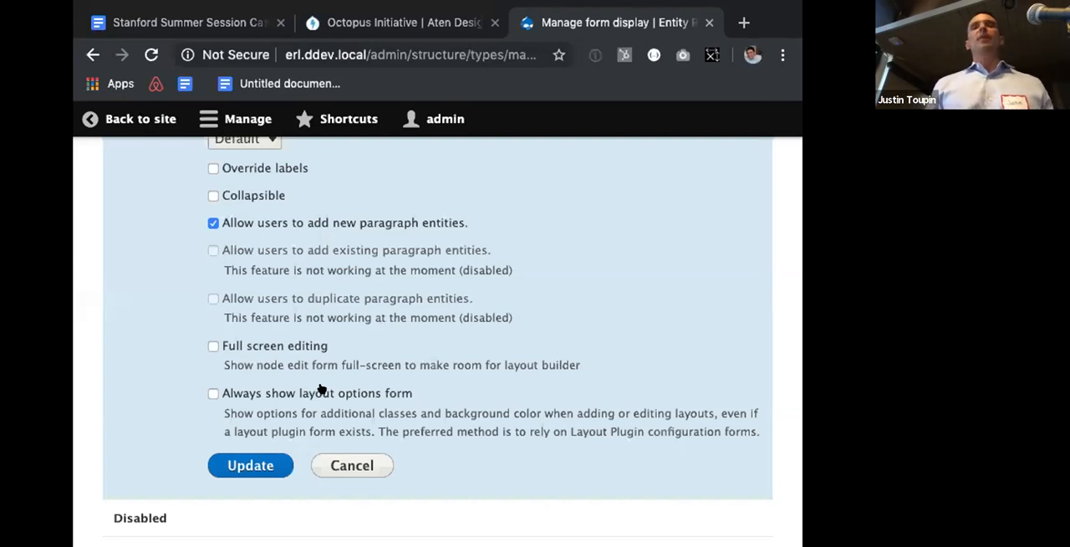
scroll(325, 388, "up", 2)
scroll(324, 388, "up", 10)
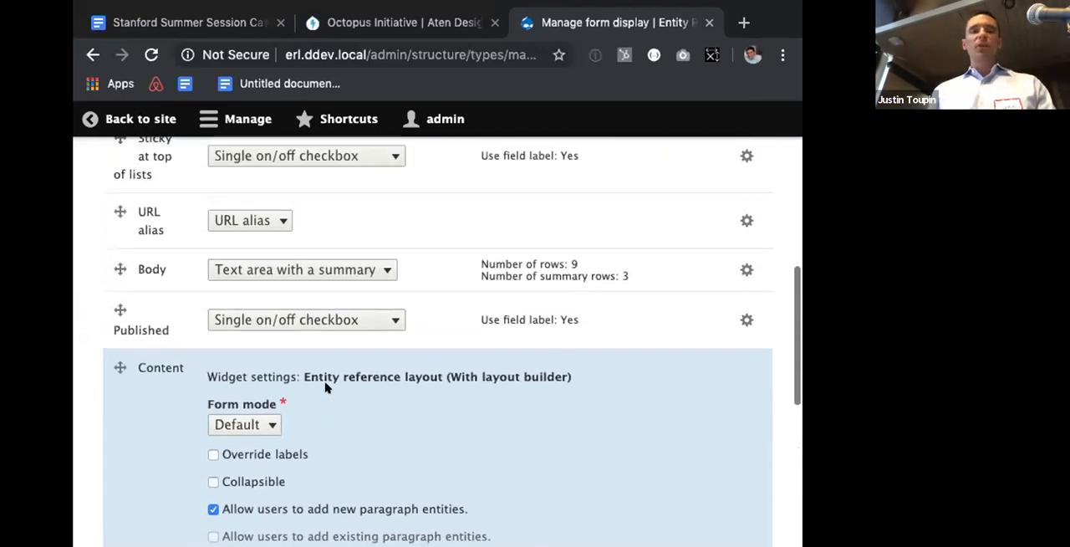
scroll(326, 387, "up", 3)
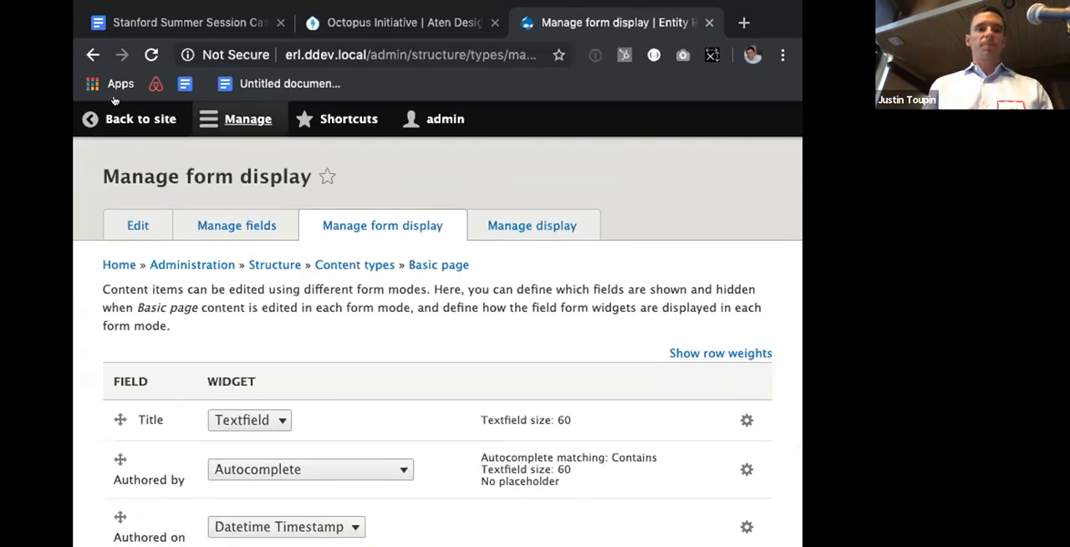
Step: Start creating a new Basic page from the site's add-content options
left_click(227, 115)
left_click(147, 161)
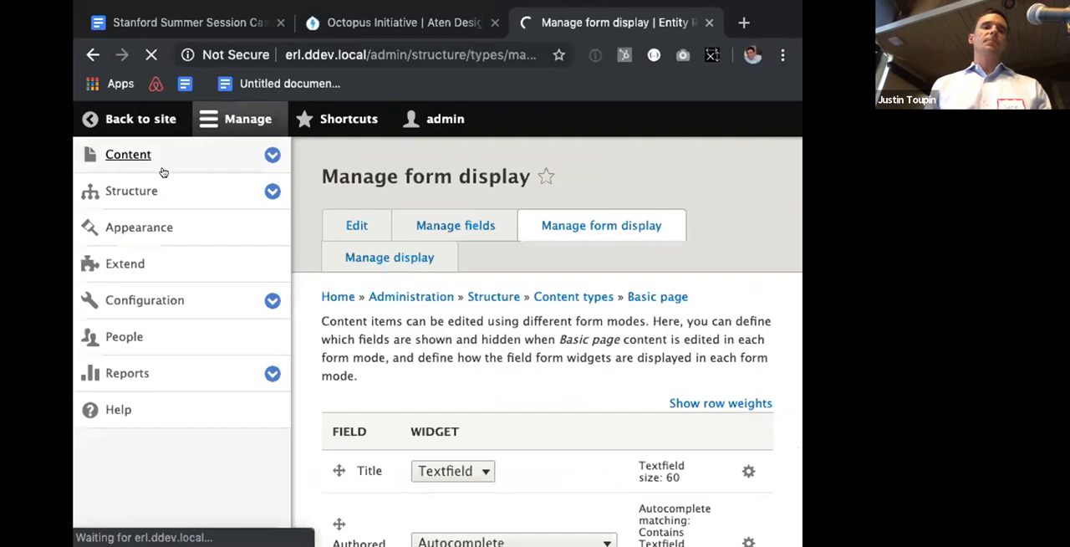
left_click(374, 302)
left_click(372, 339)
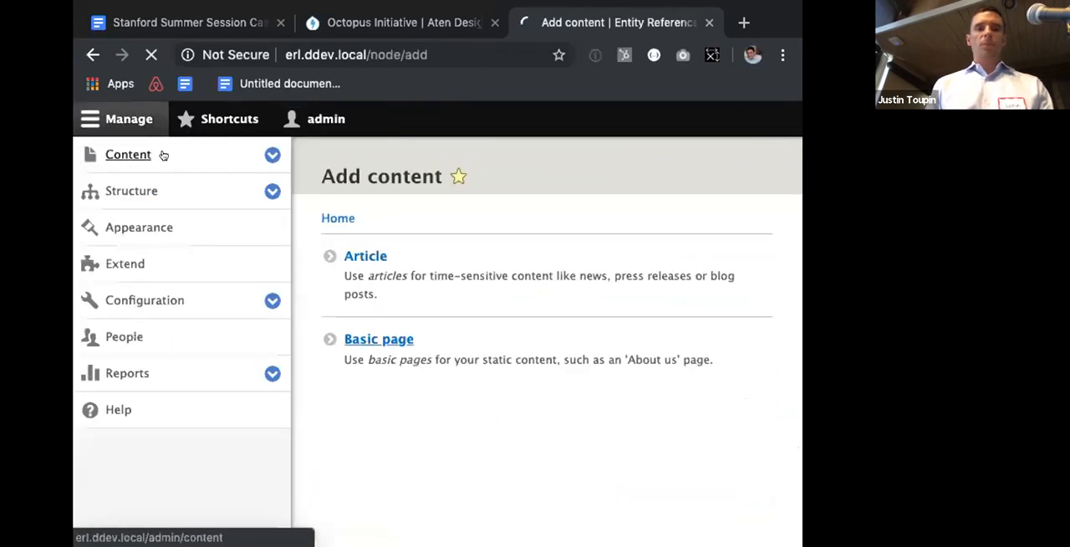
left_click(120, 107)
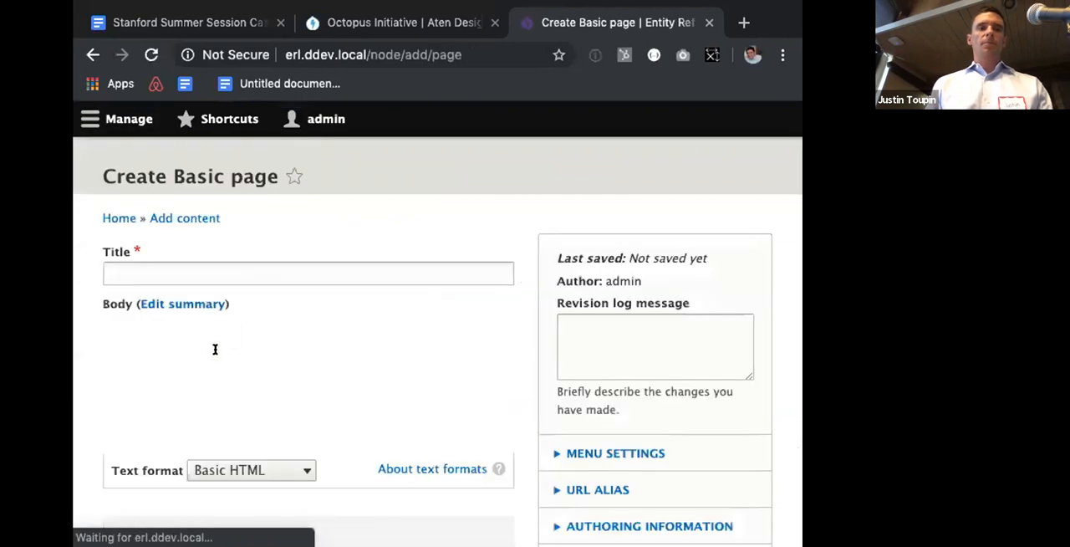
Step: Add an untitled section with the Two column layout to the Content field, checking the additional layout options first
scroll(214, 351, "down", 5)
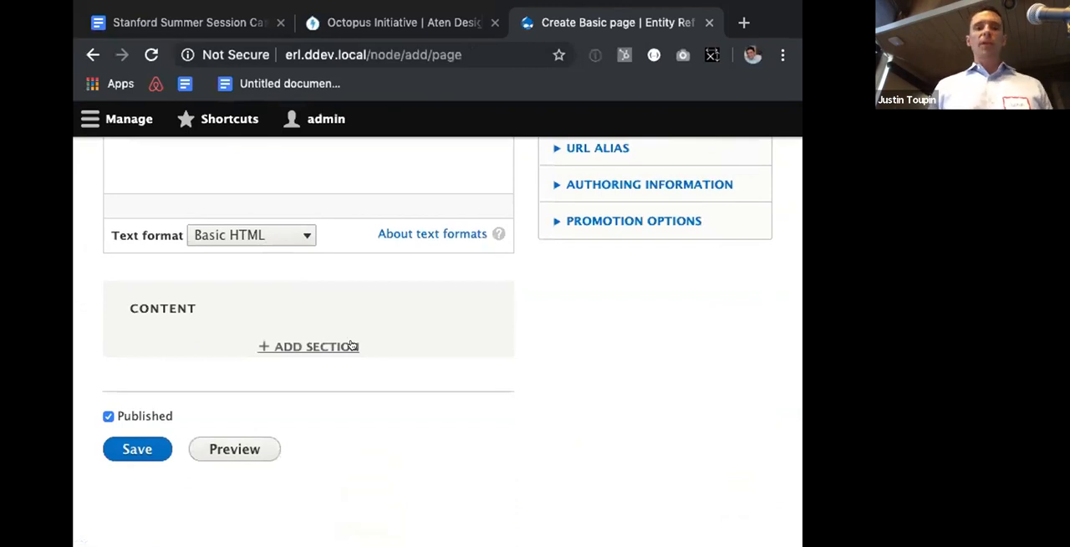
left_click(352, 345)
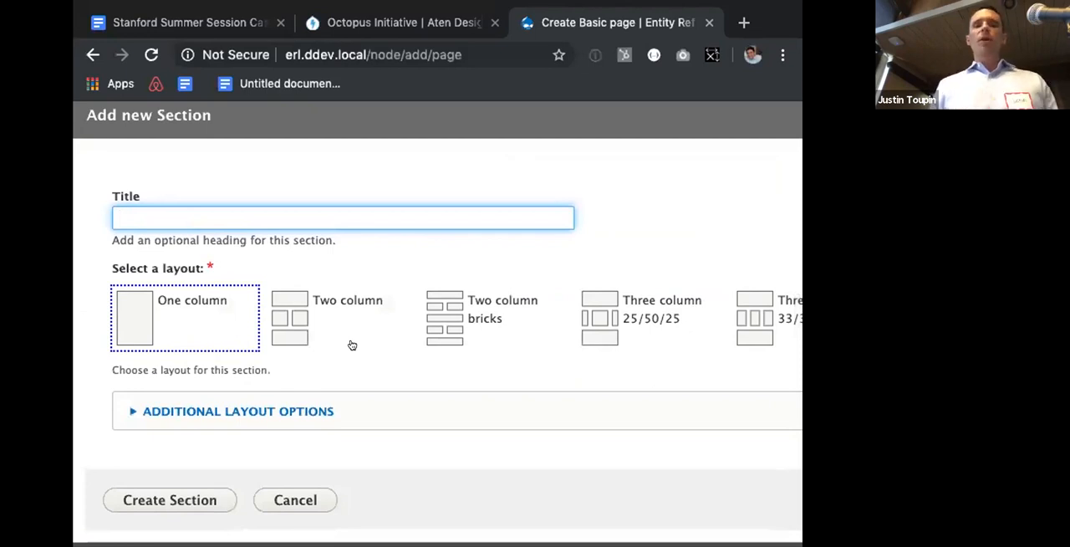
left_click(286, 411)
scroll(286, 408, "down", 3)
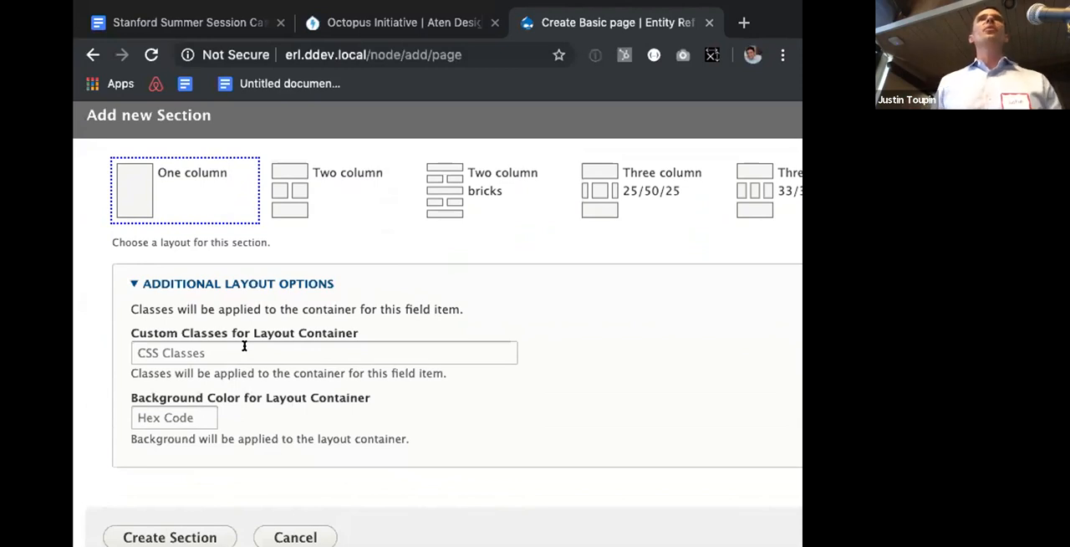
left_click(283, 282)
left_click(303, 321)
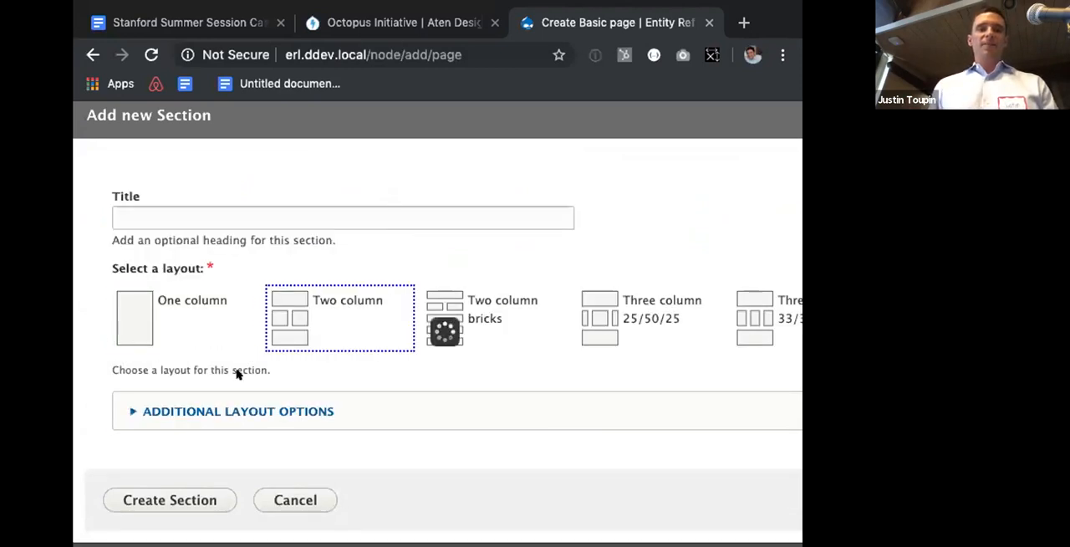
left_click(153, 498)
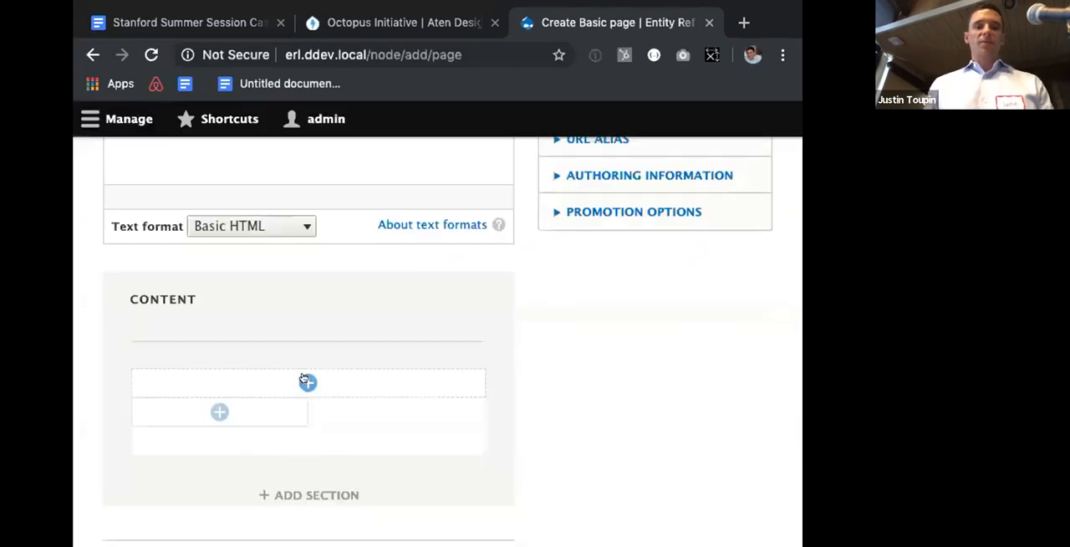
Step: Add a Text paragraph reading Test Heading, formatted as Heading 2, to the section's full-width top region
left_click(306, 382)
scroll(310, 514, "down", 2)
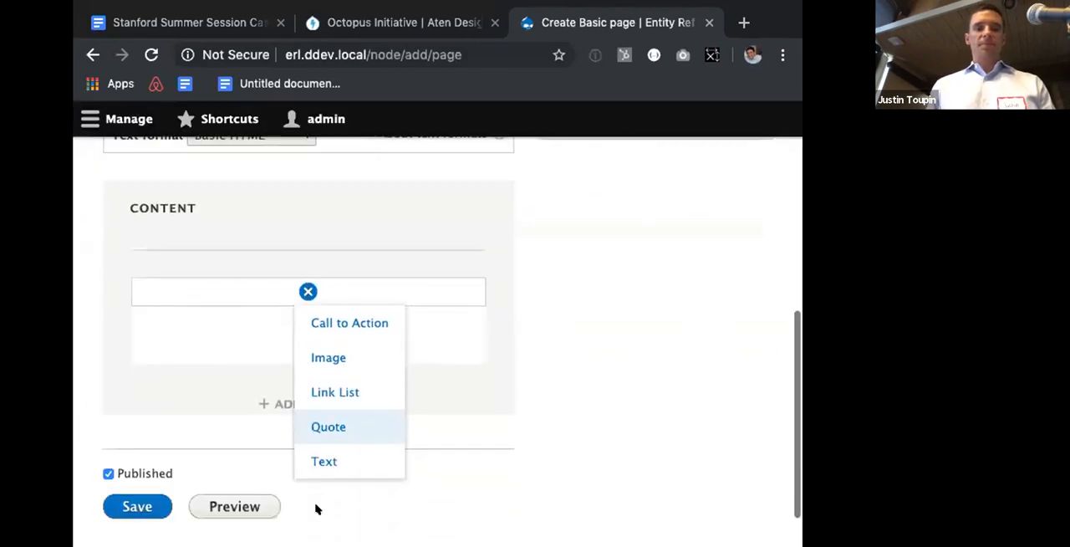
left_click(327, 452)
type("Test Headin")
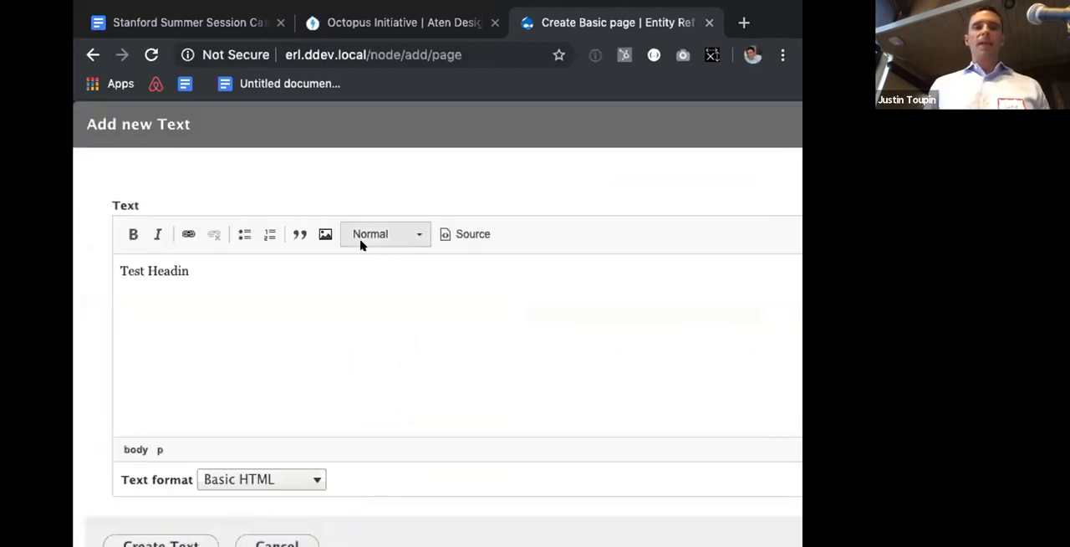
left_click(360, 242)
left_click(349, 320)
scroll(196, 432, "down", 1)
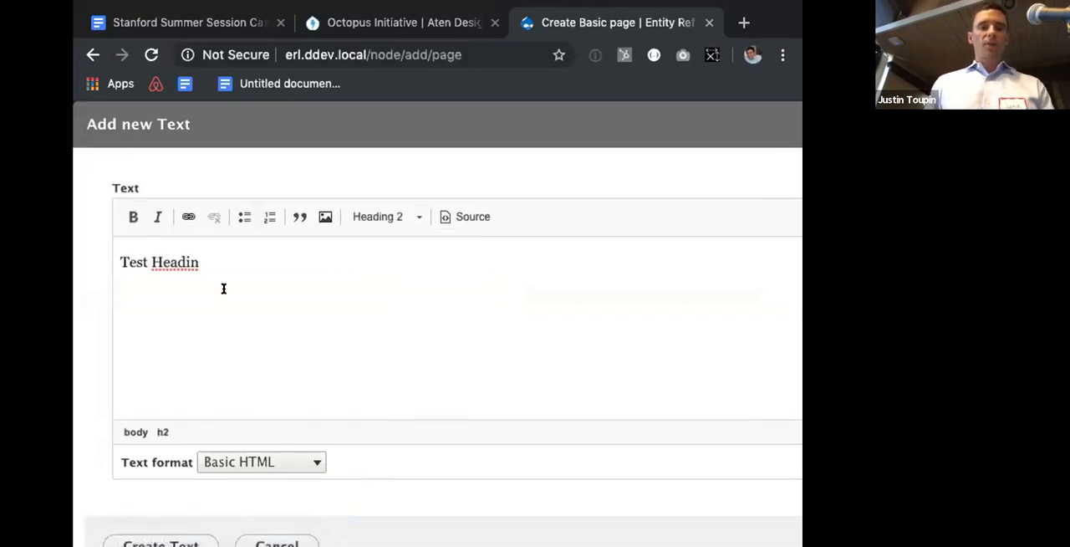
key("BackSpace")
type("ding")
scroll(181, 452, "down", 1)
left_click(169, 499)
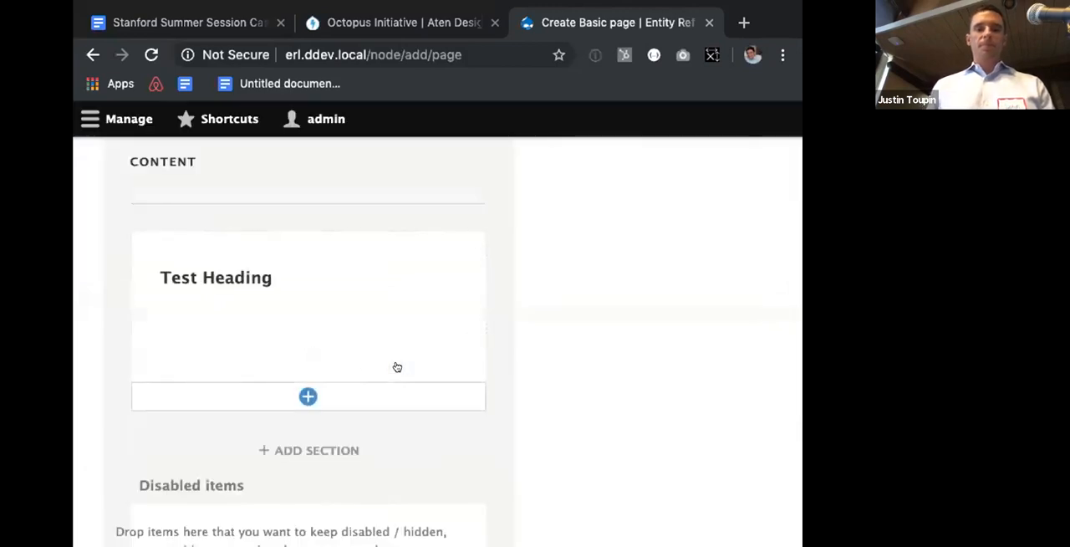
Step: Start a new Image paragraph in the section's right column and upload IMG_0206.jpg as a new image
left_click(397, 367)
left_click(400, 451)
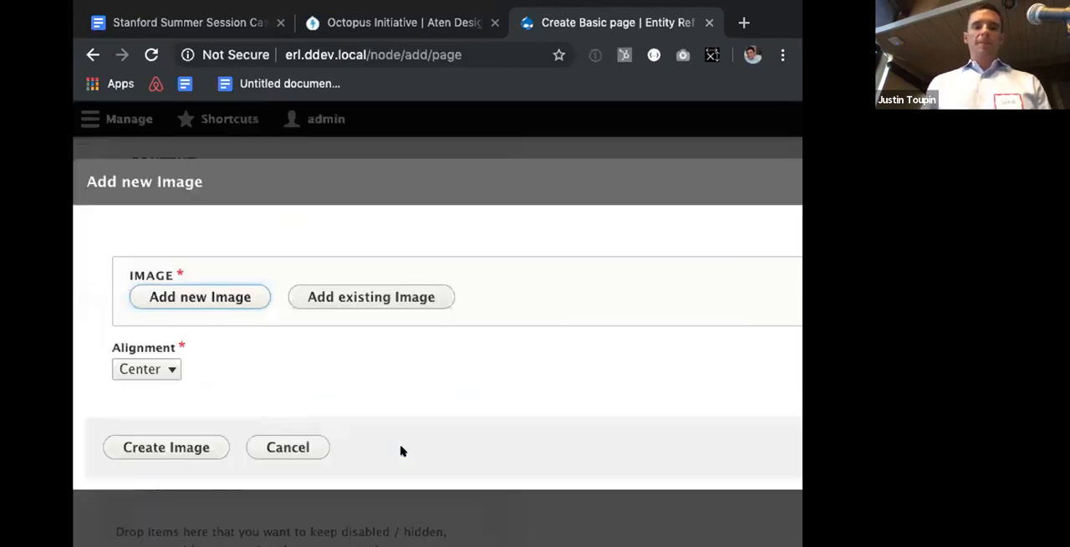
left_click(216, 297)
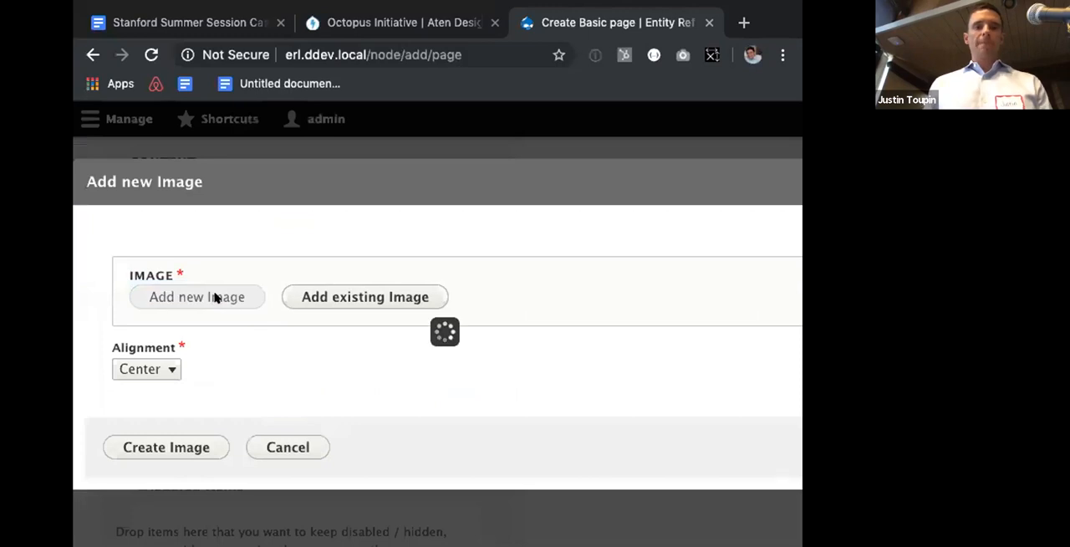
left_click(170, 325)
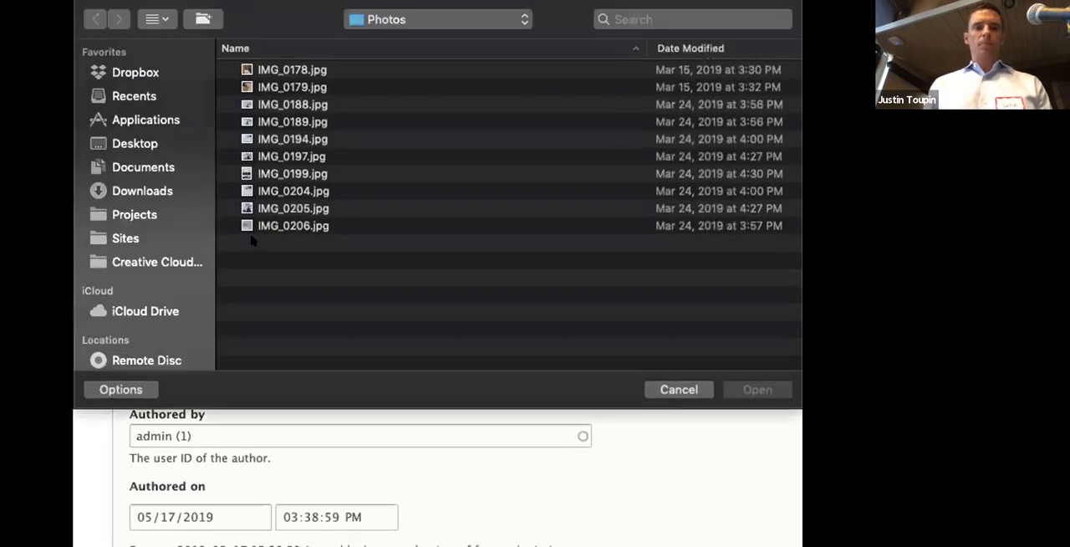
double_click(267, 226)
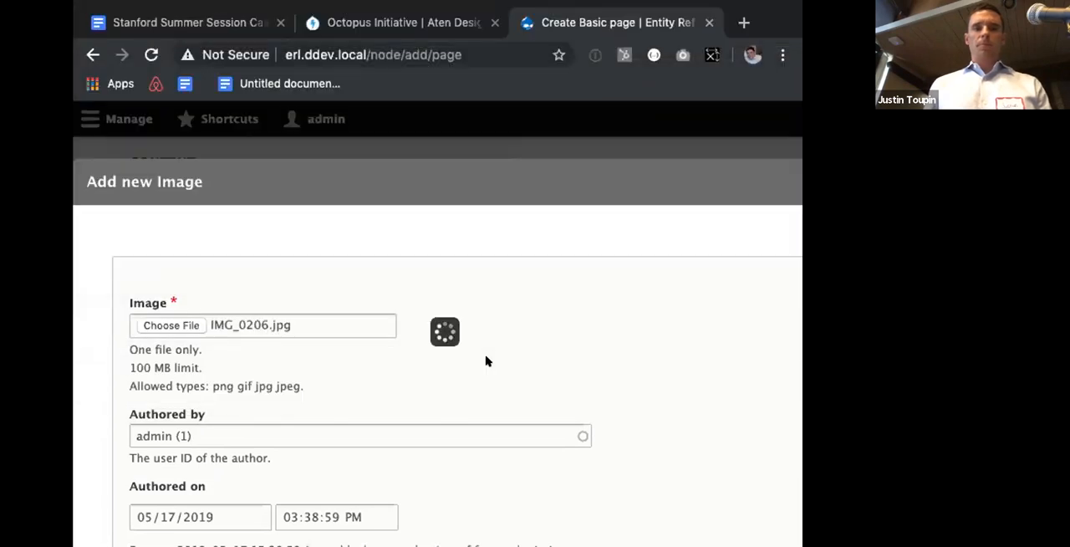
Step: Try to create the uploaded image without alternative text
scroll(485, 360, "down", 6)
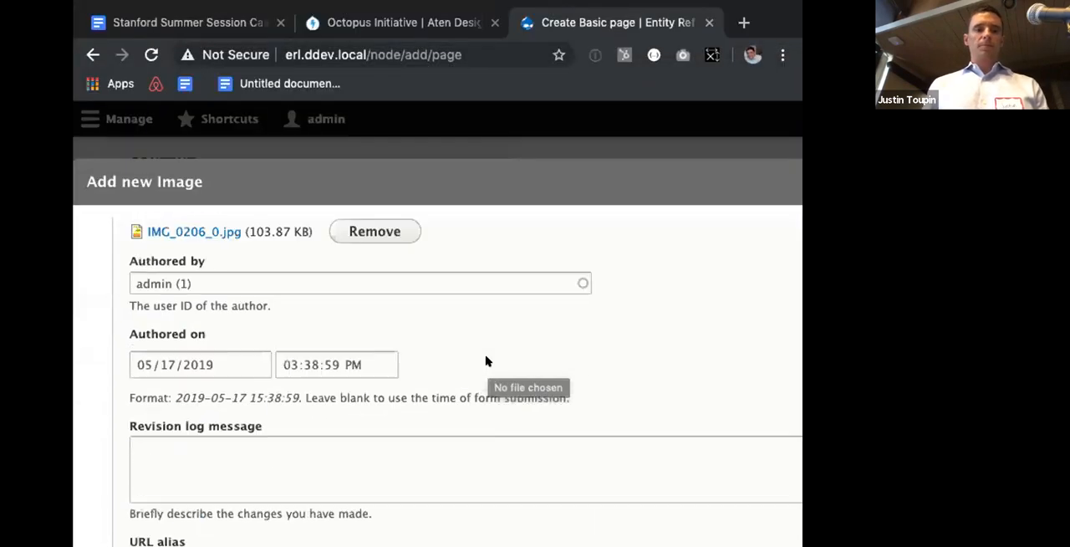
left_click(231, 459)
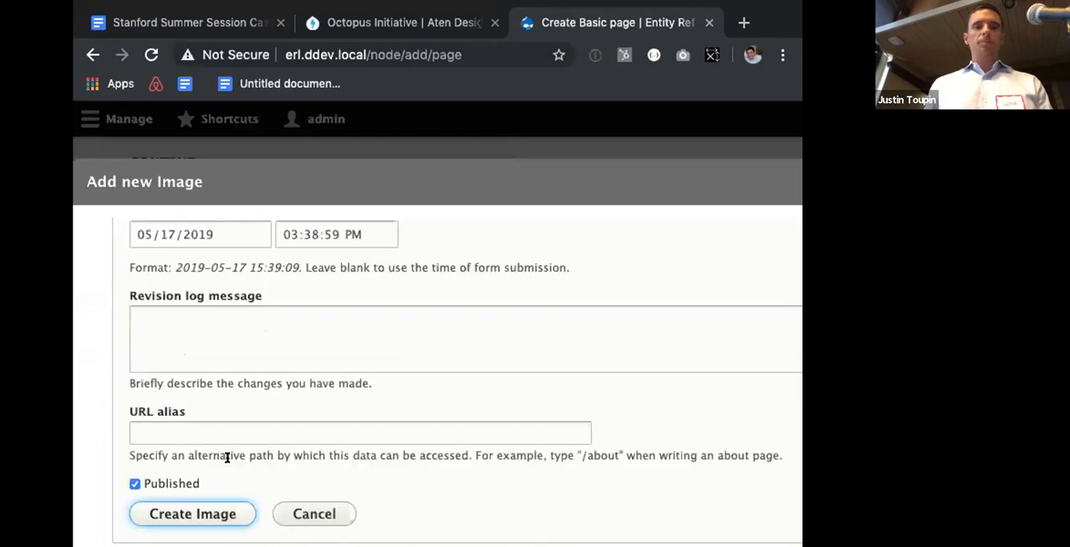
scroll(175, 510, "down", 2)
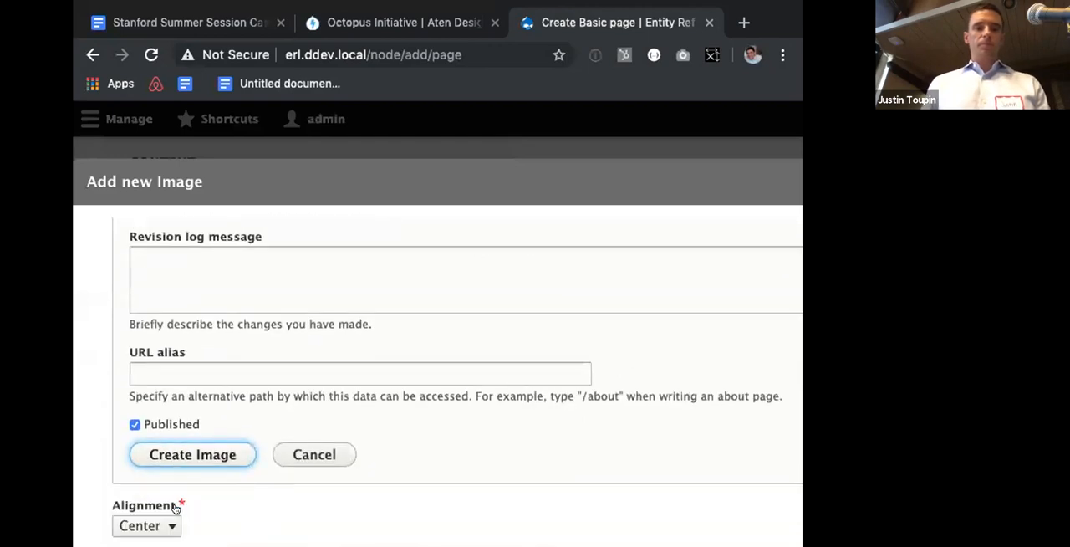
left_click(183, 456)
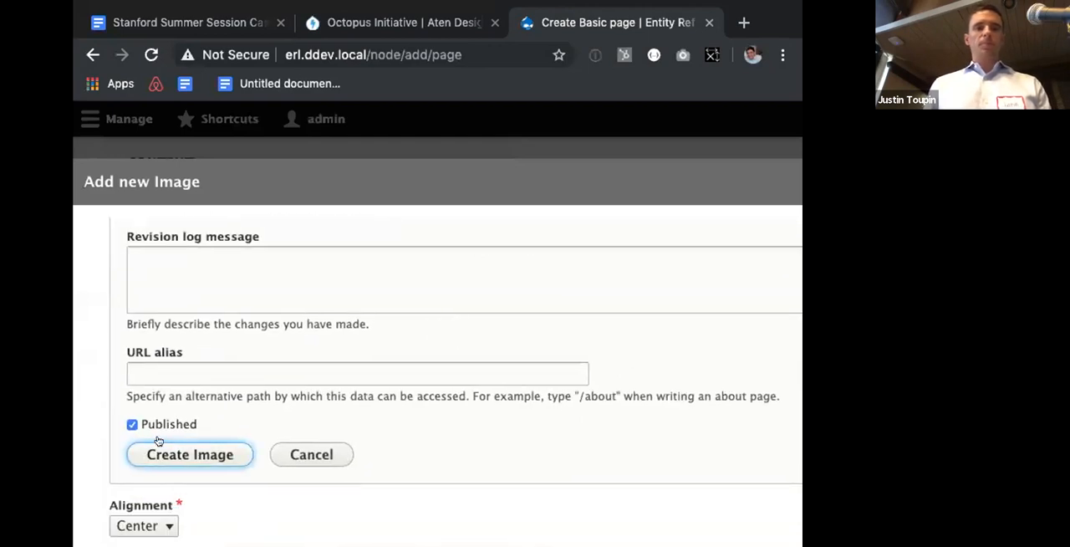
Step: Set the image's alternative text to Snow, create the image, and create its Image paragraph with Center alignment
scroll(177, 388, "up", 5)
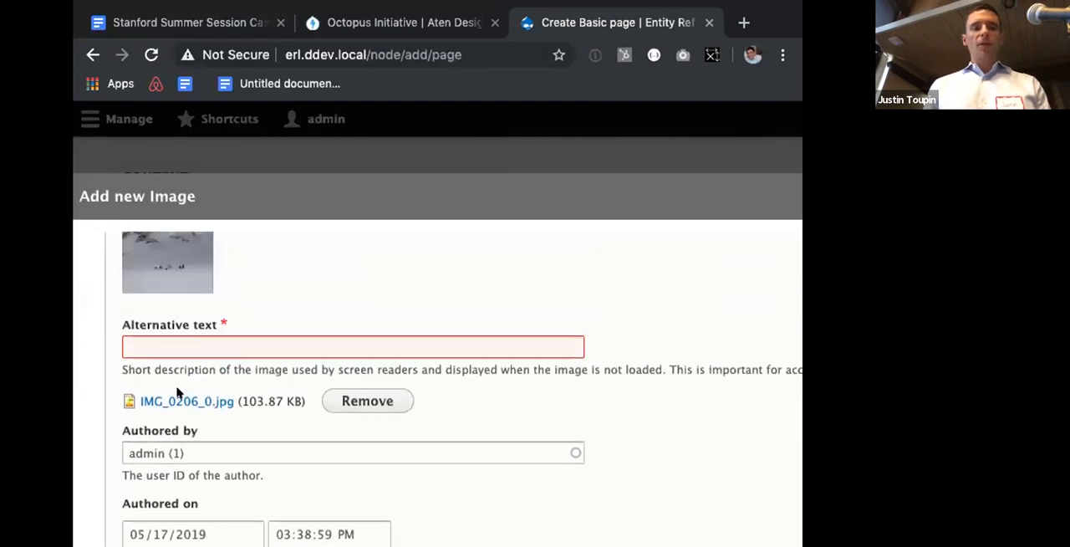
left_click(191, 346)
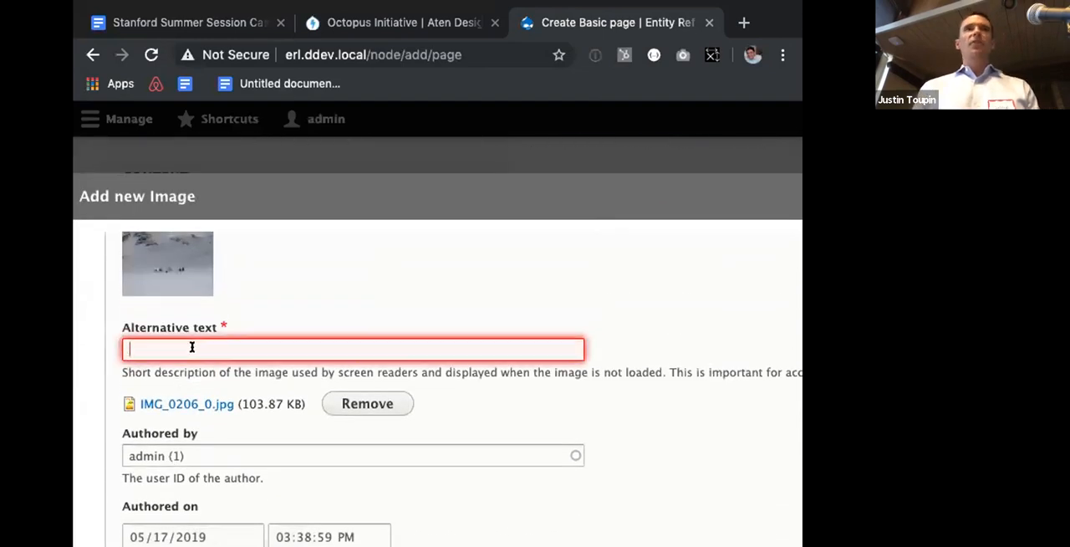
type("SNow")
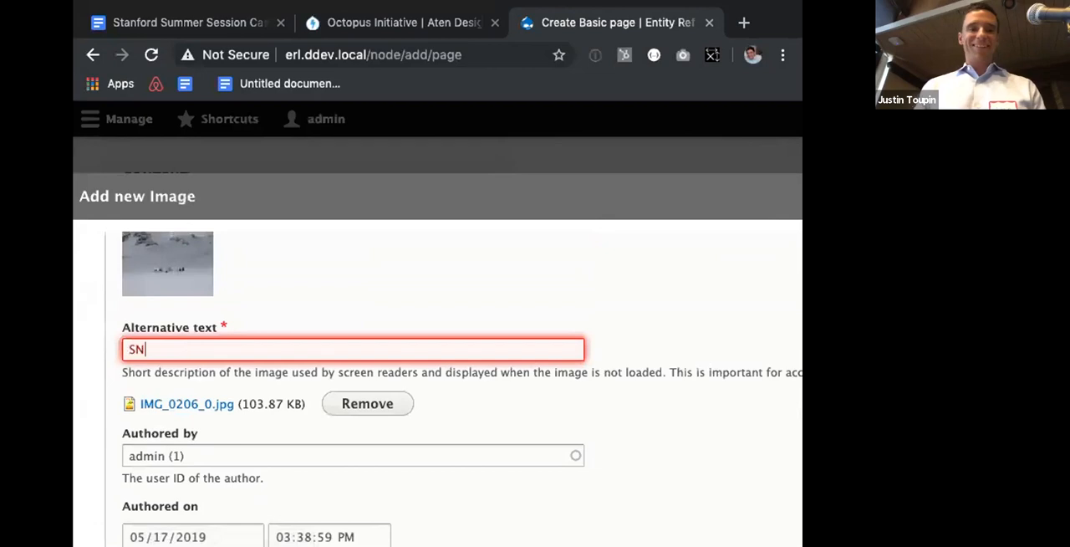
key("BackSpace")
key("BackSpace")
key("BackSpace")
type("now")
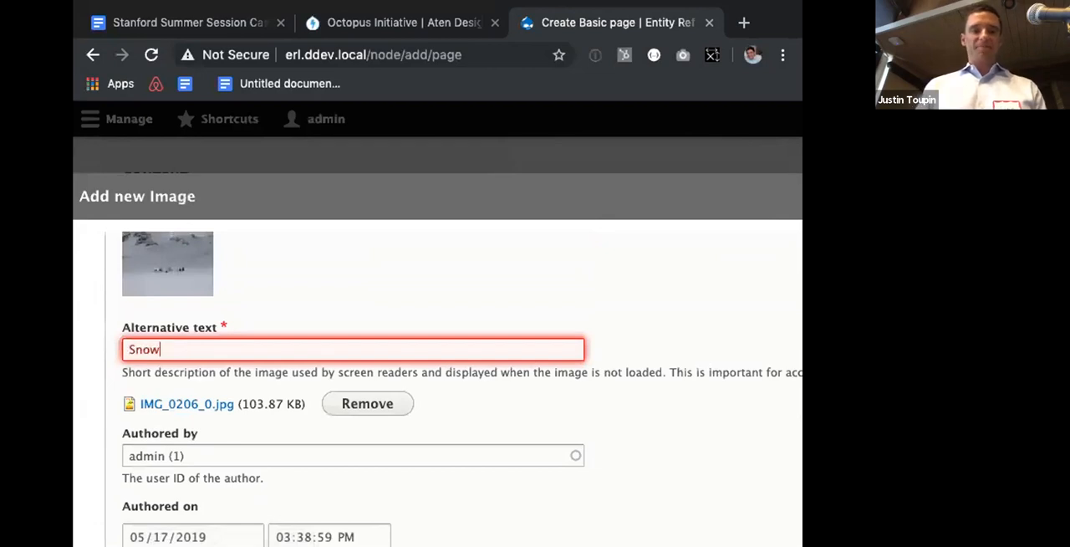
scroll(451, 351, "down", 5)
left_click(171, 470)
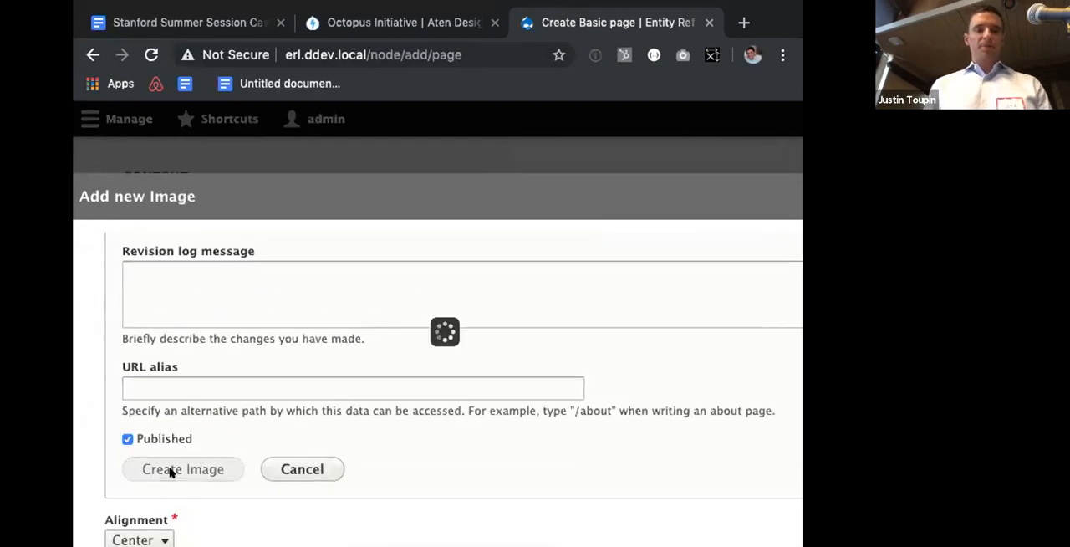
left_click(145, 527)
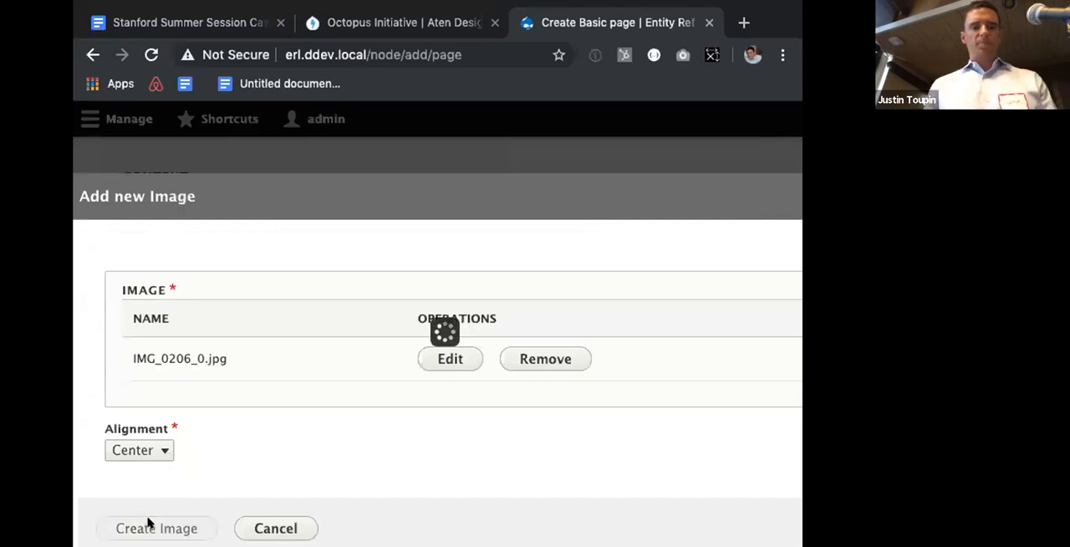
Step: Move the snow image paragraph from the right column to the left column and on into the full-width bottom region
scroll(292, 405, "down", 3)
scroll(314, 380, "up", 2)
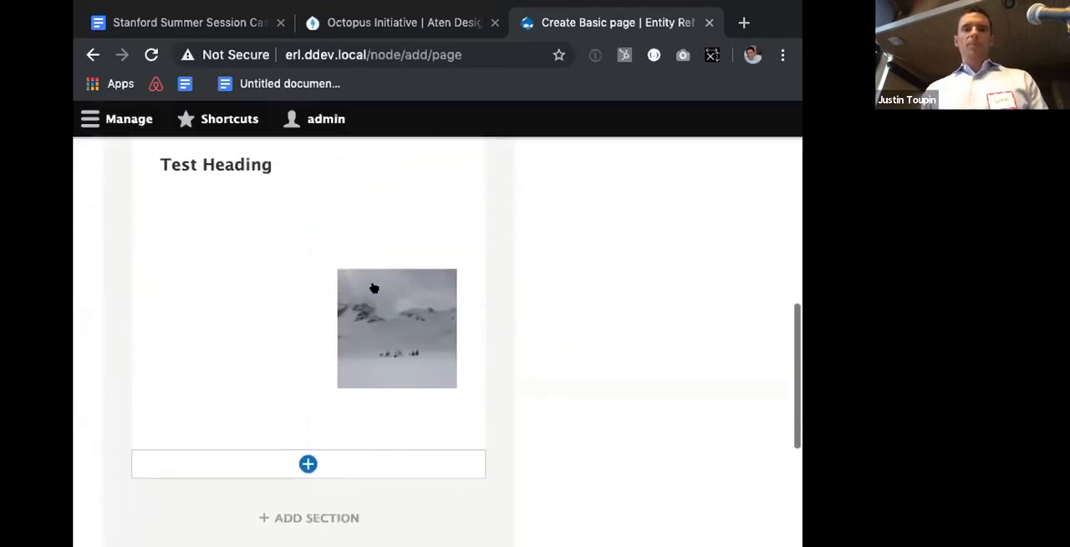
left_click_drag(317, 249, 186, 276)
left_click_drag(143, 250, 248, 322)
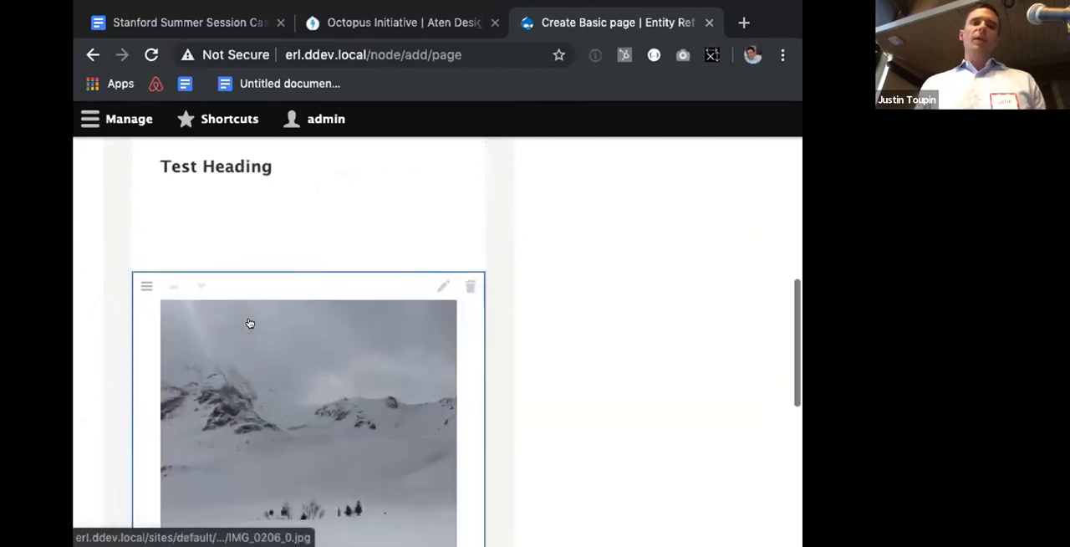
scroll(168, 303, "up", 1)
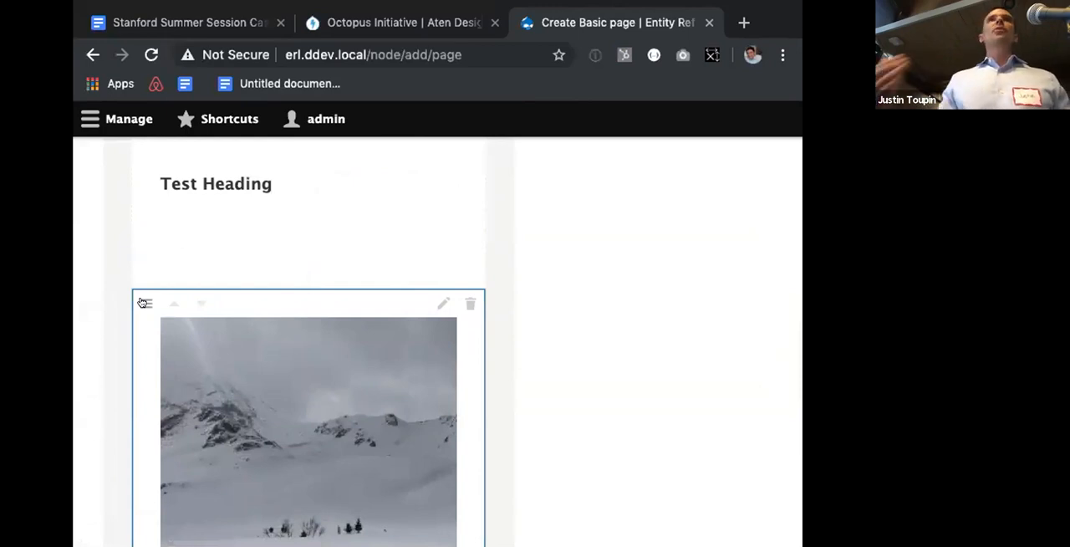
Step: Add a Text paragraph reading "More text." between the test heading and the snow image
left_click(219, 273)
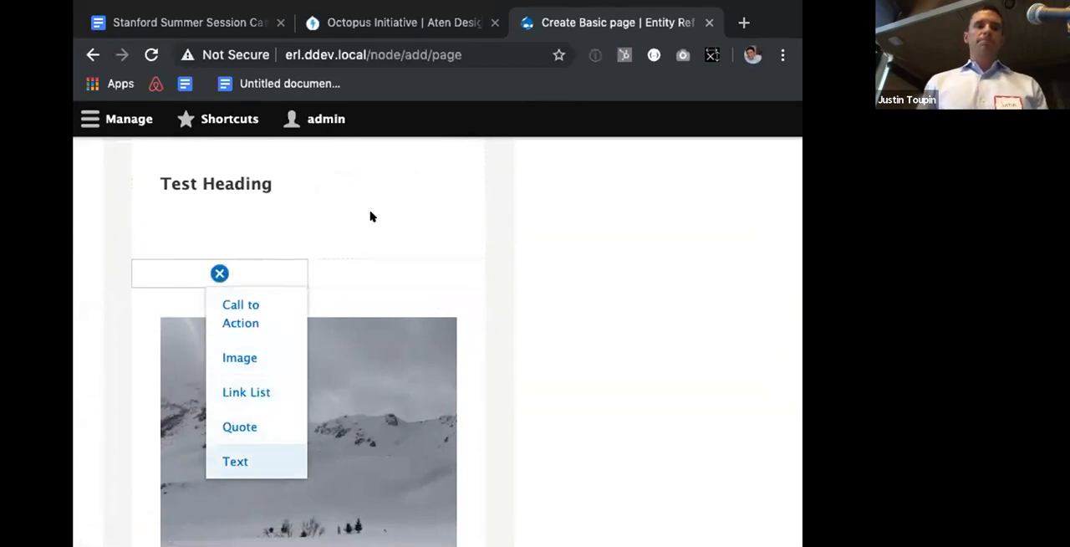
left_click(310, 275)
type("More text")
scroll(458, 340, "down", 1)
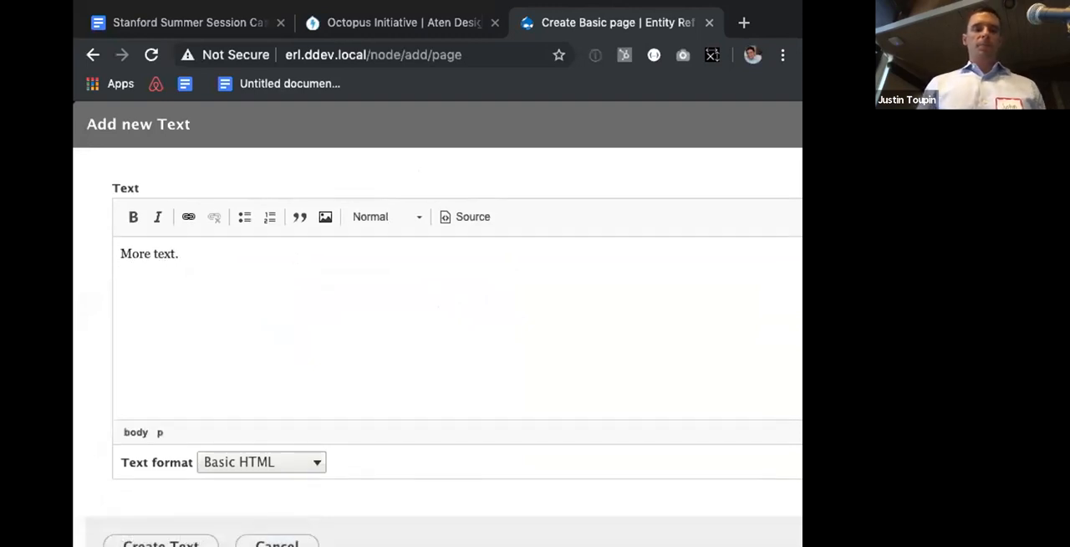
scroll(185, 523, "down", 2)
left_click(162, 513)
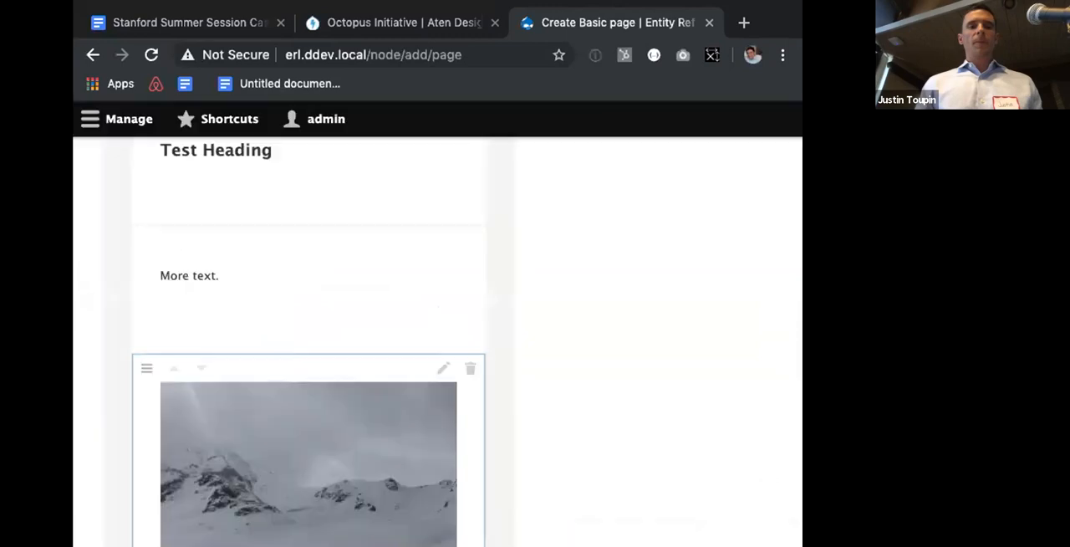
Step: Enter Title as the page's title and save the published Basic page
scroll(435, 341, "down", 5)
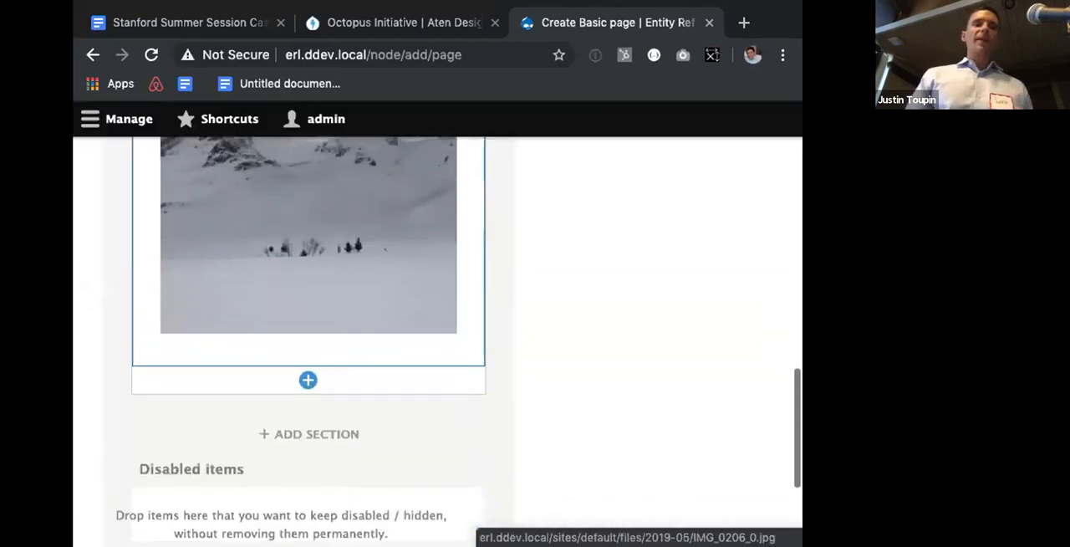
left_click(135, 490)
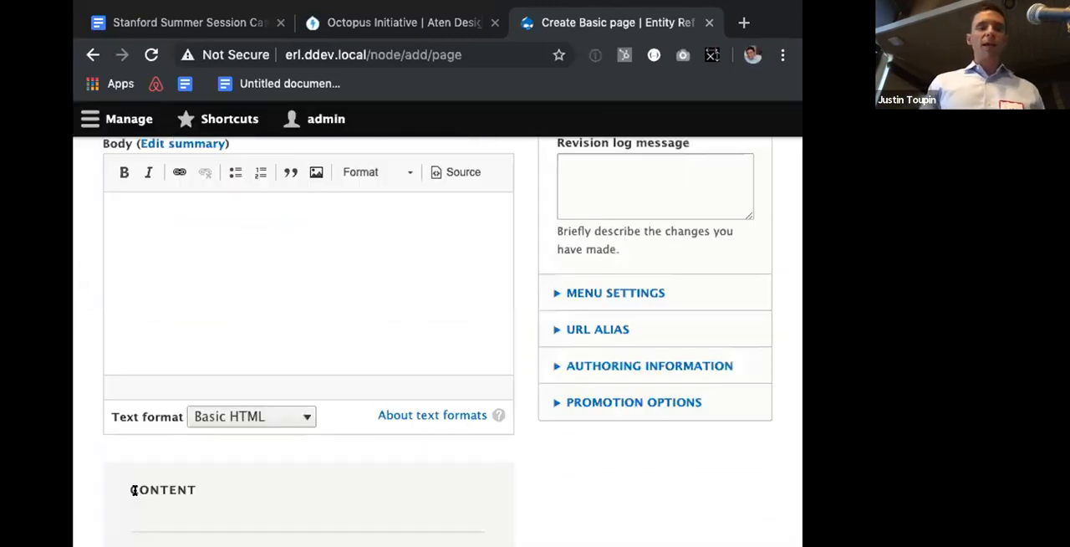
type("Titl")
scroll(167, 353, "down", 5)
scroll(153, 371, "down", 10)
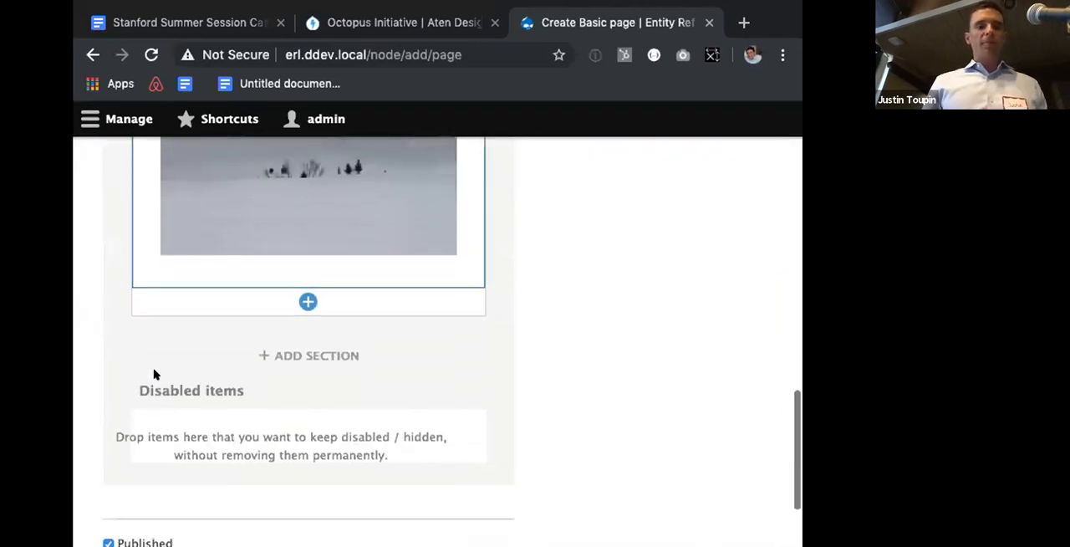
left_click(125, 449)
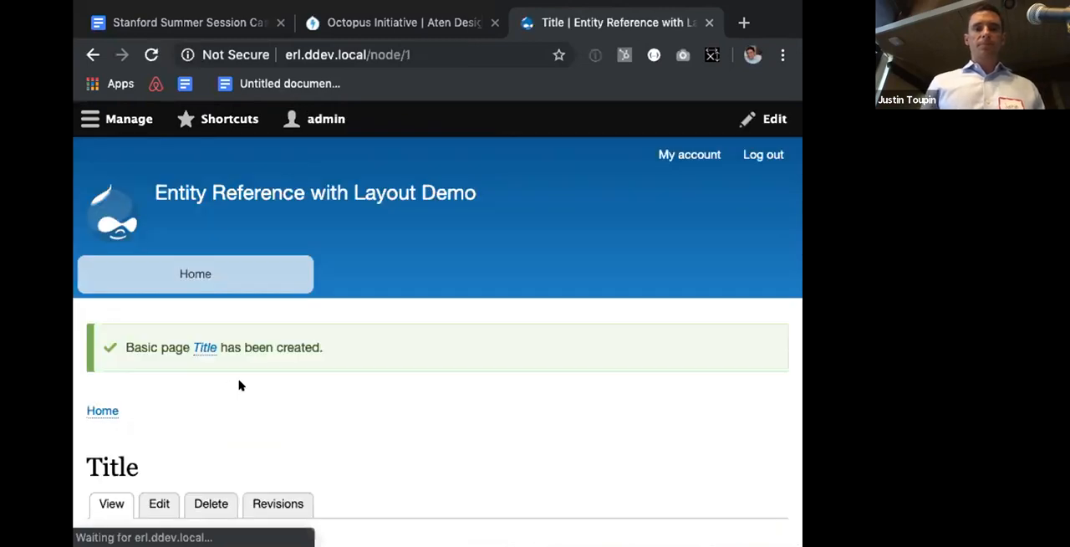
Step: Review how the saved page displays its heading, text and snow image
scroll(239, 382, "down", 8)
scroll(196, 256, "up", 2)
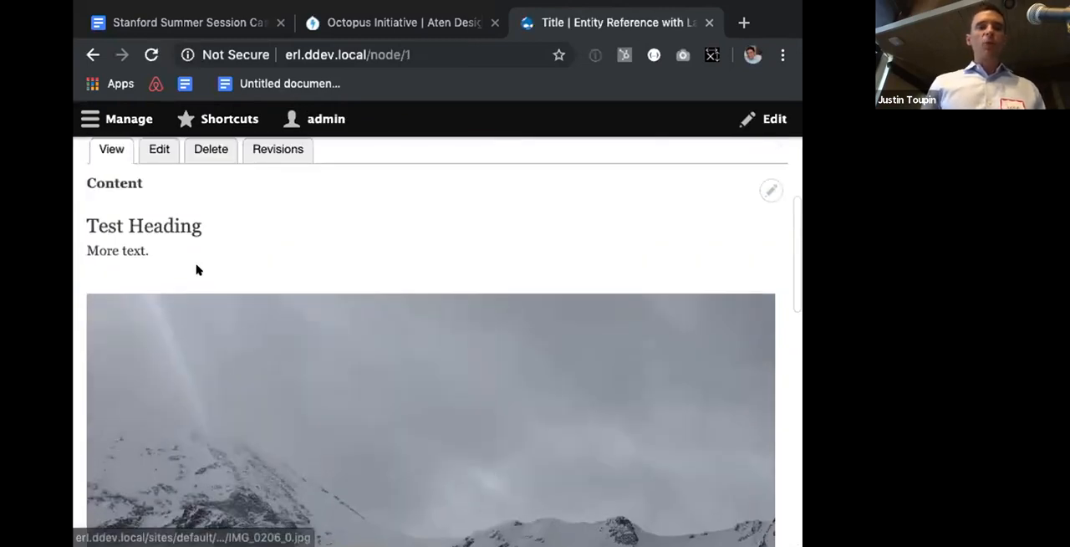
scroll(197, 261, "down", 6)
scroll(199, 266, "up", 10)
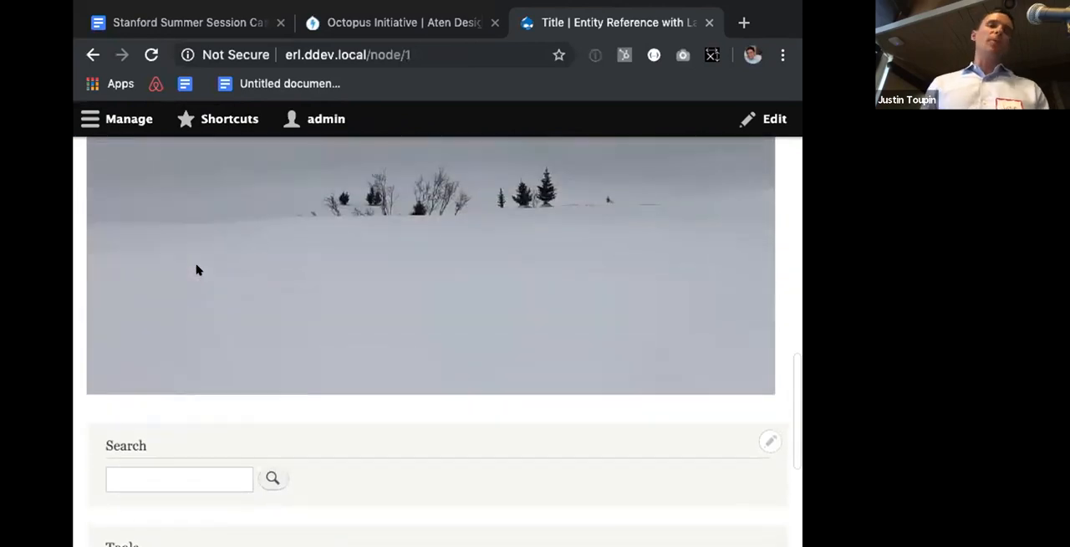
scroll(197, 269, "up", 2)
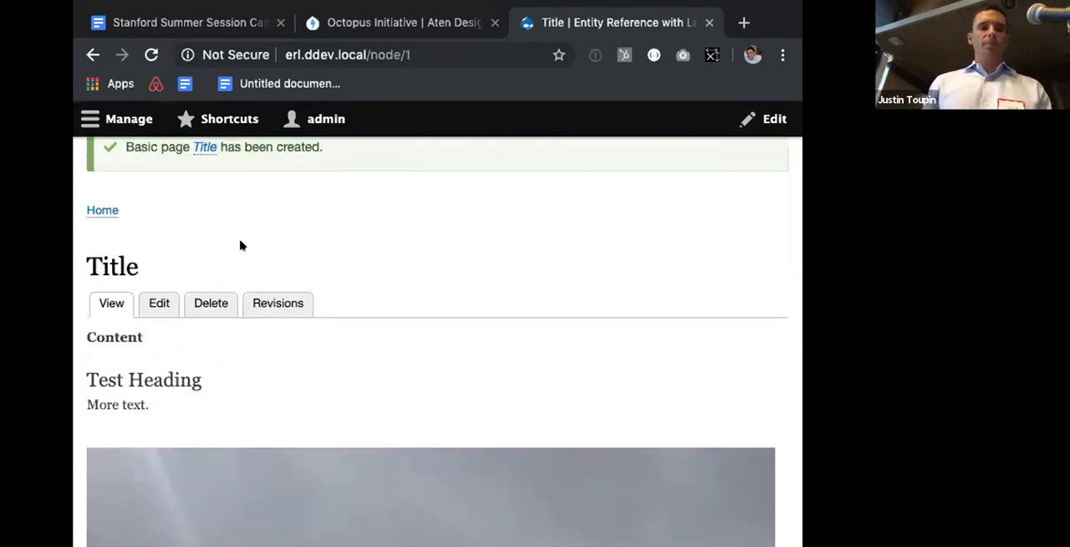
scroll(240, 244, "up", 4)
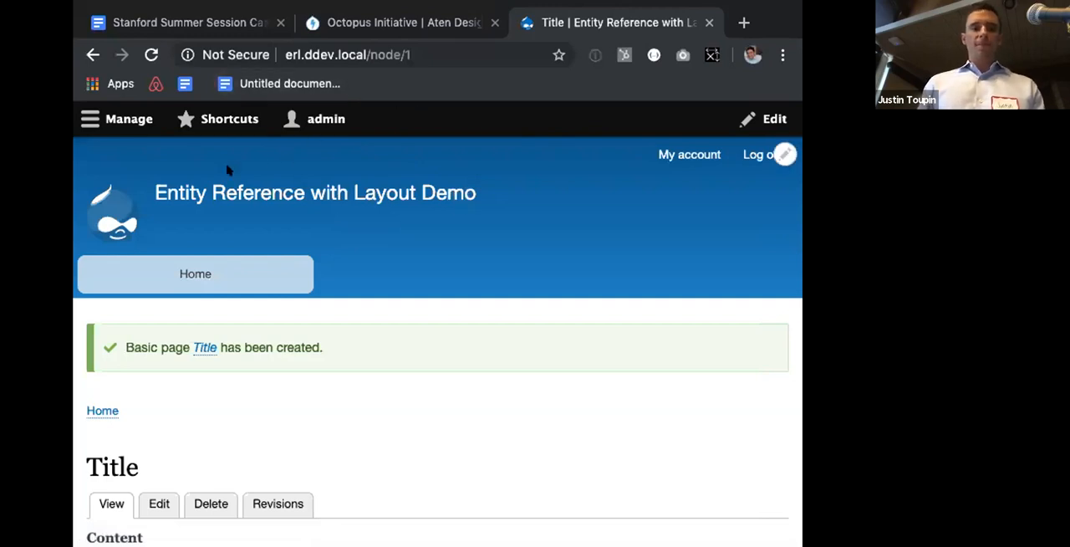
left_click(371, 54)
double_click(371, 54)
key("shift+End")
key("BackSpace")
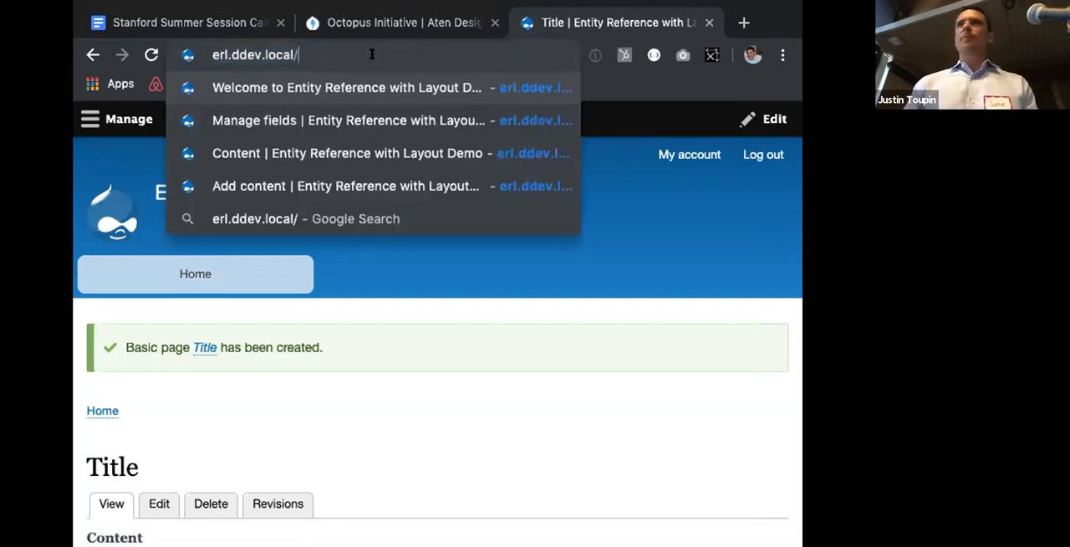
type("admin/")
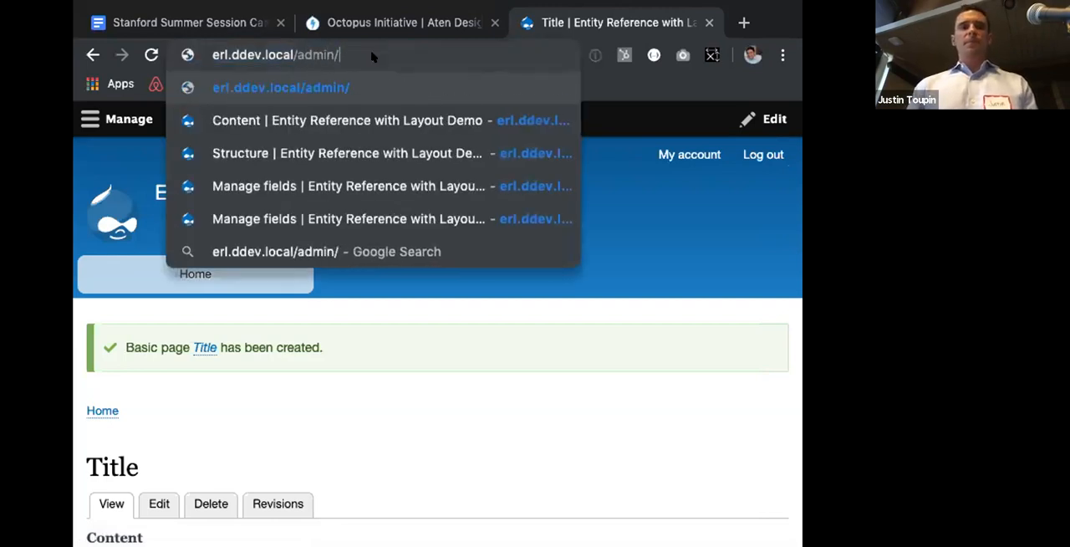
key("BackSpace")
key("BackSpace")
key("BackSpace")
key("BackSpace")
key("BackSpace")
key("BackSpace")
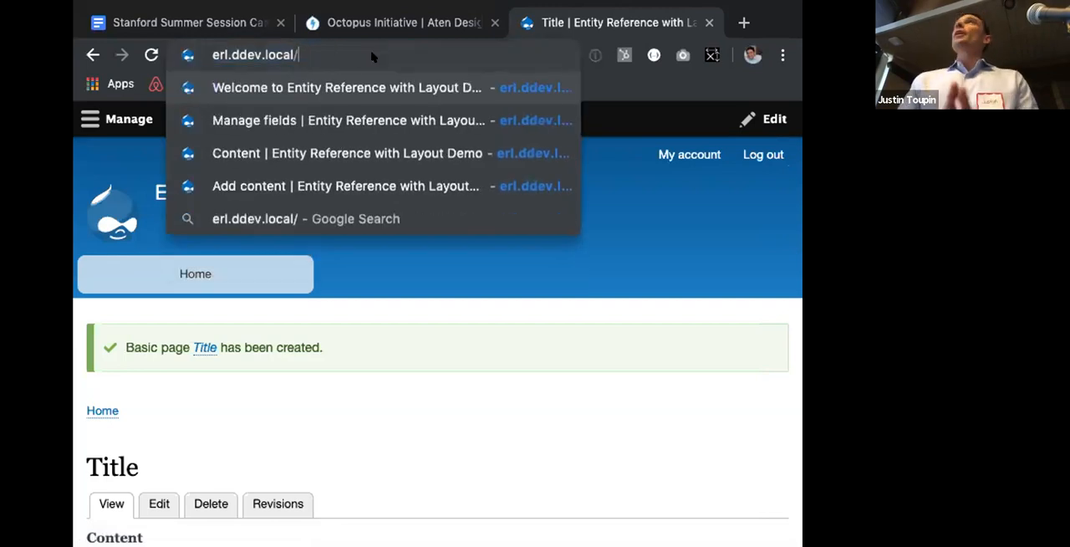
Step: Switch to Terminal and open a shell inside the project's web container with ddev ssh
key("super+Tab")
key("super+Tab")
key("super+Tab")
key("super+Tab")
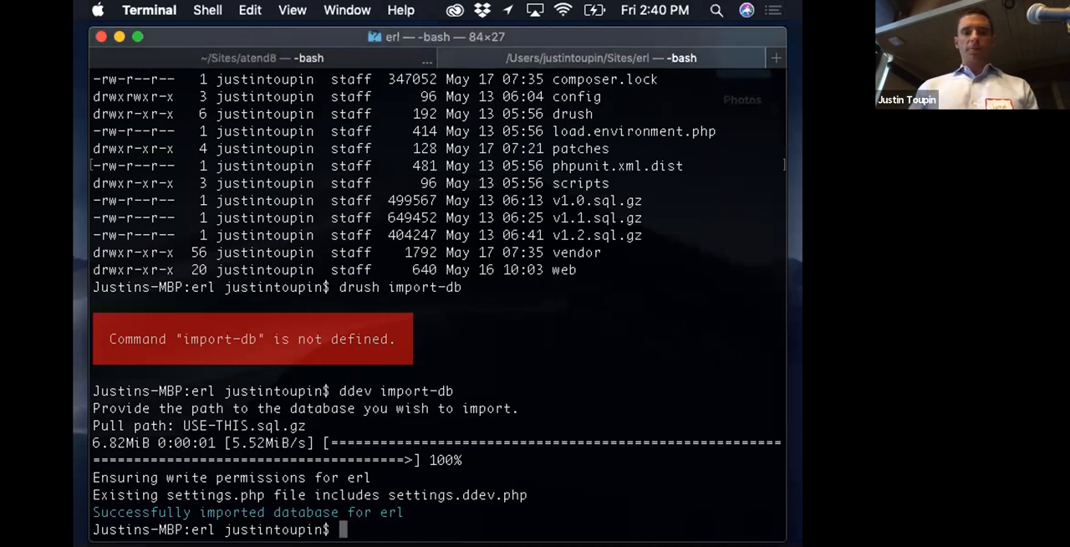
type("ddev ssh")
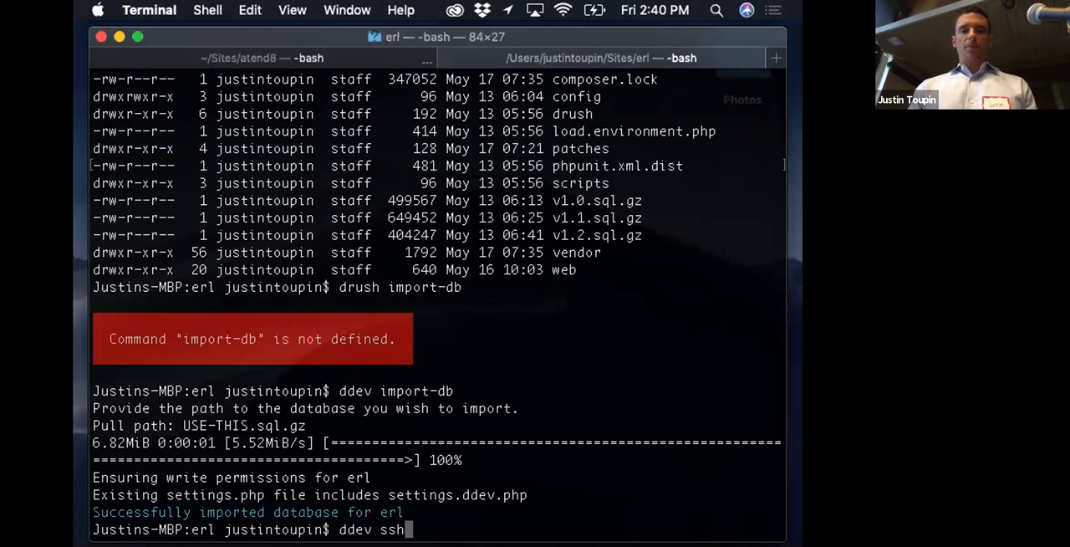
key("Return")
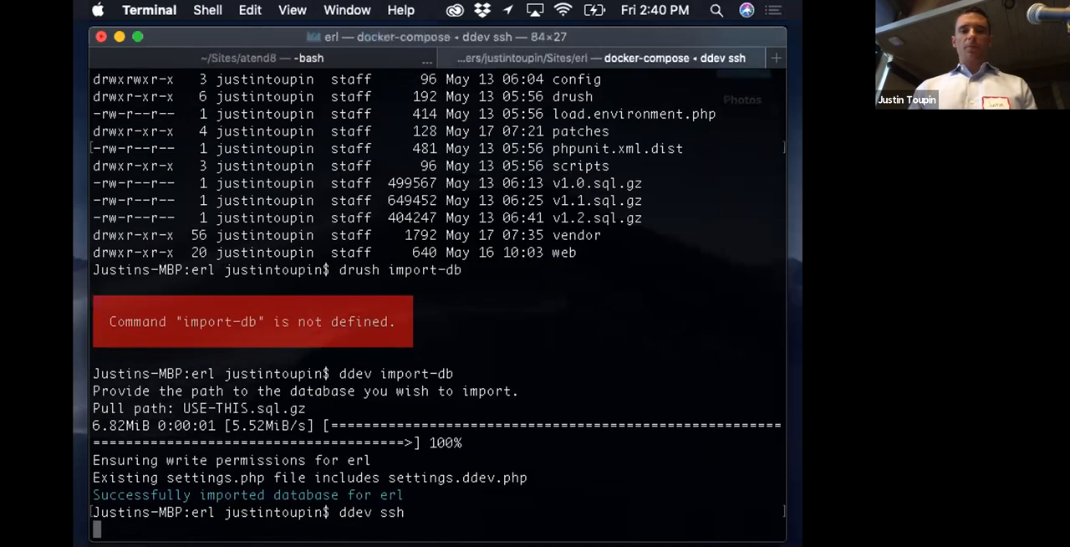
Step: Enable the Bootstrap theme by running drush then bootstrap
type("drush d")
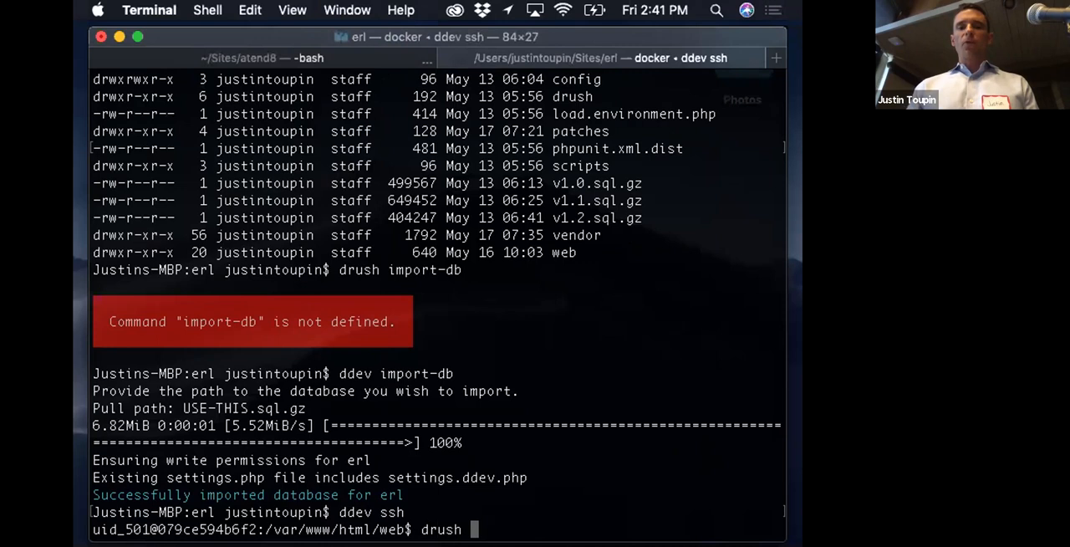
key("BackSpace")
type("boo")
key("BackSpace")
key("BackSpace")
key("BackSpace")
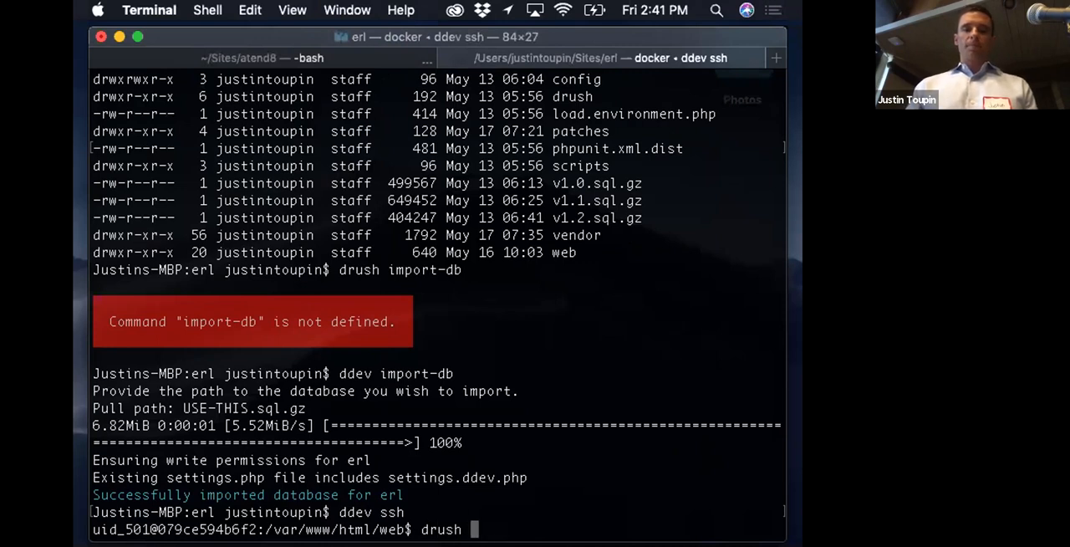
type("then bootstrap")
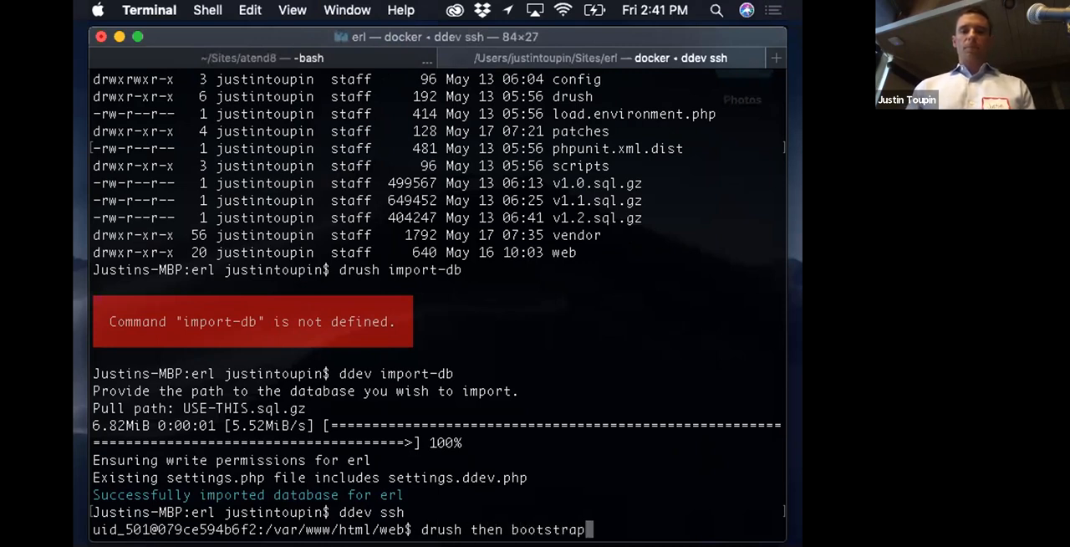
key("Return")
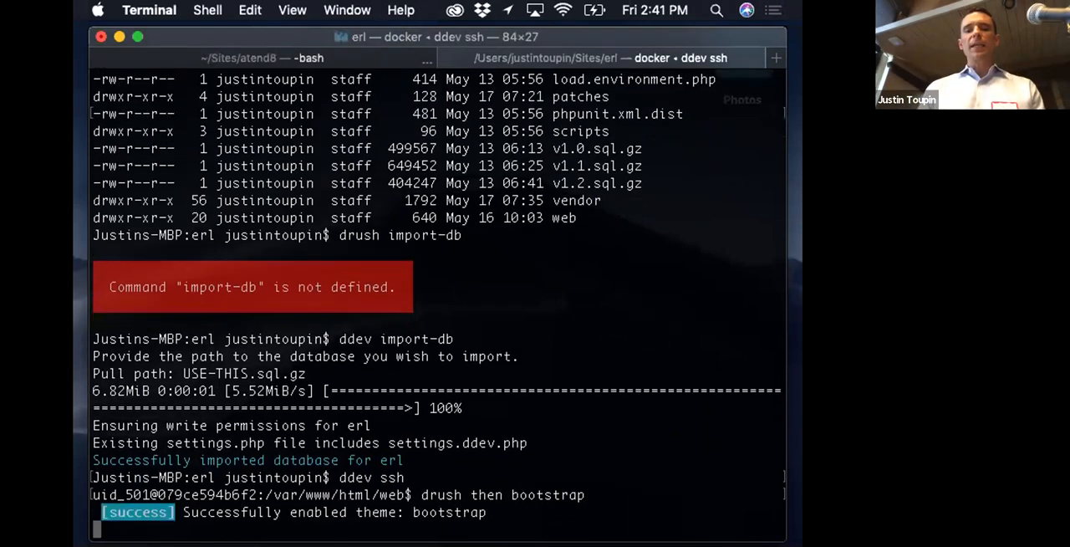
Step: Enable the Bootstrap Layouts module by running drush en -y bootstrap_layouts
type("drush en -y bootstrap_layouts")
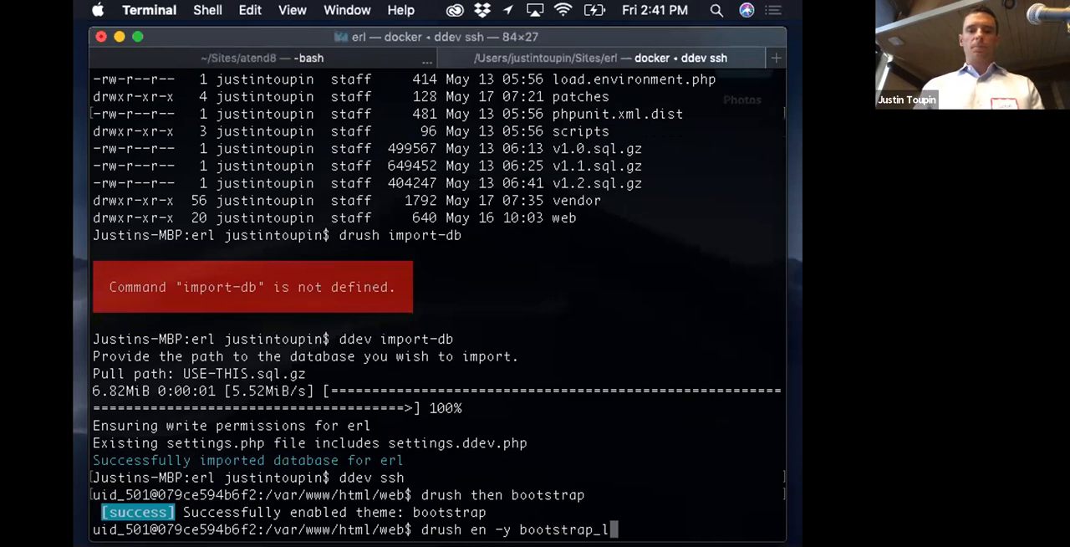
key("Return")
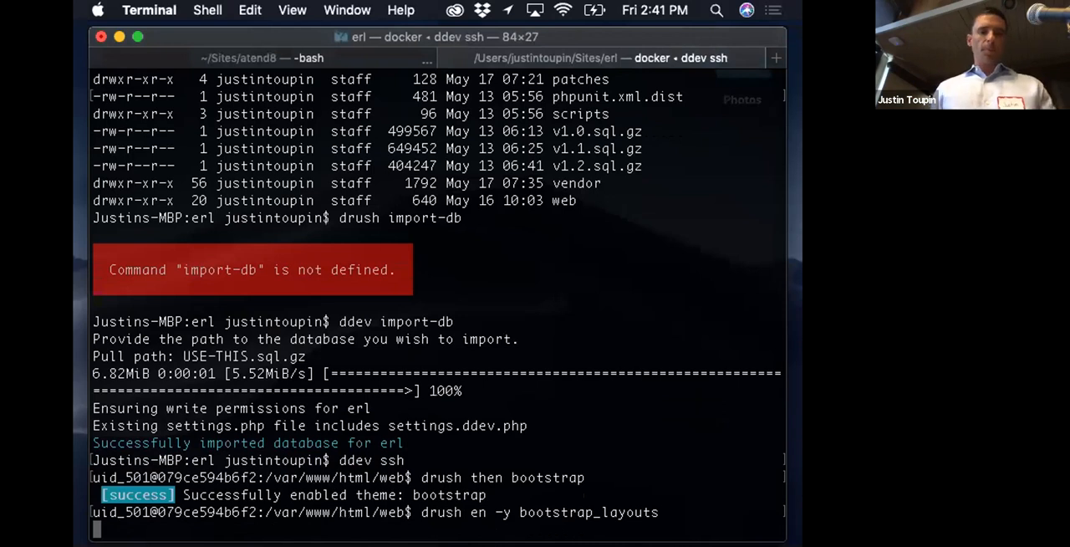
Step: Switch back to Chrome and go to the site's admin/structure page
key("super+Tab")
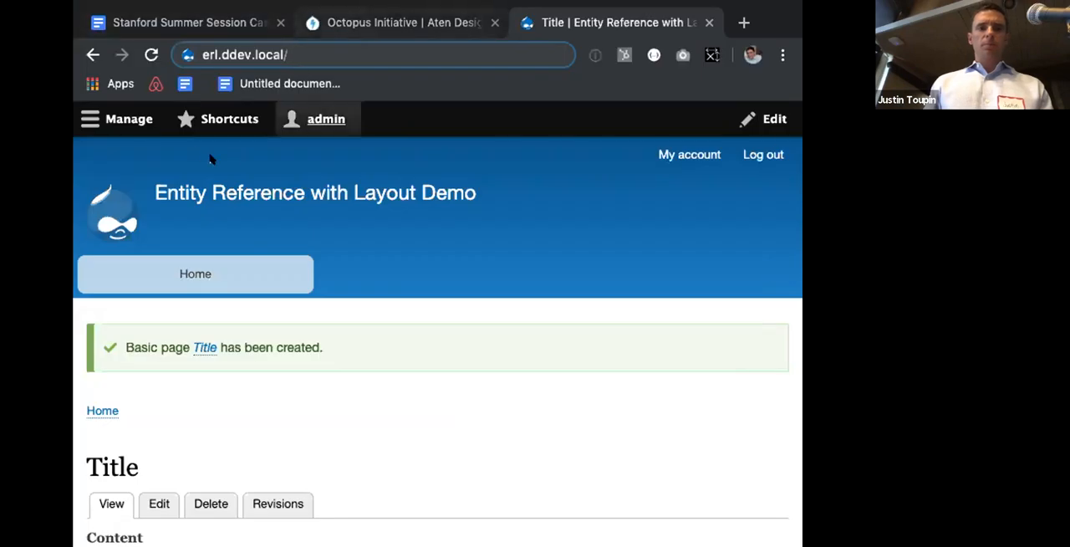
left_click(125, 119)
left_click(317, 50)
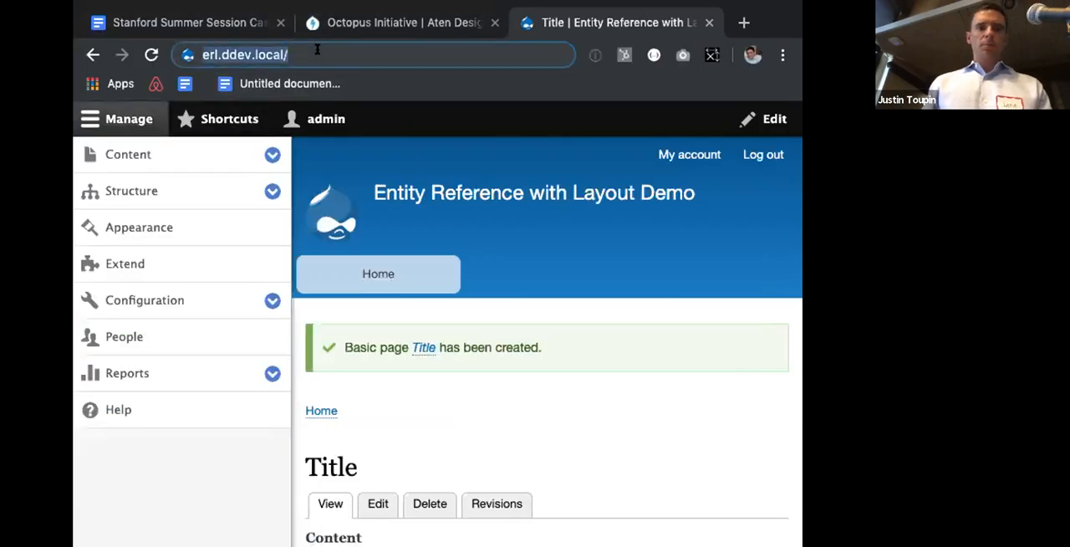
type("admin/st")
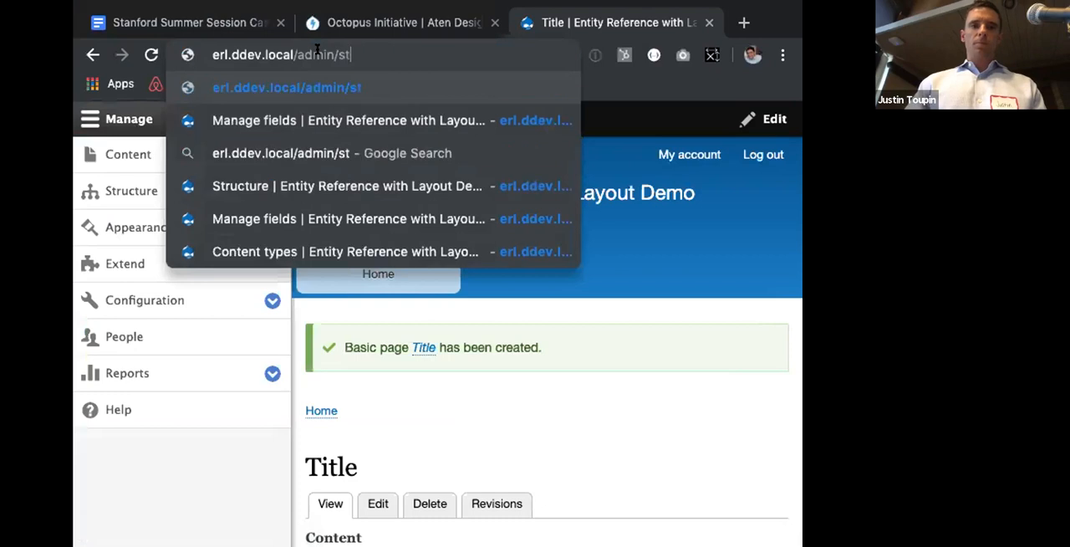
type("ructure")
key("Return")
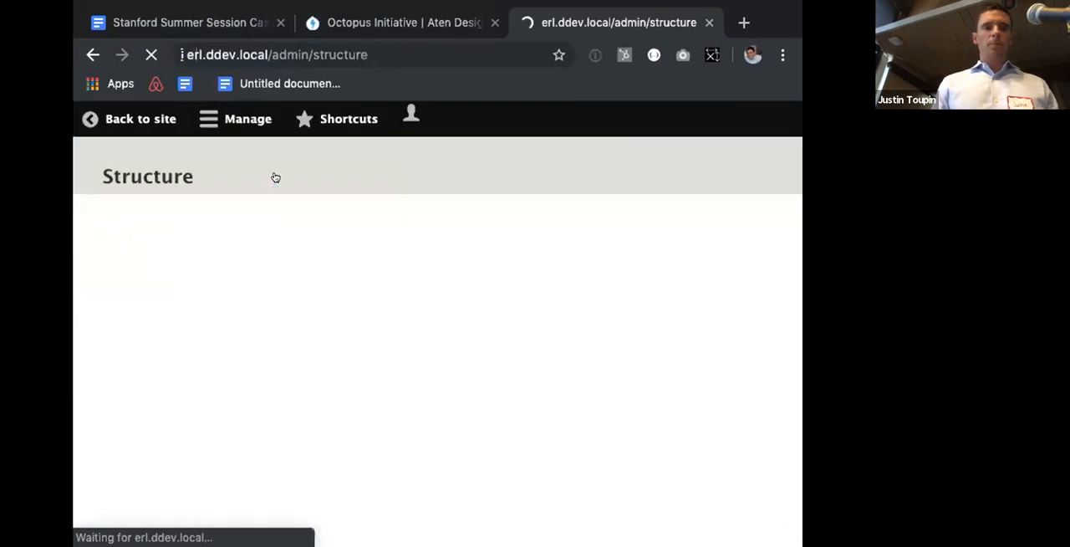
Step: Open the settings of the Basic page content type's Content field for editing
left_click(374, 455)
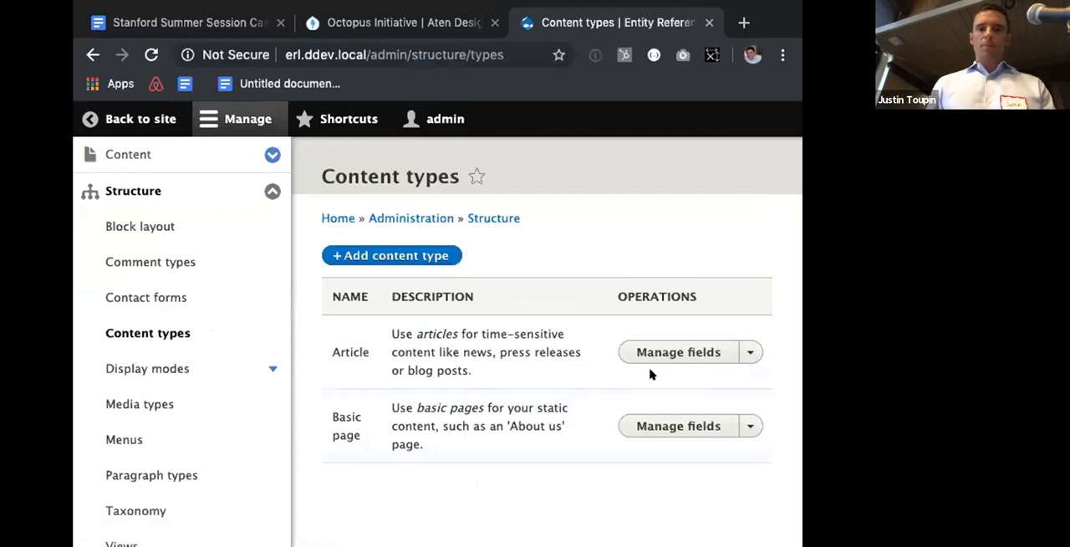
left_click(701, 426)
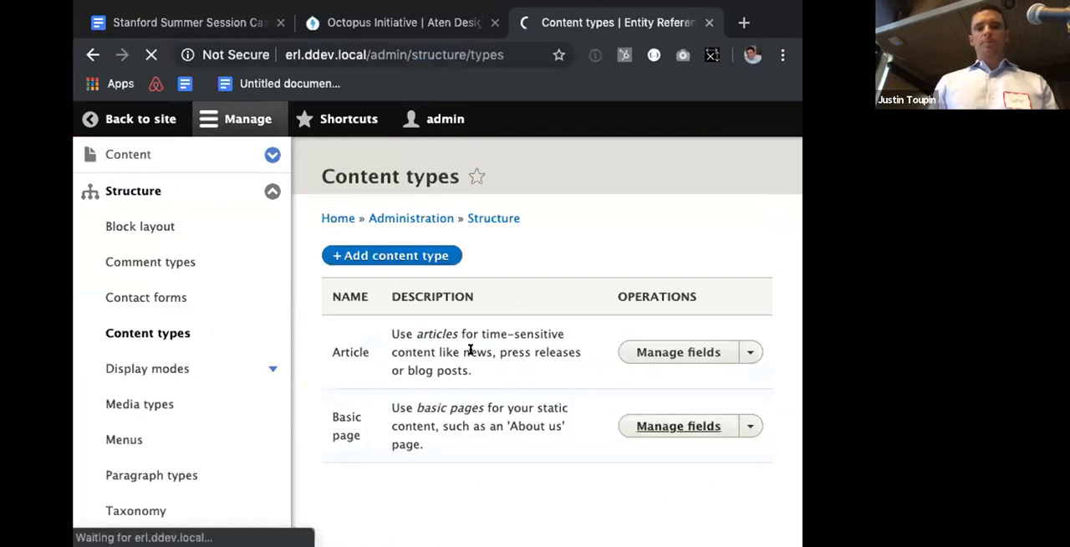
left_click(243, 115)
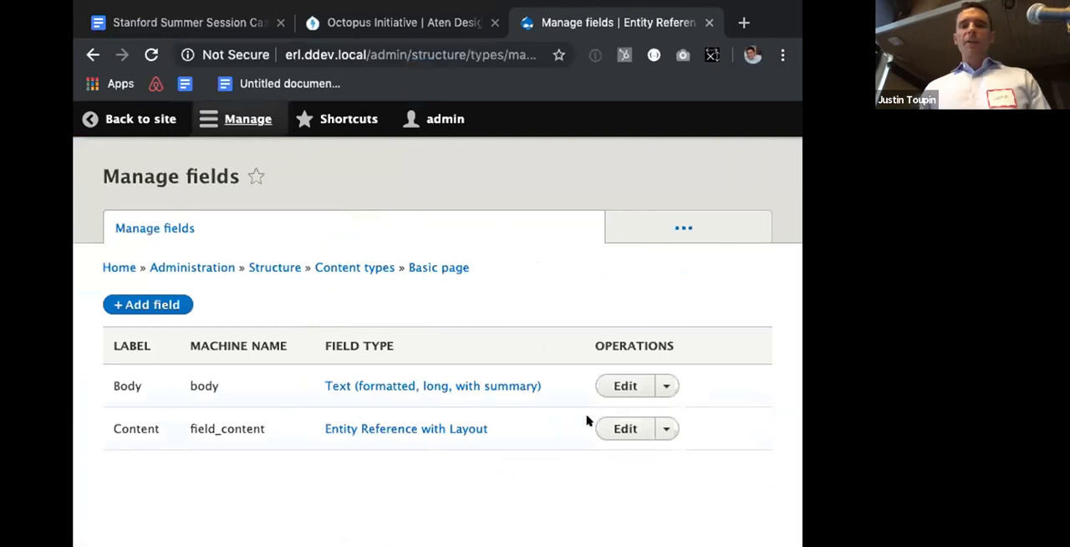
left_click(621, 426)
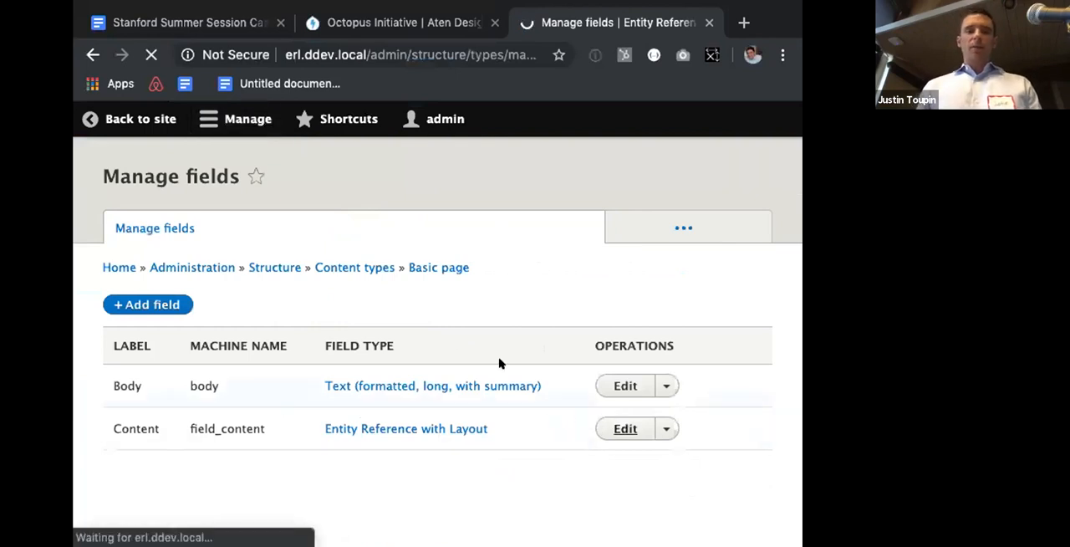
Step: Allow every Bootstrap layout for the Content field, from the one-column to the four-column variants, including bricks and stacked
scroll(500, 363, "down", 10)
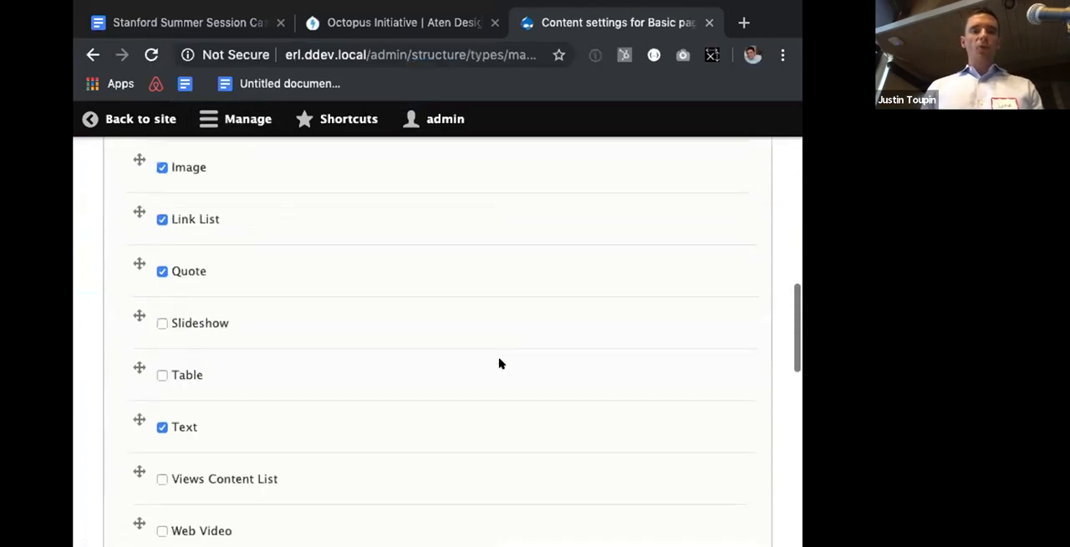
scroll(500, 363, "down", 5)
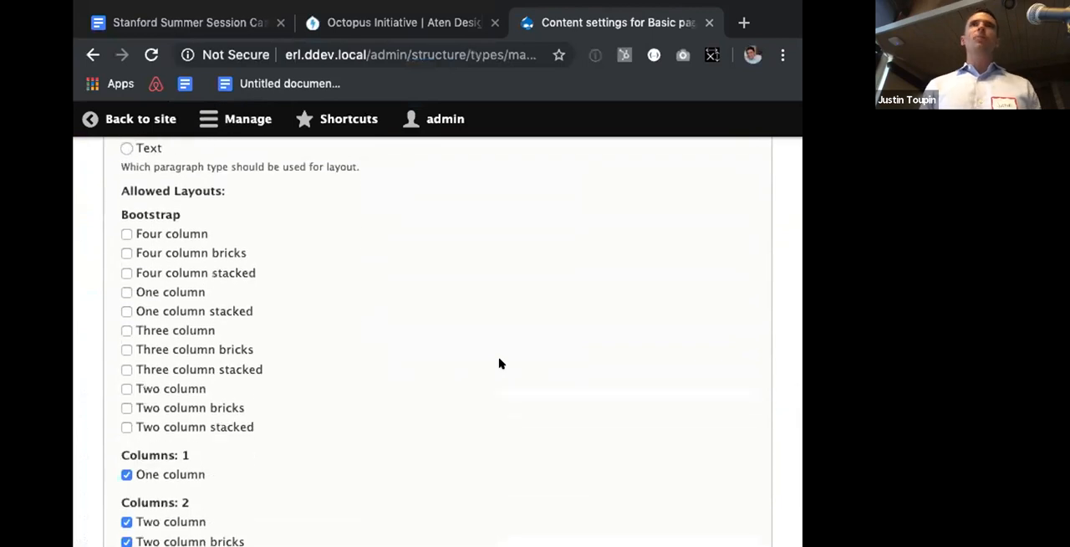
left_click(124, 235)
left_click(125, 253)
left_click(124, 274)
left_click(125, 292)
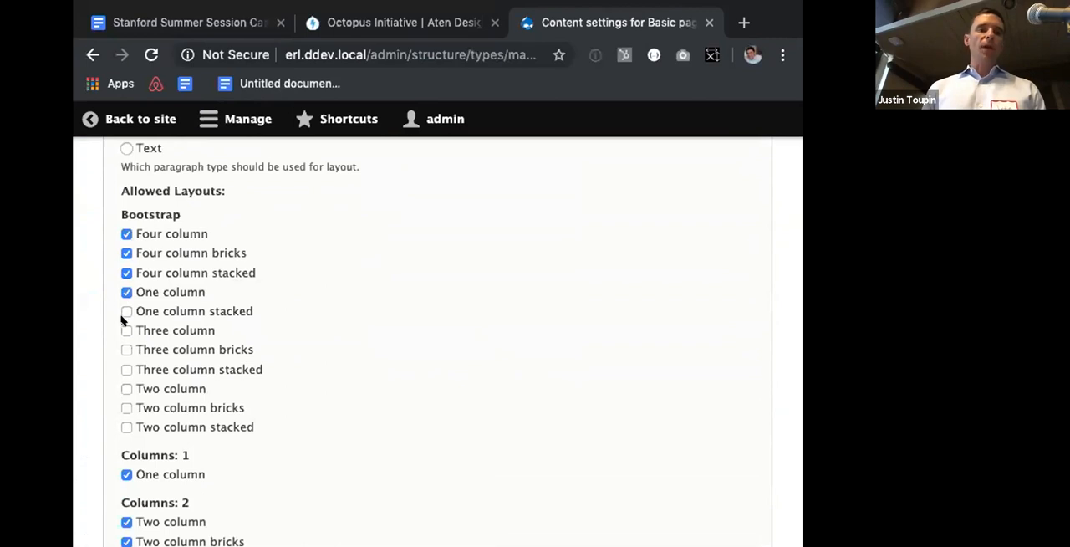
left_click(126, 310)
left_click(125, 330)
left_click(125, 349)
left_click(125, 370)
left_click(125, 389)
left_click(126, 408)
left_click(126, 428)
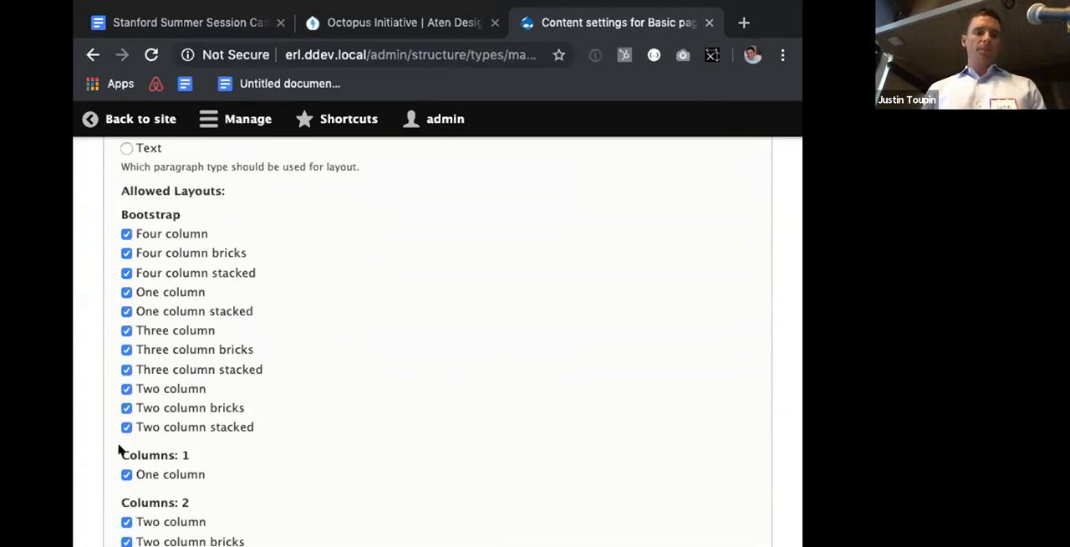
Step: Disallow all layouts in the Columns: 1, Columns: 2 and Columns: 3 groups and save the Content field settings
scroll(134, 418, "down", 2)
left_click(167, 373)
left_click(158, 427)
left_click(159, 443)
left_click(159, 493)
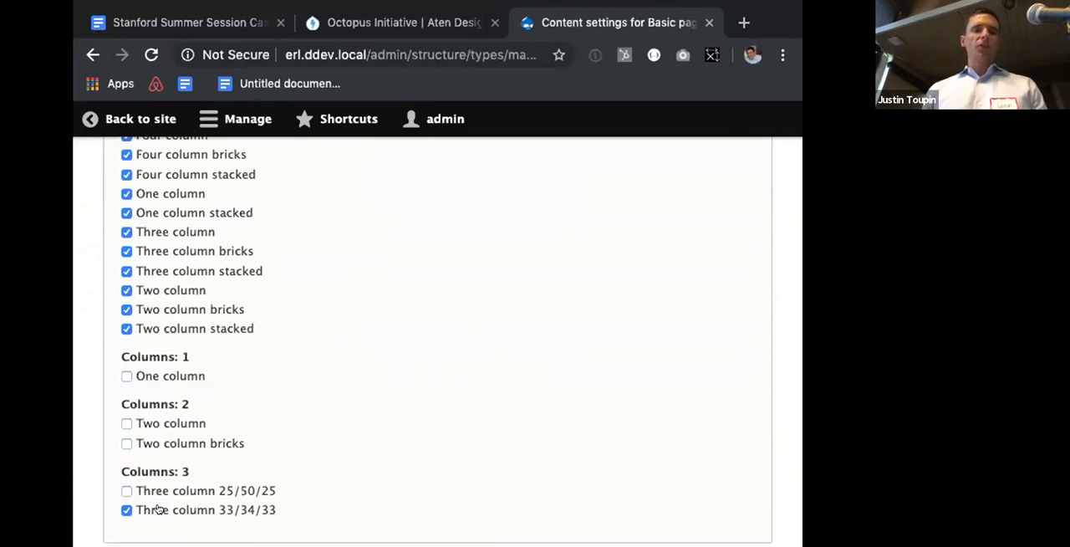
left_click(158, 510)
scroll(159, 468, "down", 3)
left_click(162, 429)
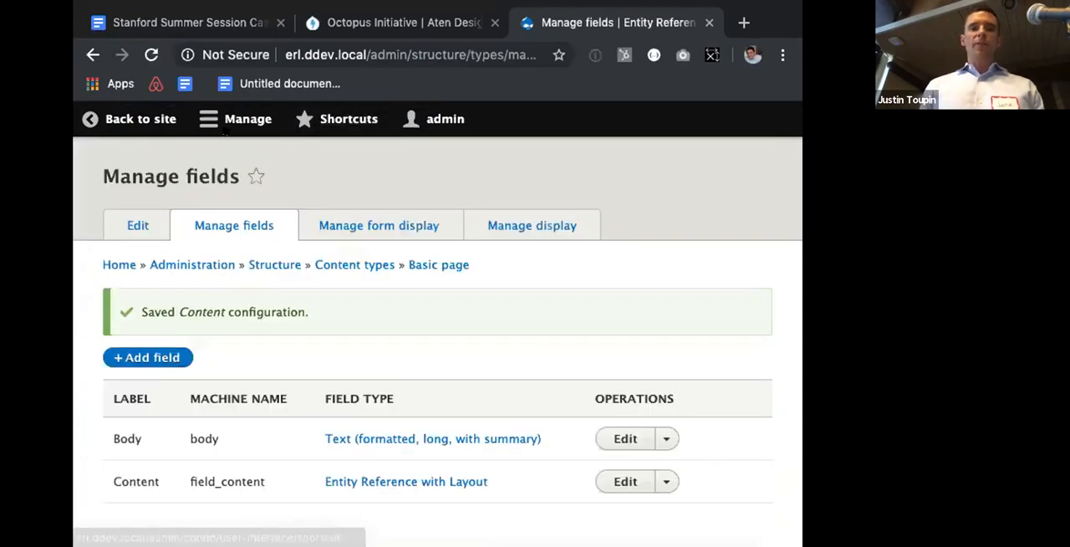
Step: Start creating a new Basic page from the site's content administration page
left_click(217, 121)
left_click(140, 158)
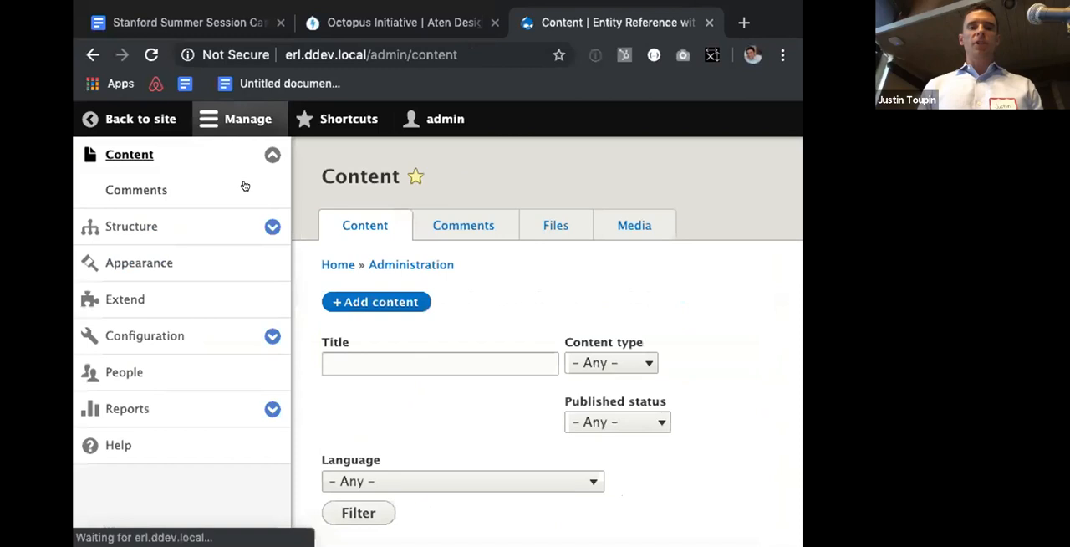
left_click(362, 302)
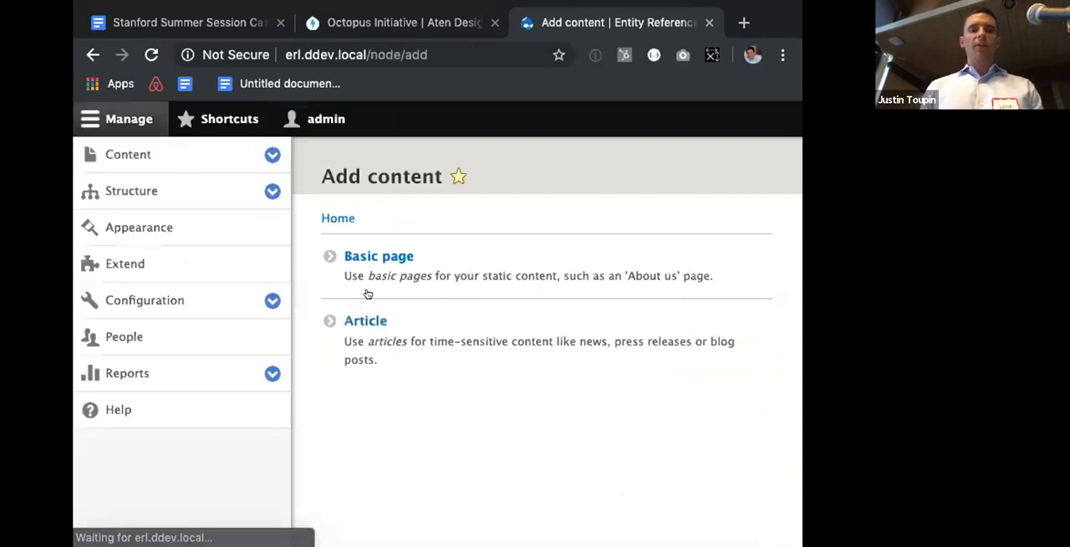
left_click(368, 249)
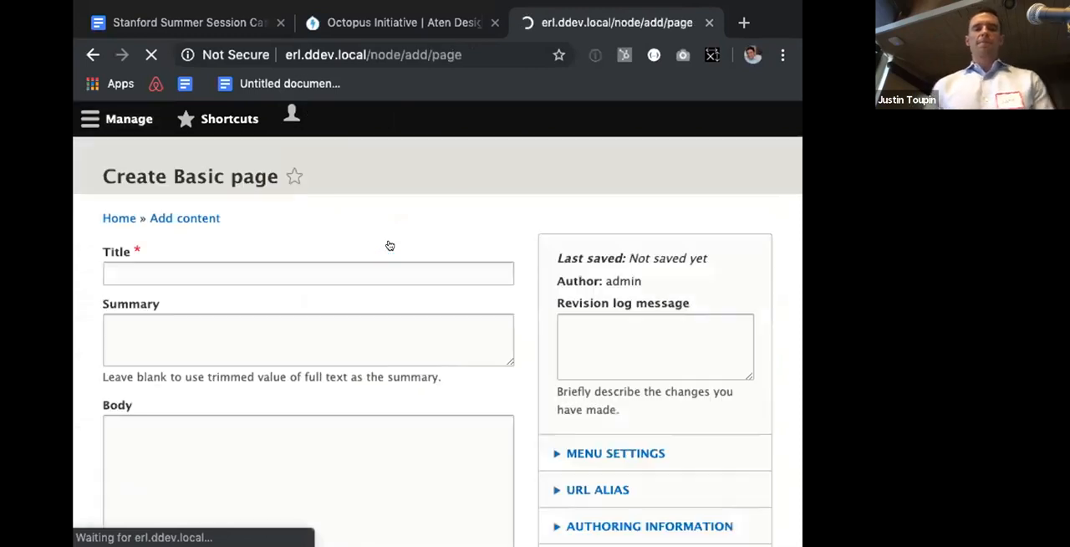
Step: Collapse the administration tray and start adding a new section to the page's Content field
scroll(387, 244, "down", 2)
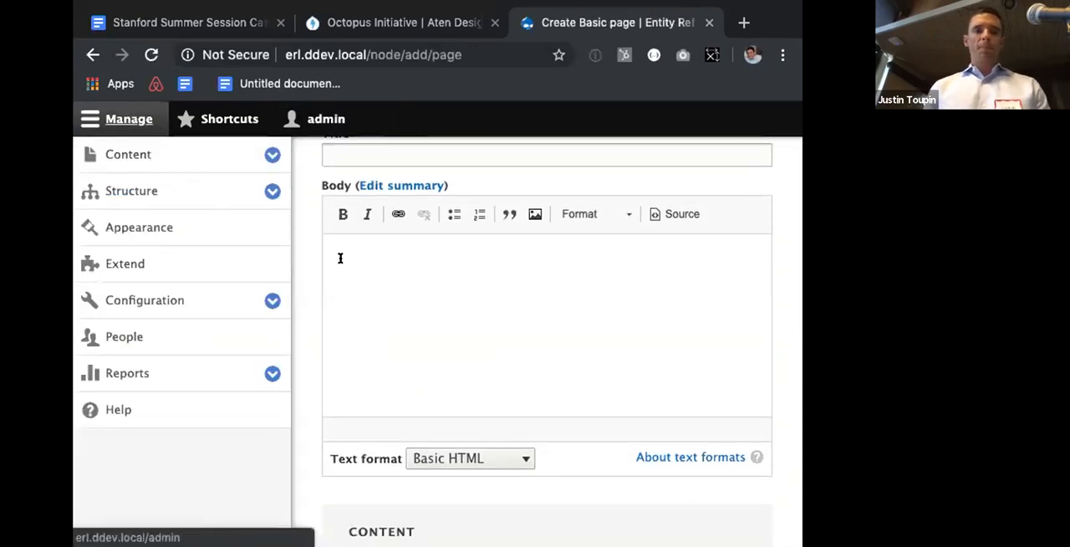
left_click(140, 118)
scroll(318, 307, "down", 3)
left_click(302, 347)
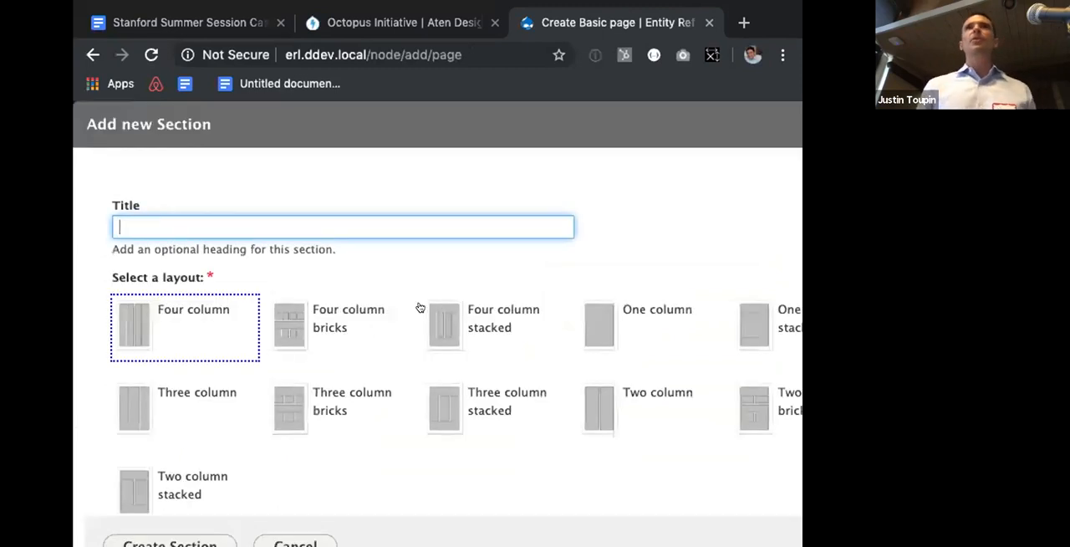
Step: Examine the Bootstrap layout choices and the layout plugin configuration of the new section, including its wrapper options
scroll(148, 358, "down", 3)
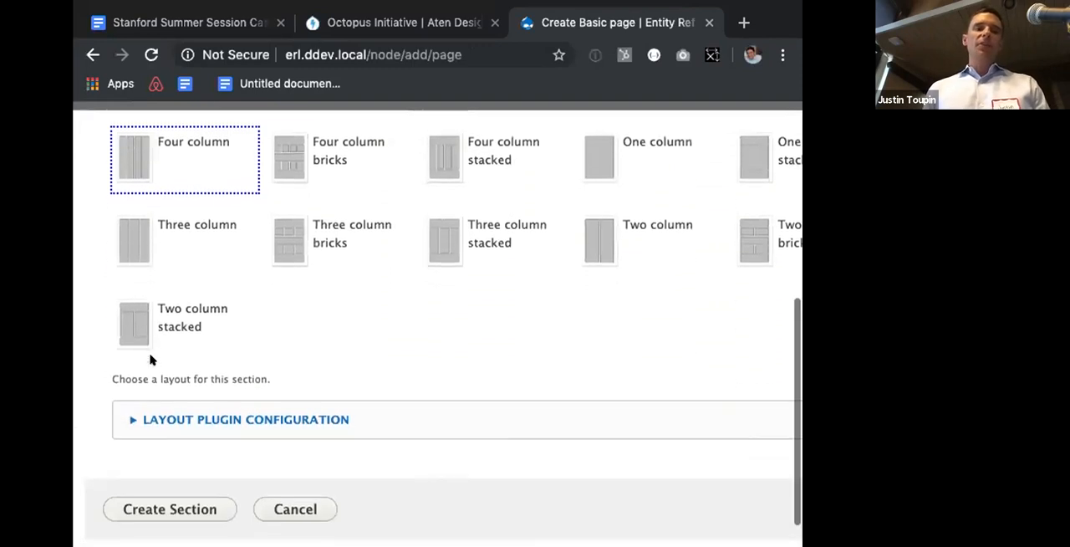
left_click(189, 410)
scroll(191, 407, "down", 5)
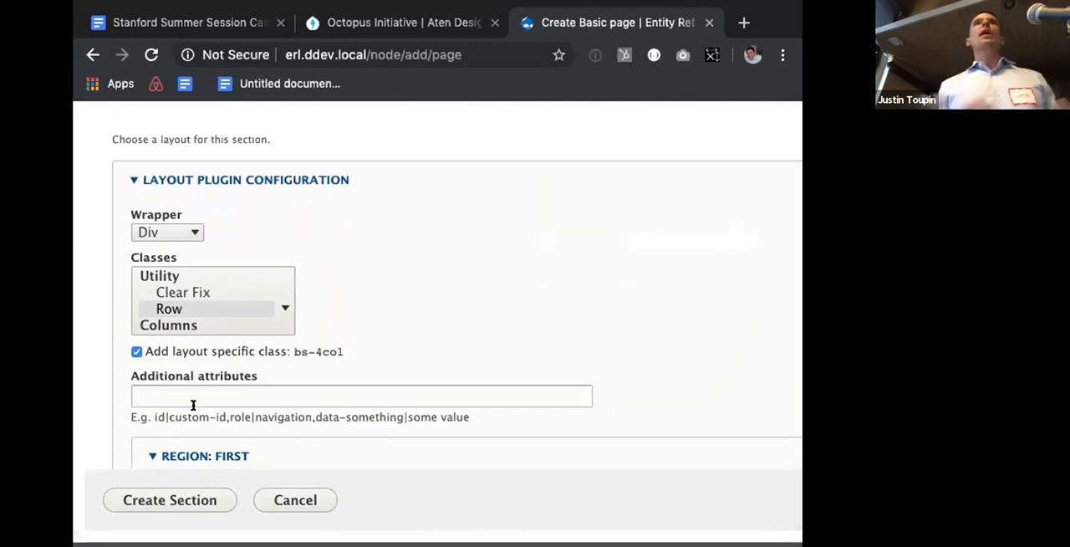
left_click(189, 230)
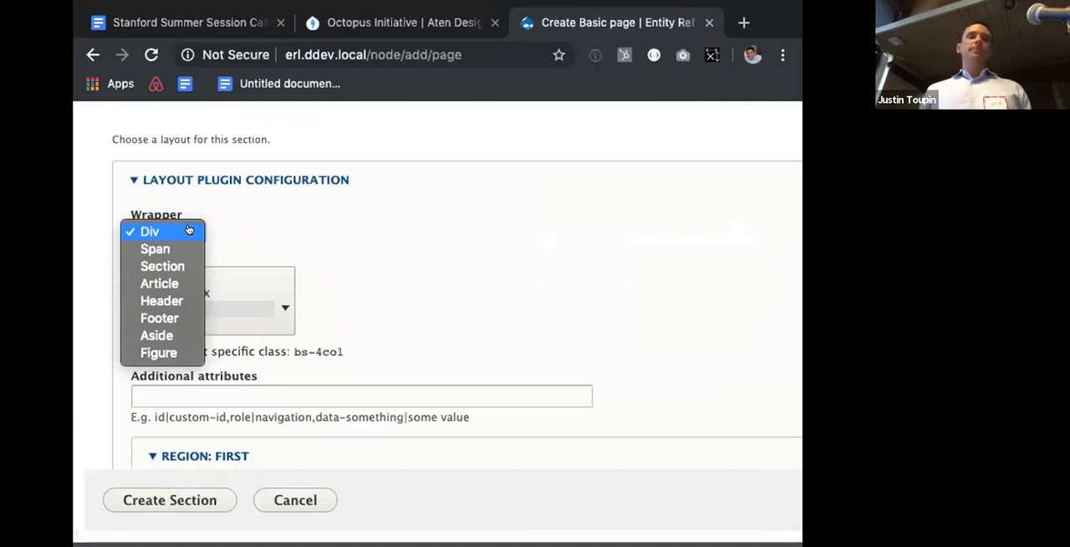
left_click(318, 245)
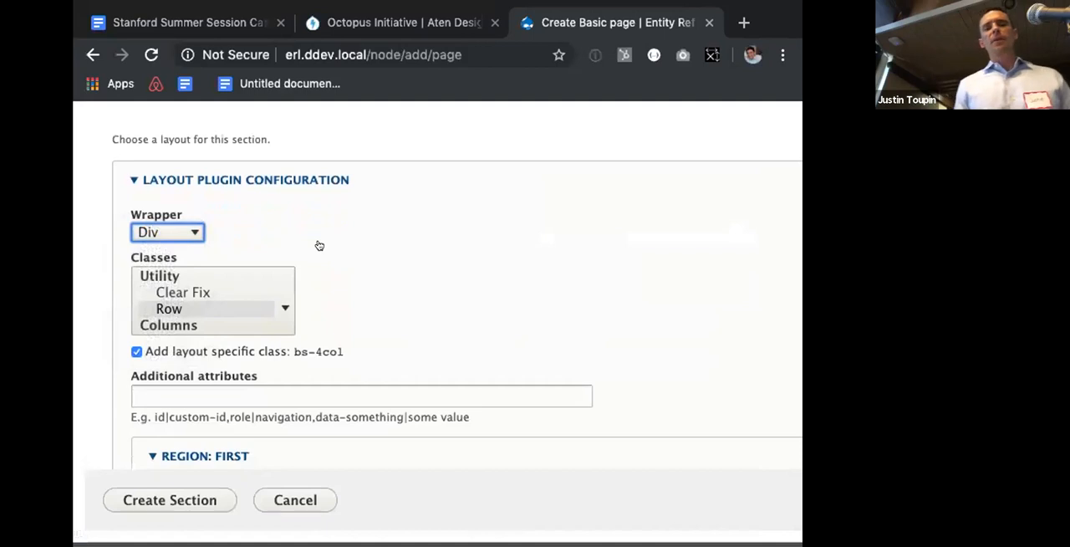
scroll(318, 245, "up", 5)
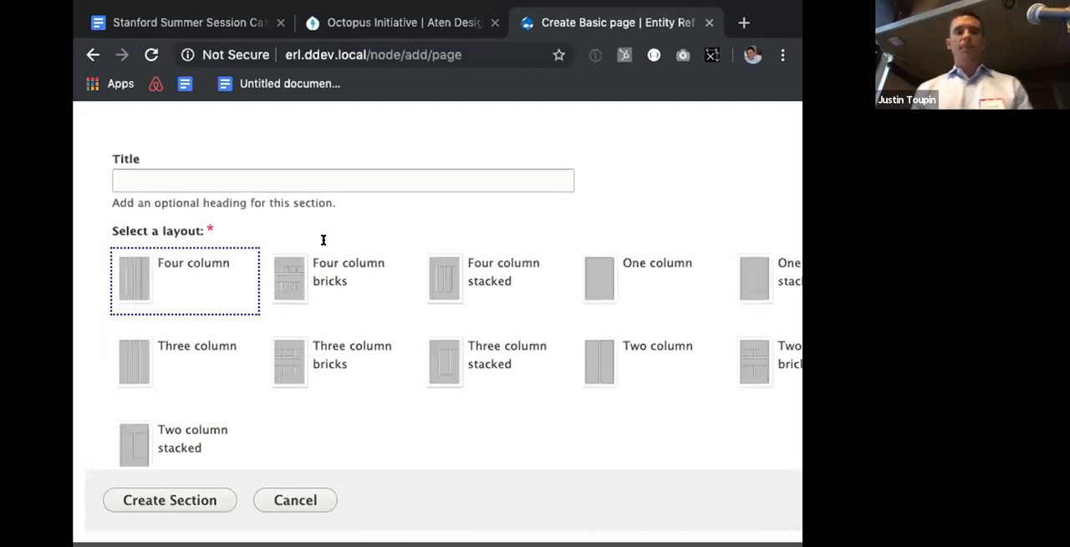
Step: Switch from the browser to the slide presentation and advance to the Resources slide
key("super+w")
key("super+Tab")
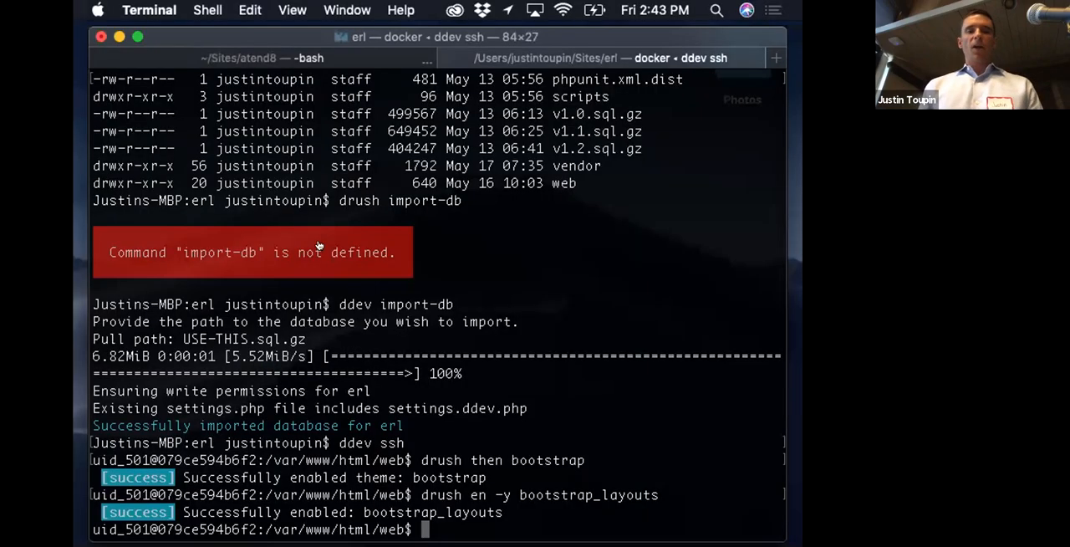
key("super+Tab")
key("super+Tab")
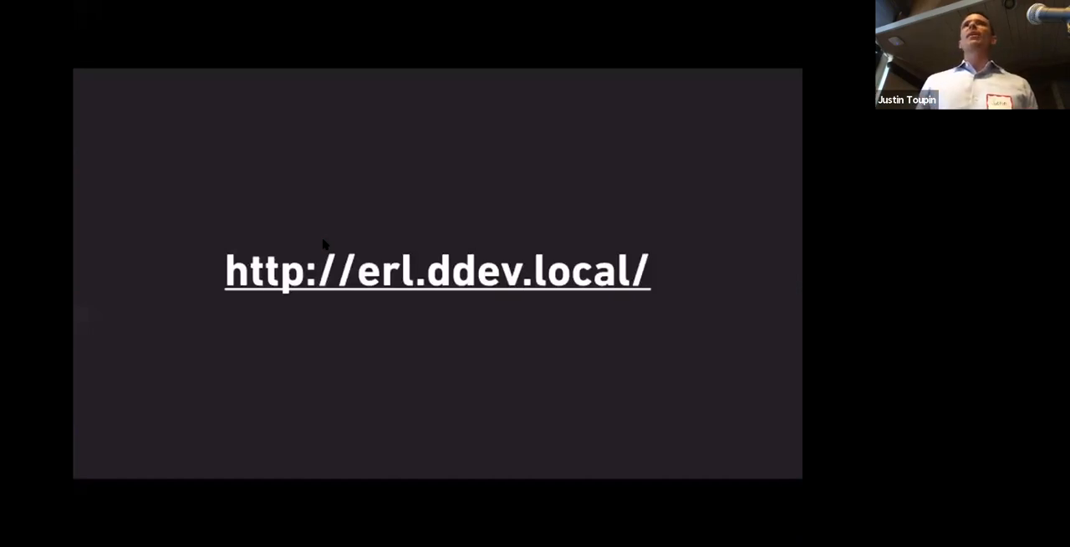
key("Right")
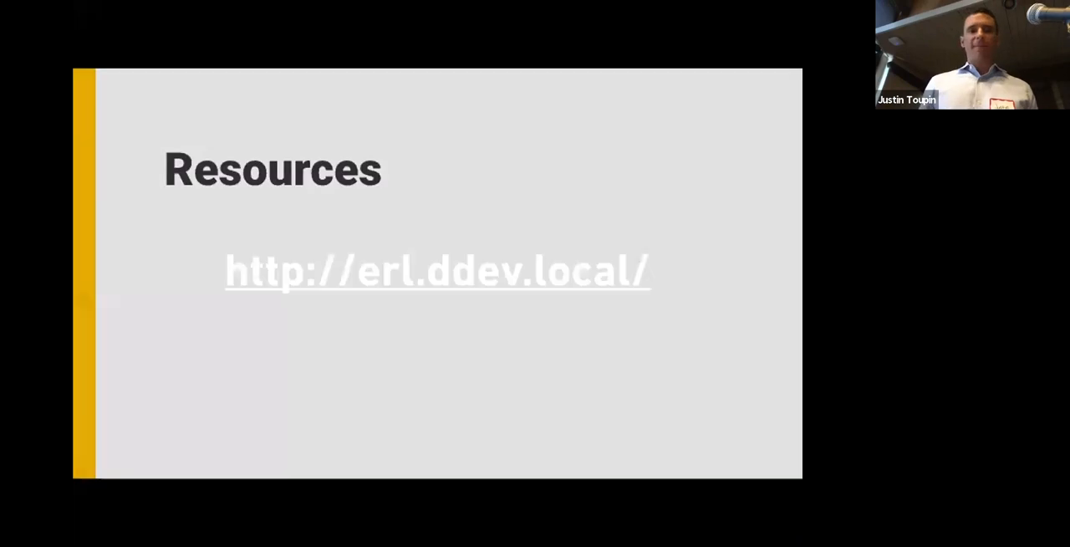